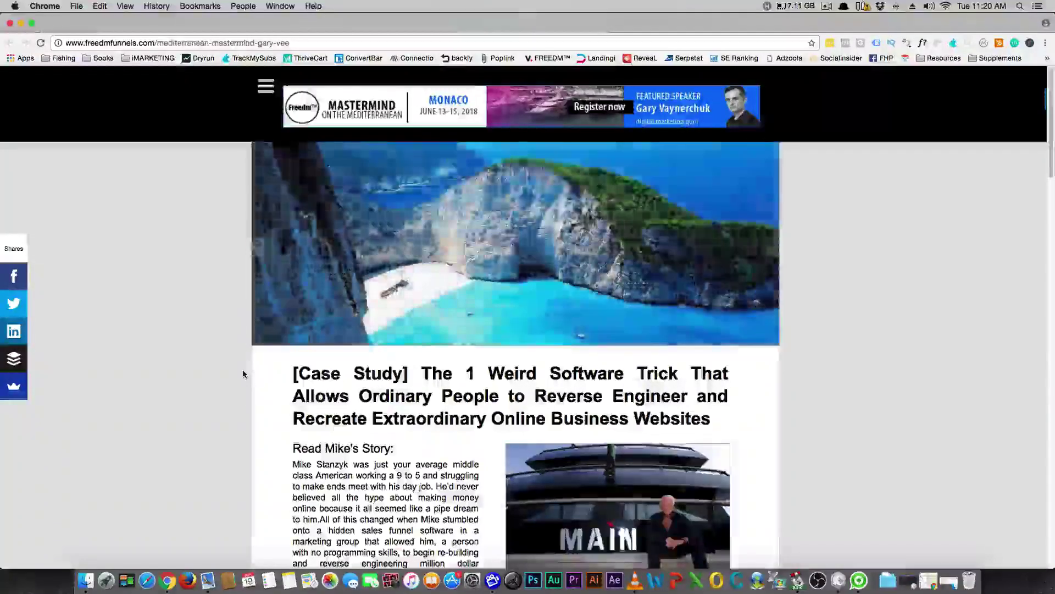
- Examine the case study headline and the opening story beneath the header image slideshow
scroll(243, 374, down, 5)
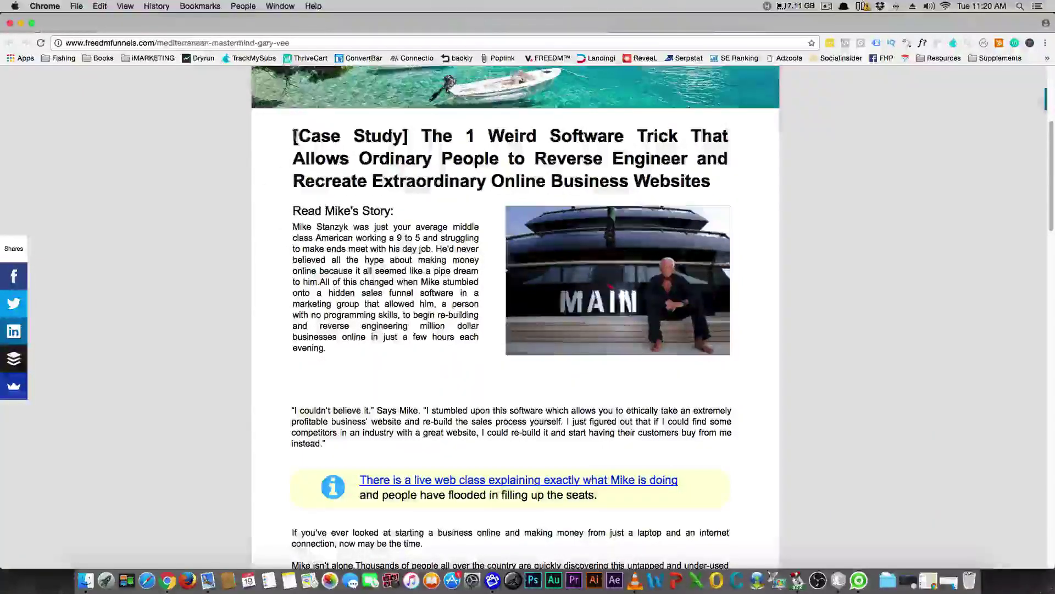
drag(293, 132, 517, 188)
click(517, 188)
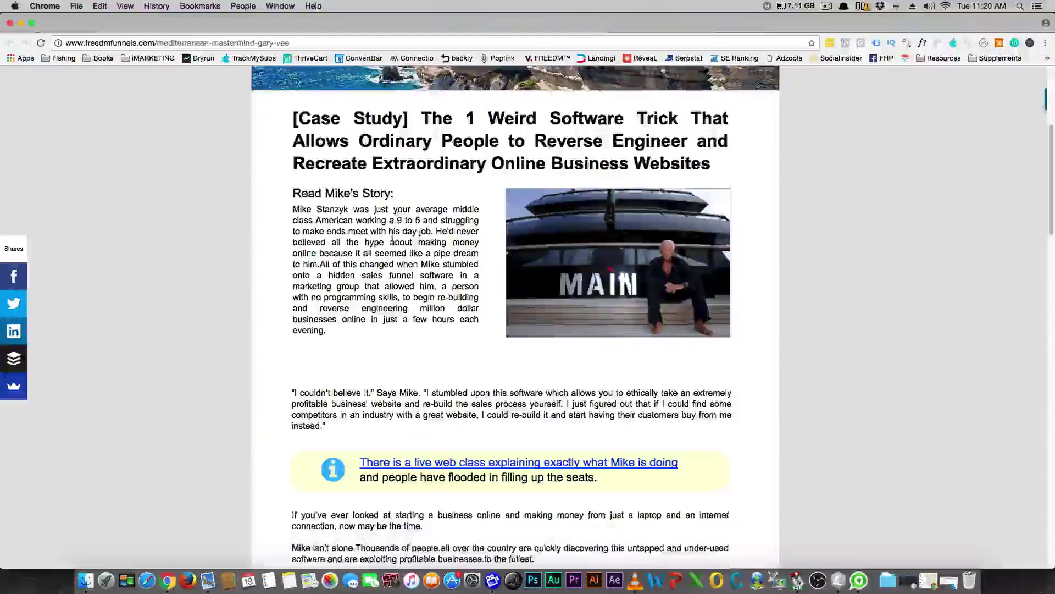
scroll(384, 242, down, 2)
scroll(334, 242, up, 3)
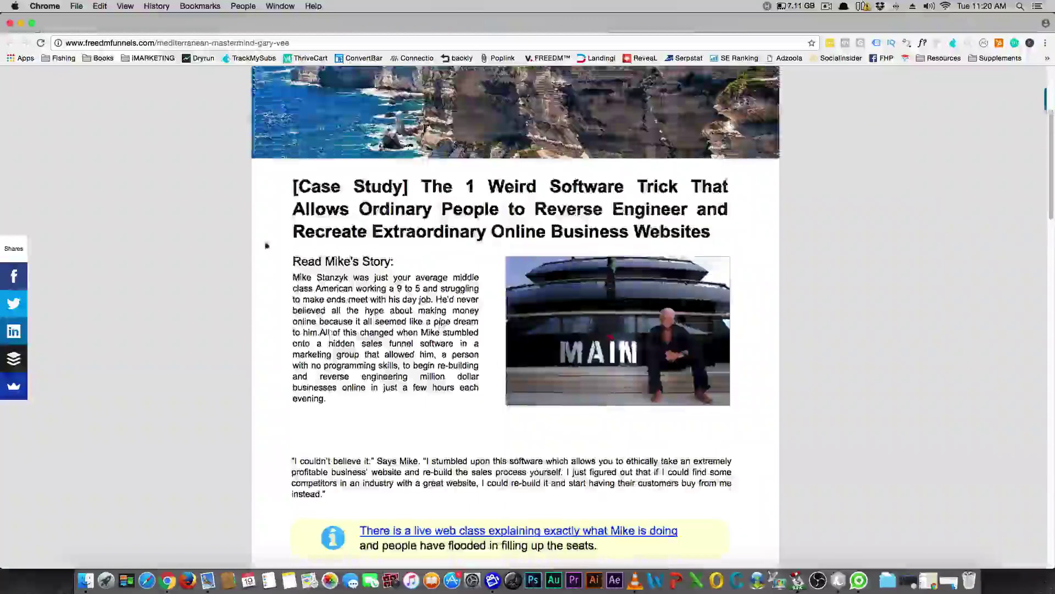
drag(284, 197, 714, 242)
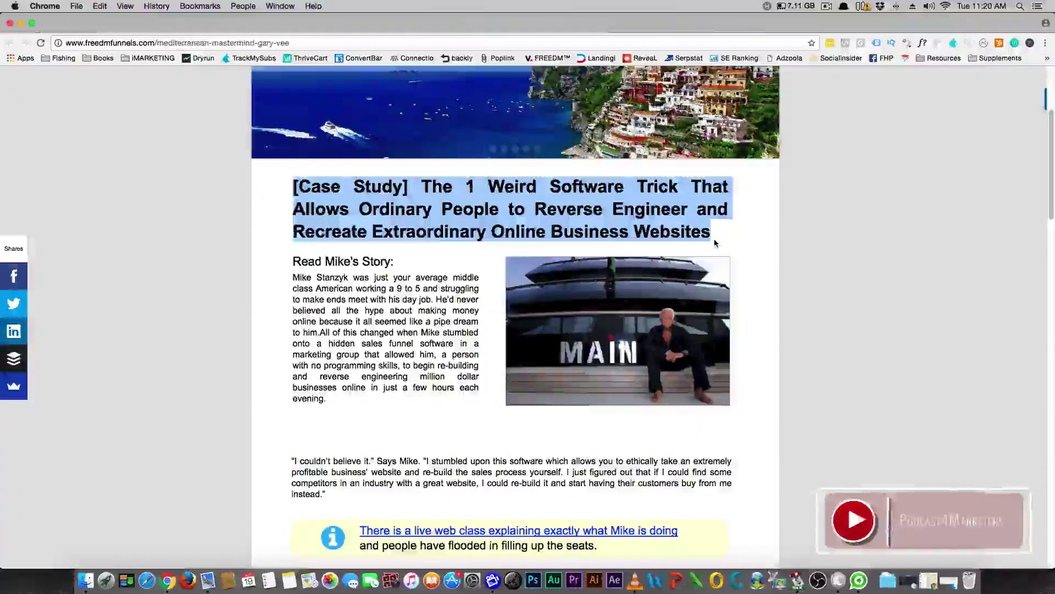
click(714, 243)
scroll(311, 330, up, 4)
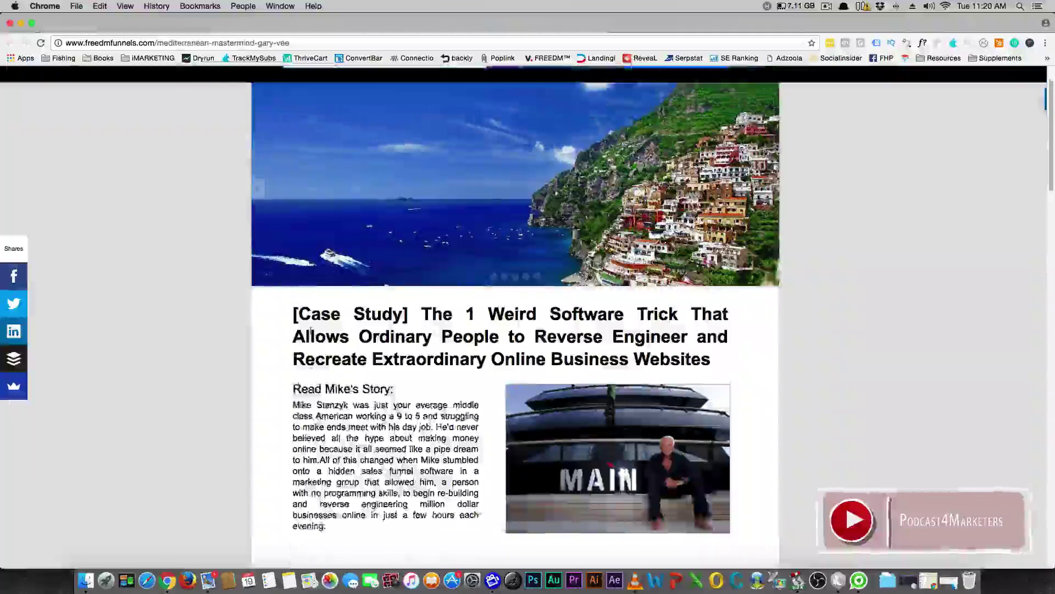
scroll(311, 329, up, 2)
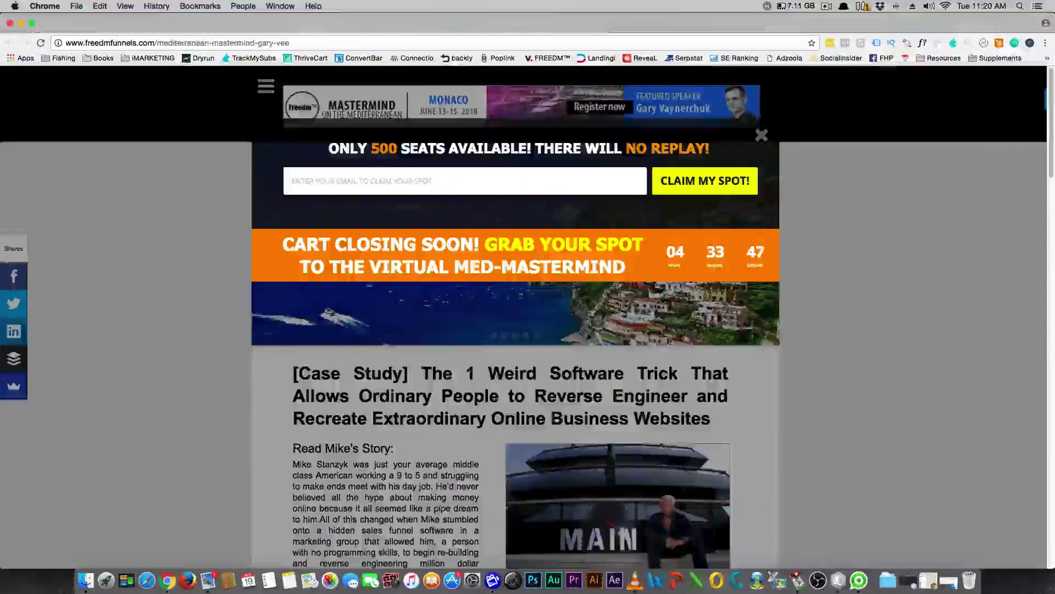
- Dismiss the "Claim My Spot" email overlay, and view the site's navigation menu entries before collapsing it
click(762, 136)
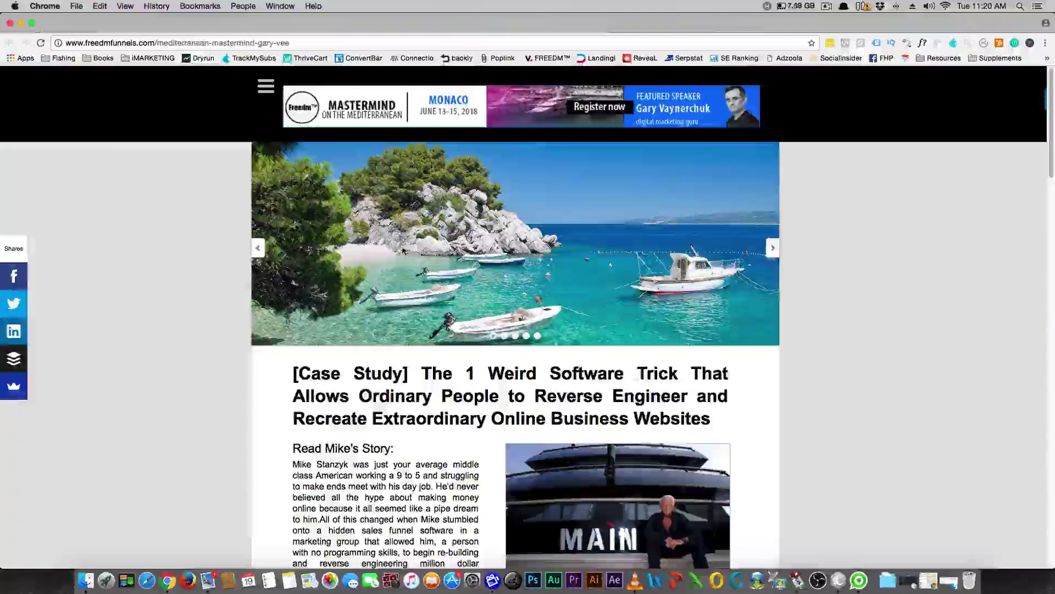
click(265, 88)
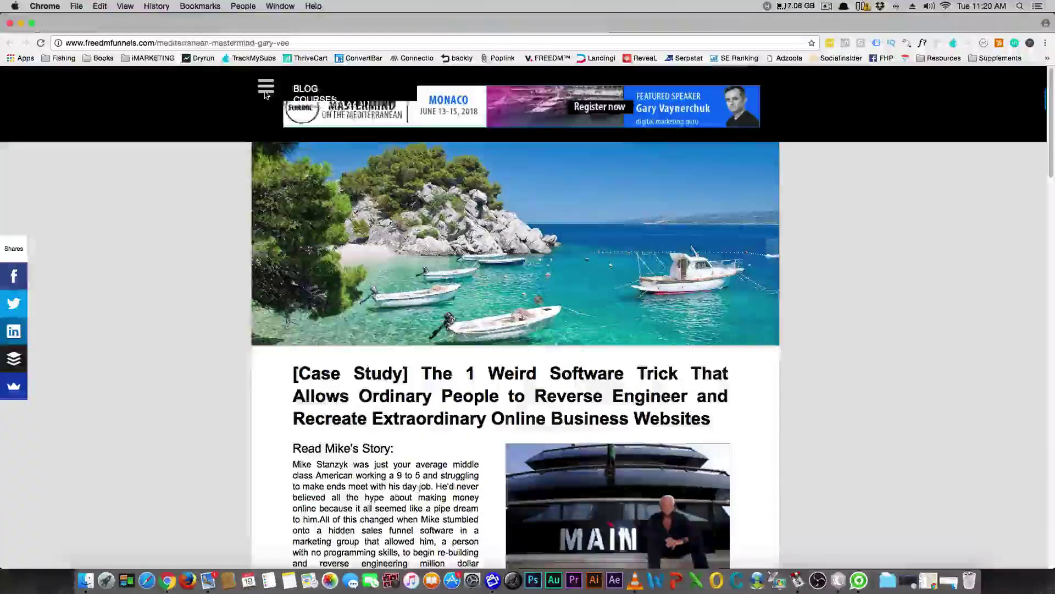
click(266, 91)
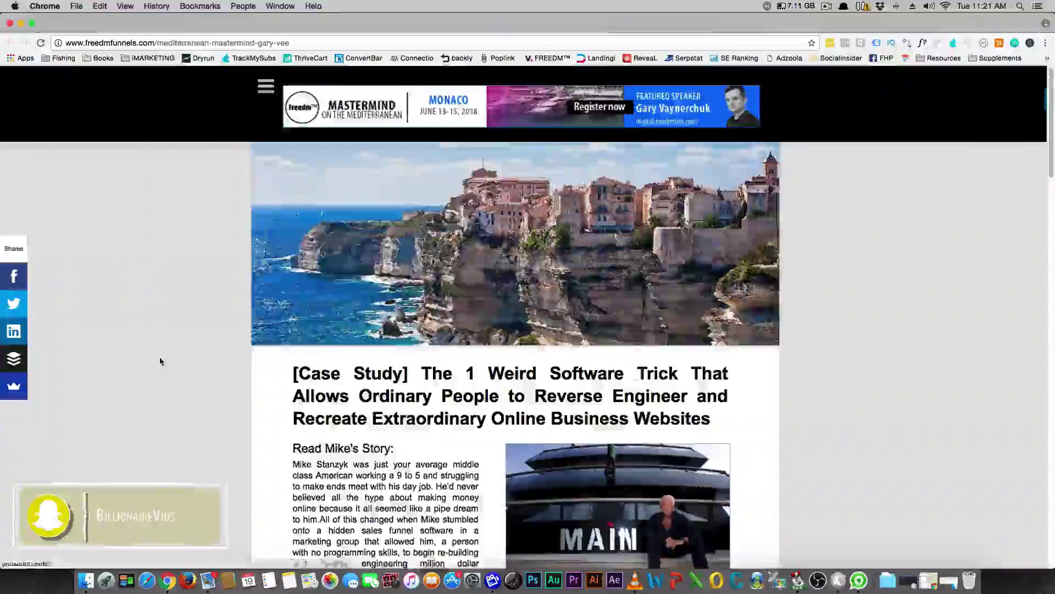
- Review the opening story, view the email opt-in popup behind the live web class link, and close it
scroll(160, 356, down, 5)
scroll(159, 356, down, 10)
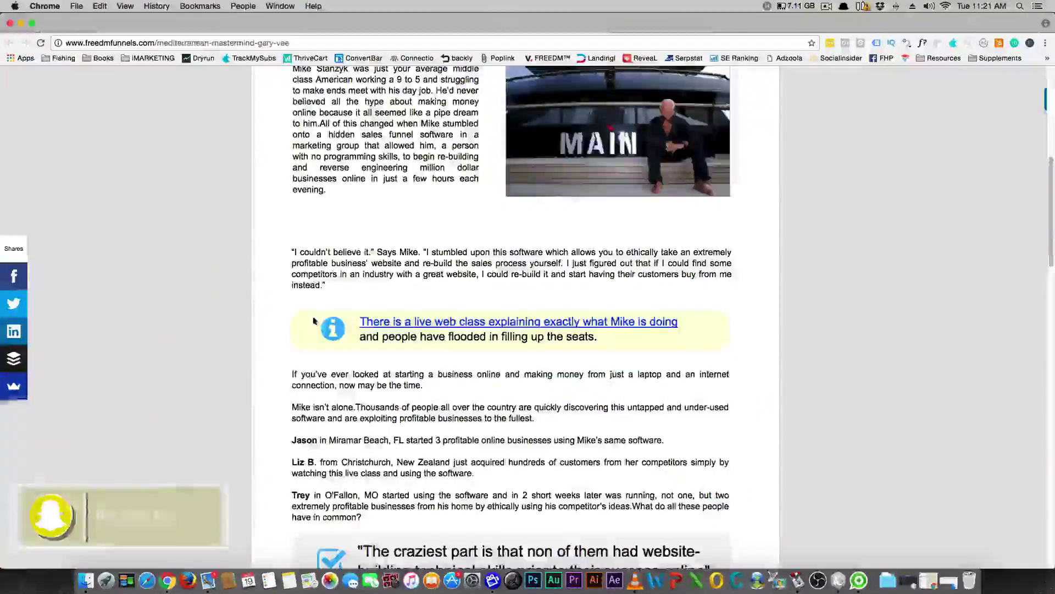
scroll(317, 312, up, 8)
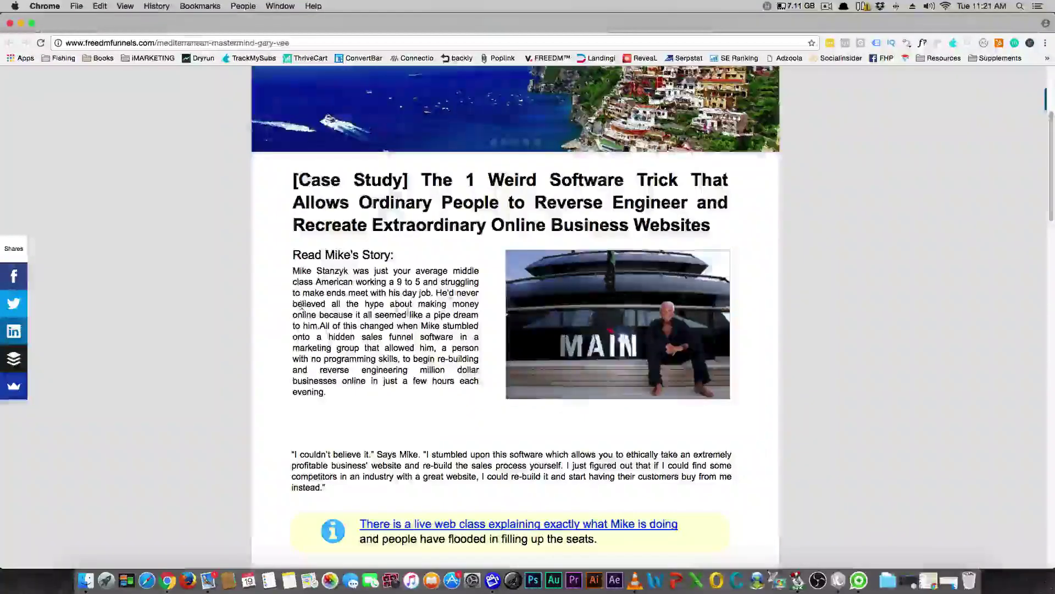
scroll(330, 300, down, 1)
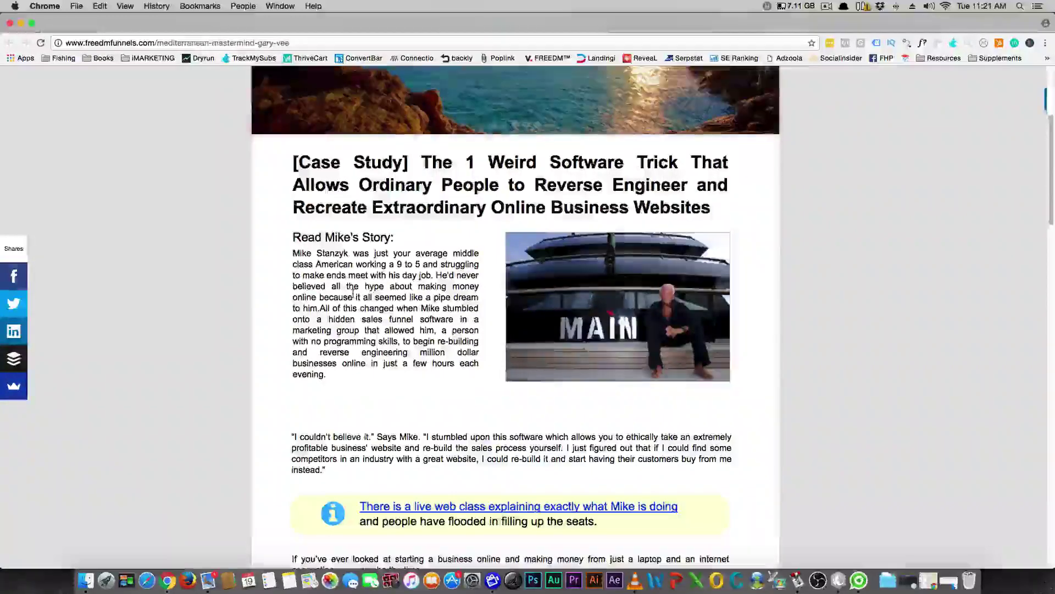
scroll(352, 293, down, 5)
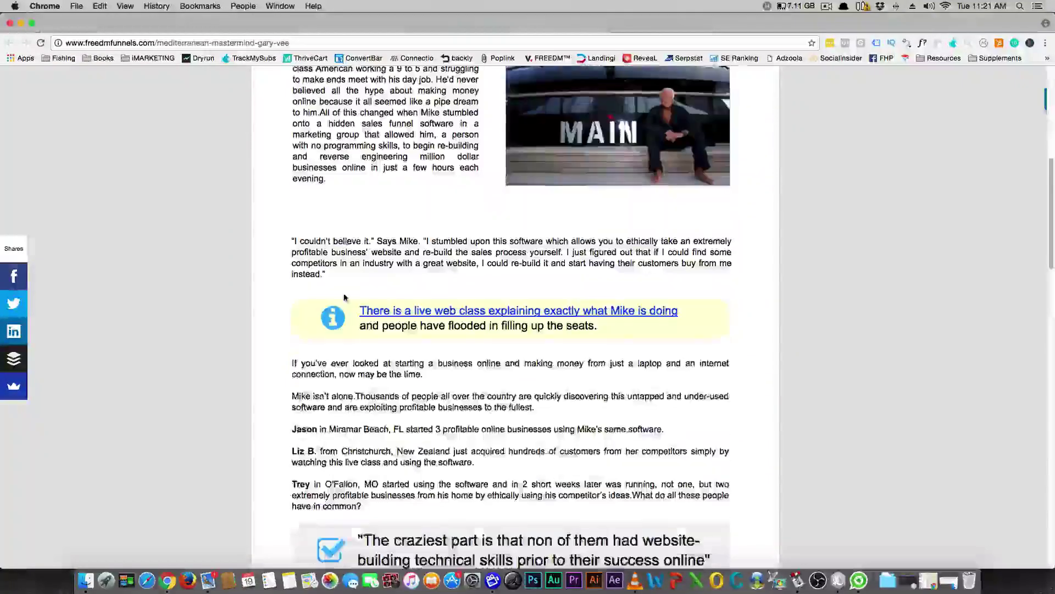
scroll(344, 296, down, 1)
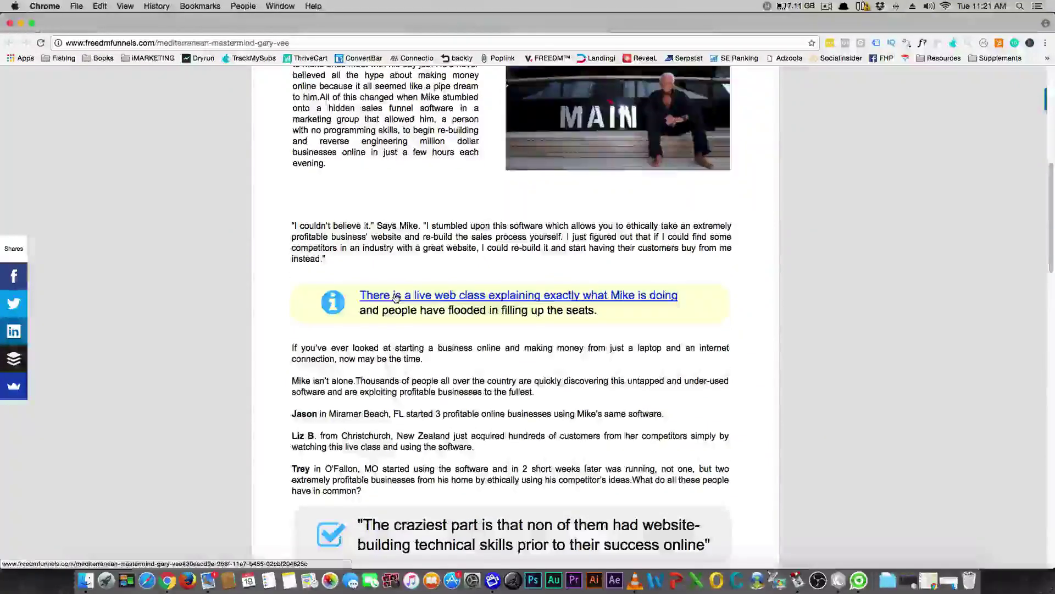
click(396, 297)
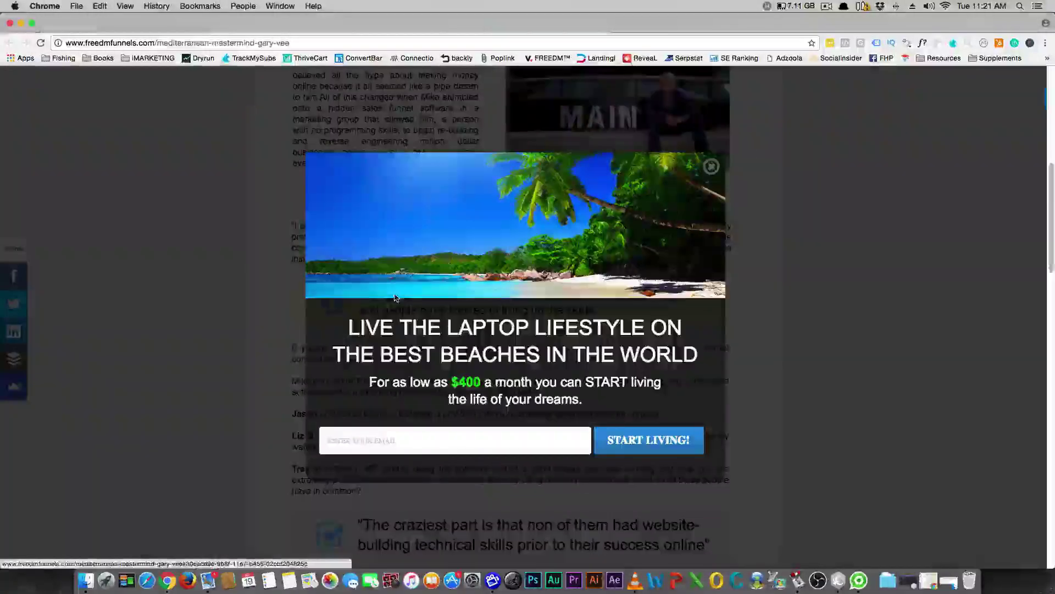
click(713, 166)
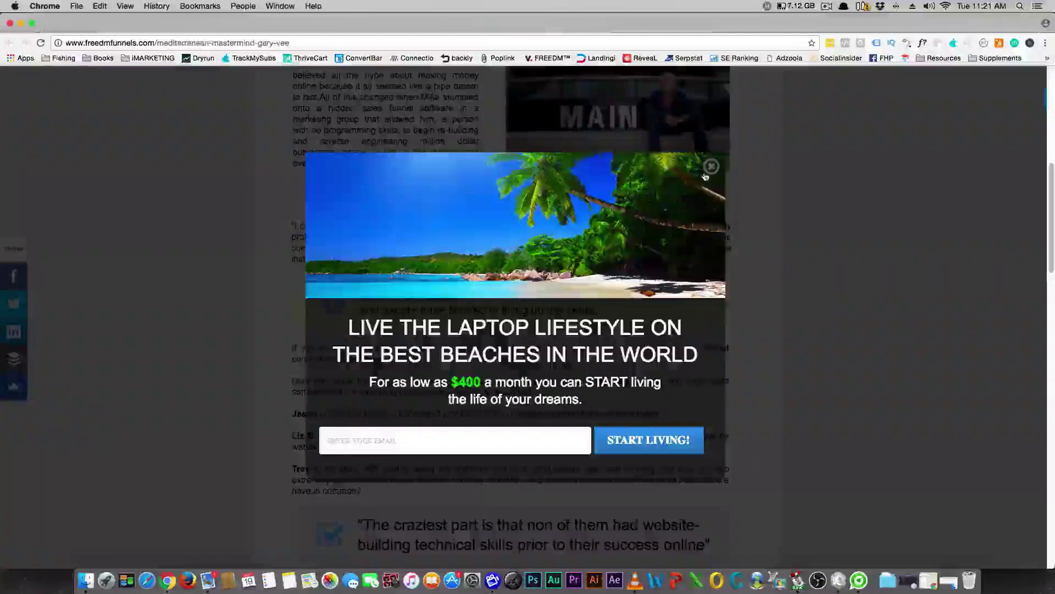
click(710, 167)
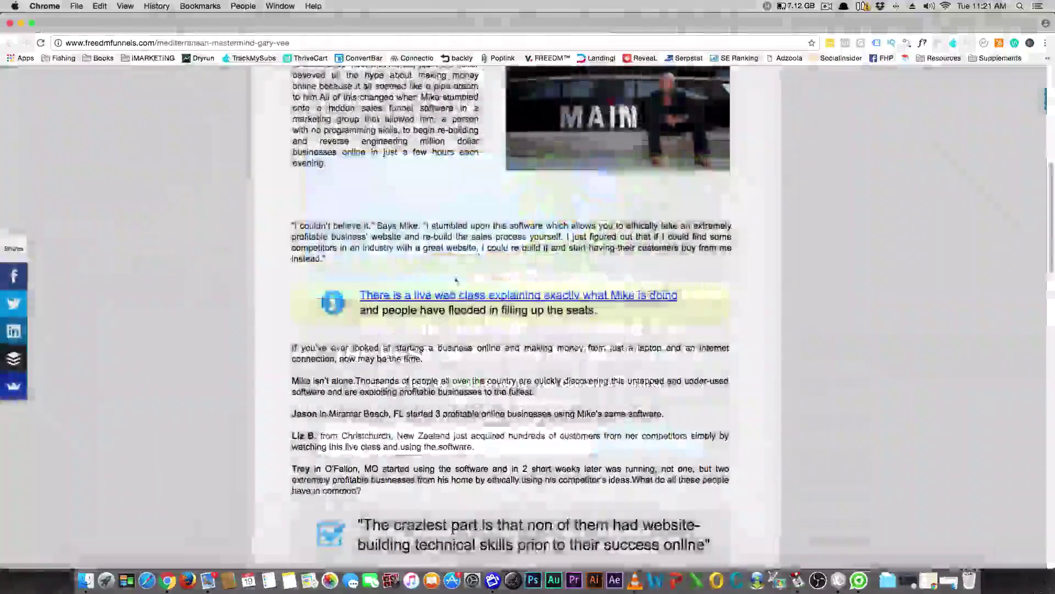
- Read the customer success stories and the highlighted quote about website-building technical skills
scroll(706, 177, down, 5)
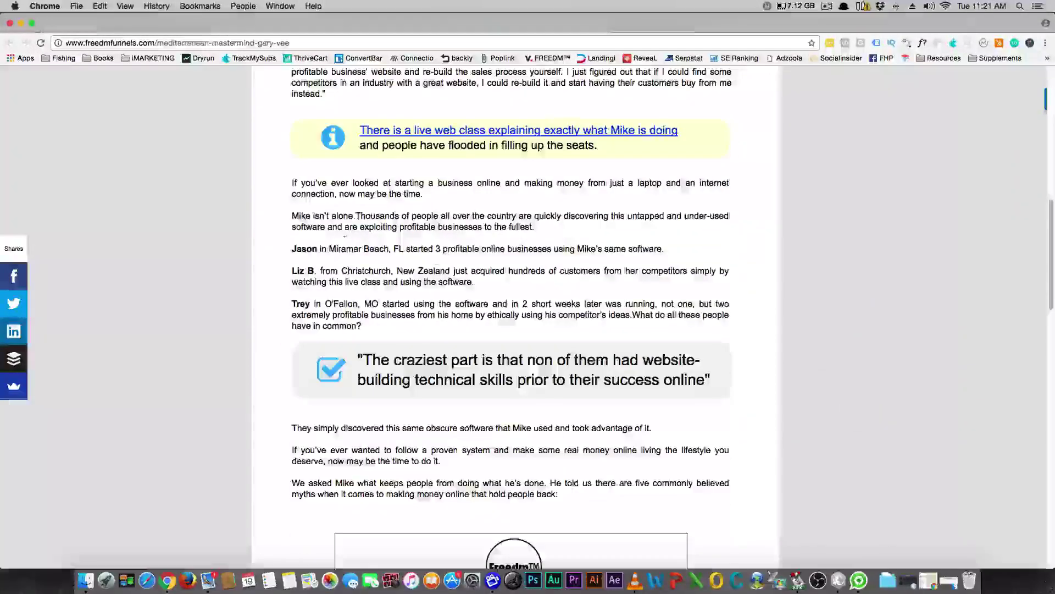
scroll(405, 326, down, 3)
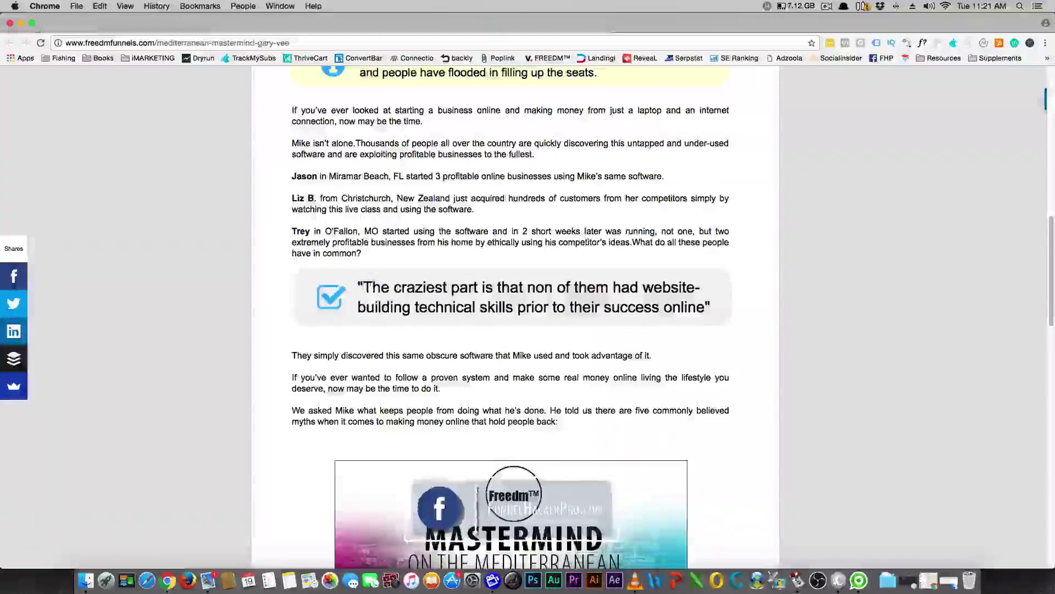
drag(712, 308, 528, 286)
click(383, 291)
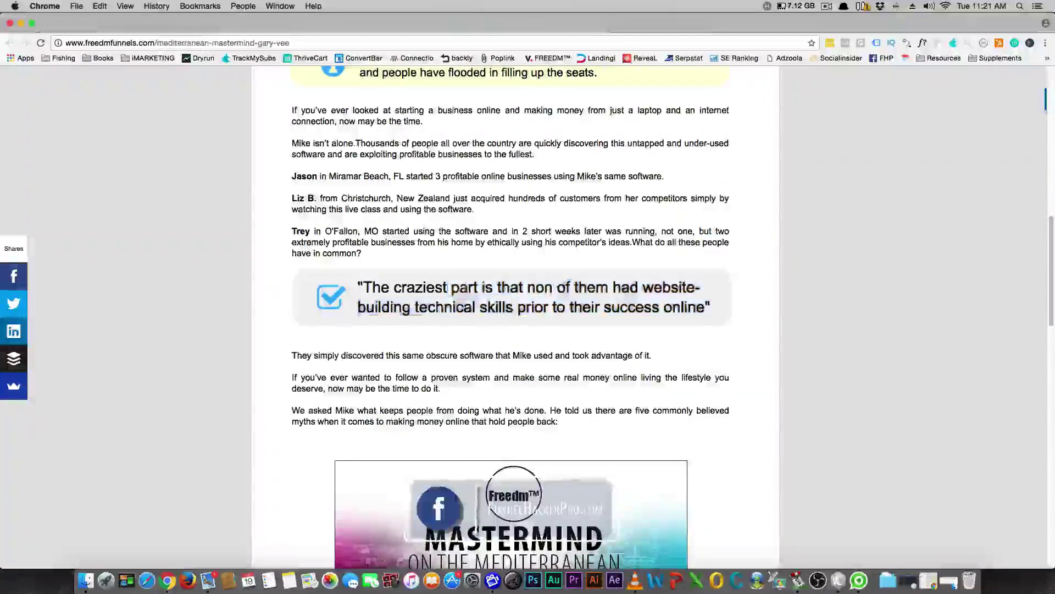
- Check the Register Now link on the Mastermind on the Mediterranean banner and close its email opt-in popup
scroll(416, 300, down, 4)
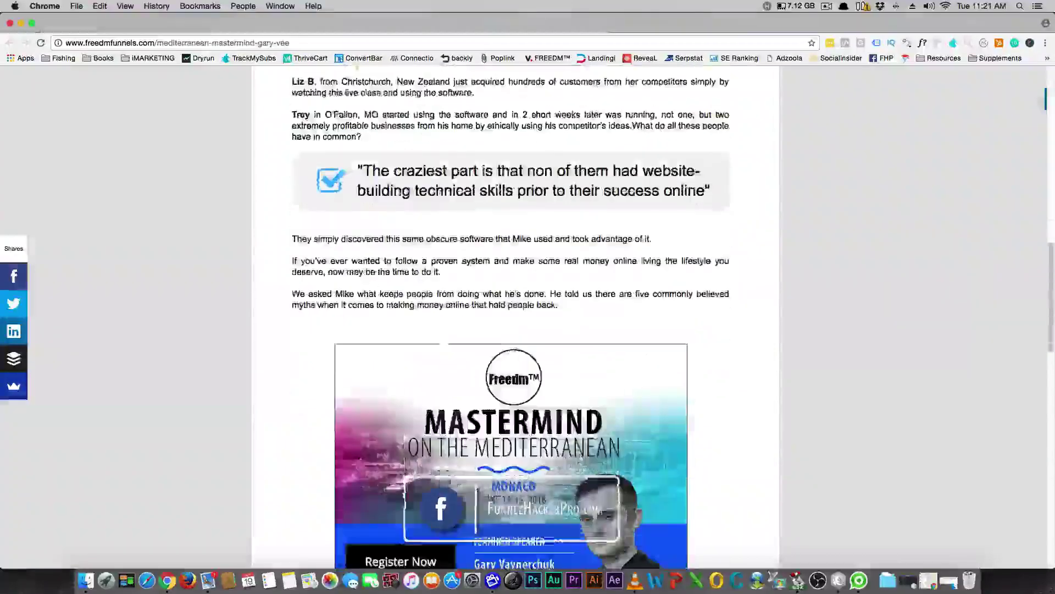
scroll(410, 253, down, 5)
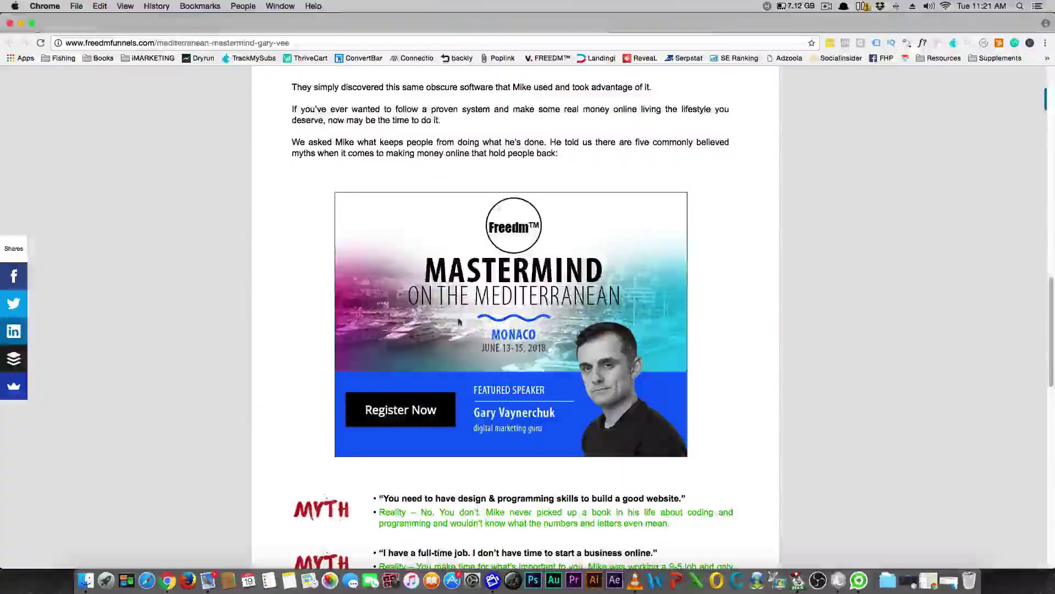
click(419, 409)
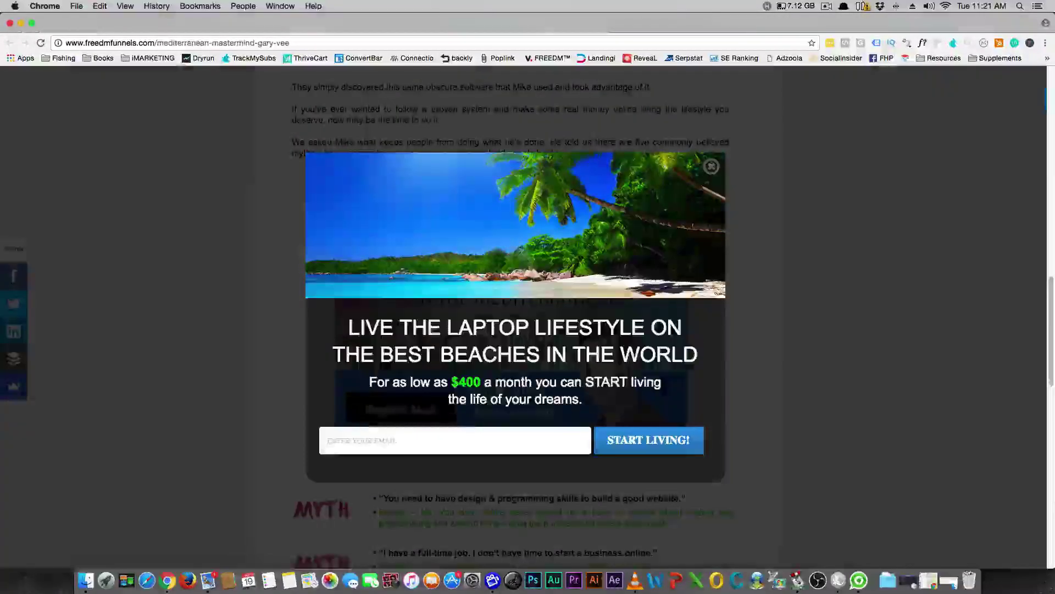
click(711, 166)
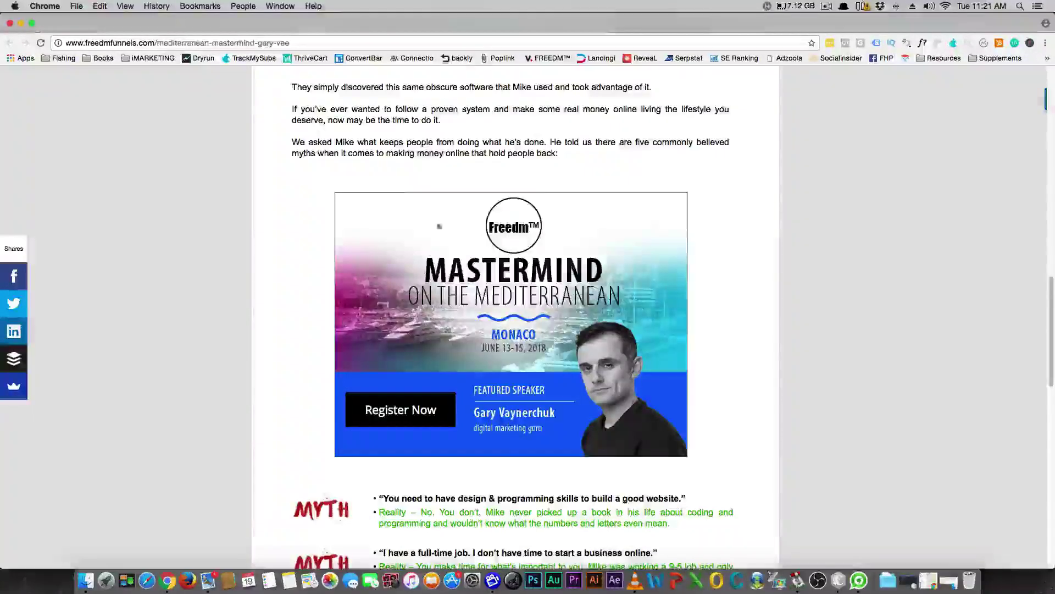
- Read the myth-and-reality entries and the italic quote about modelling industry leaders below them
scroll(407, 288, down, 5)
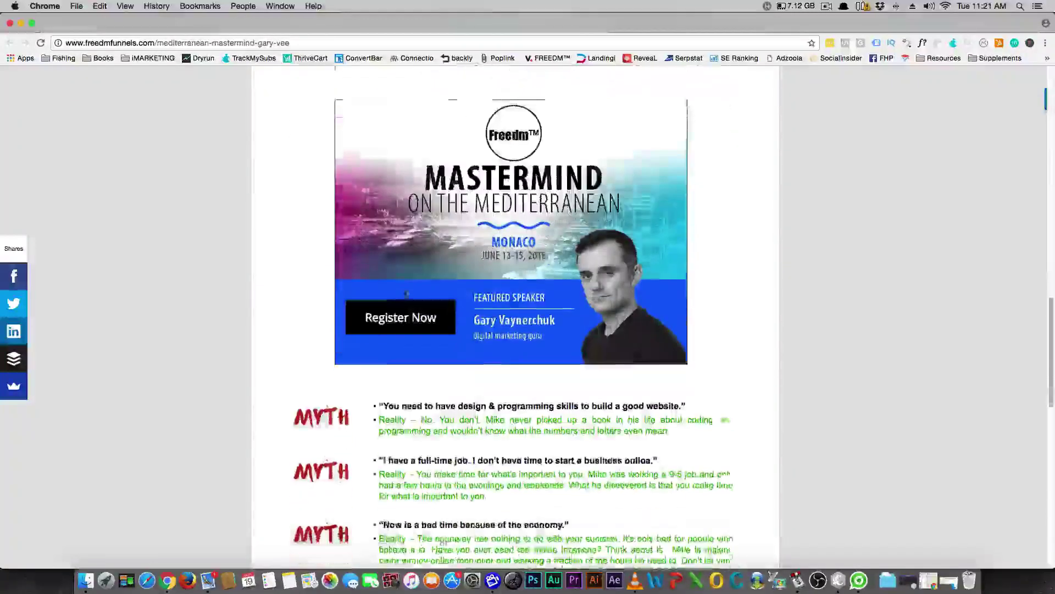
scroll(404, 293, down, 5)
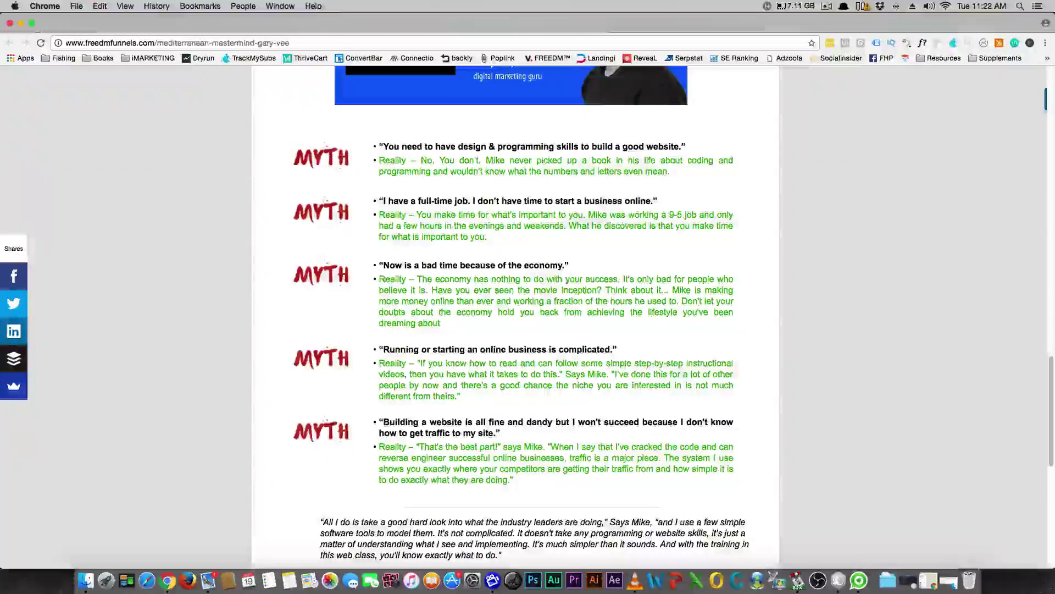
scroll(425, 324, down, 2)
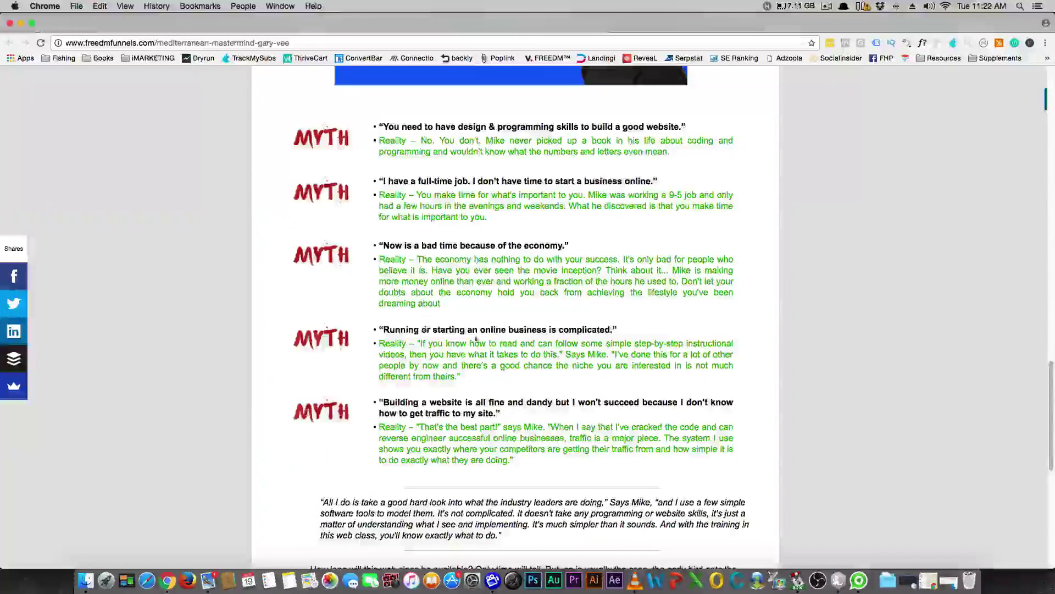
scroll(439, 324, down, 6)
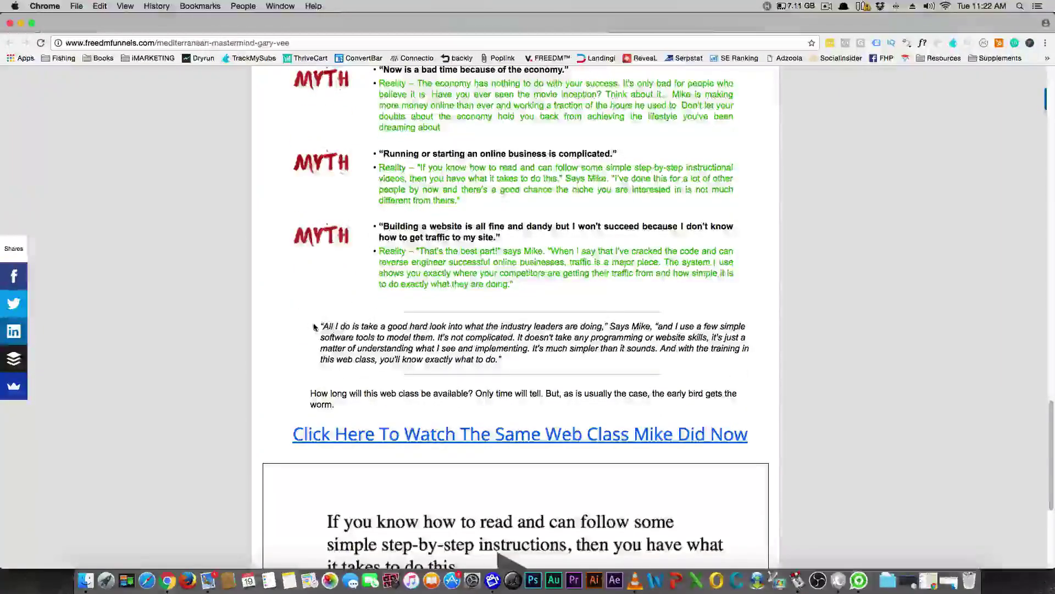
drag(399, 80, 555, 352)
click(422, 316)
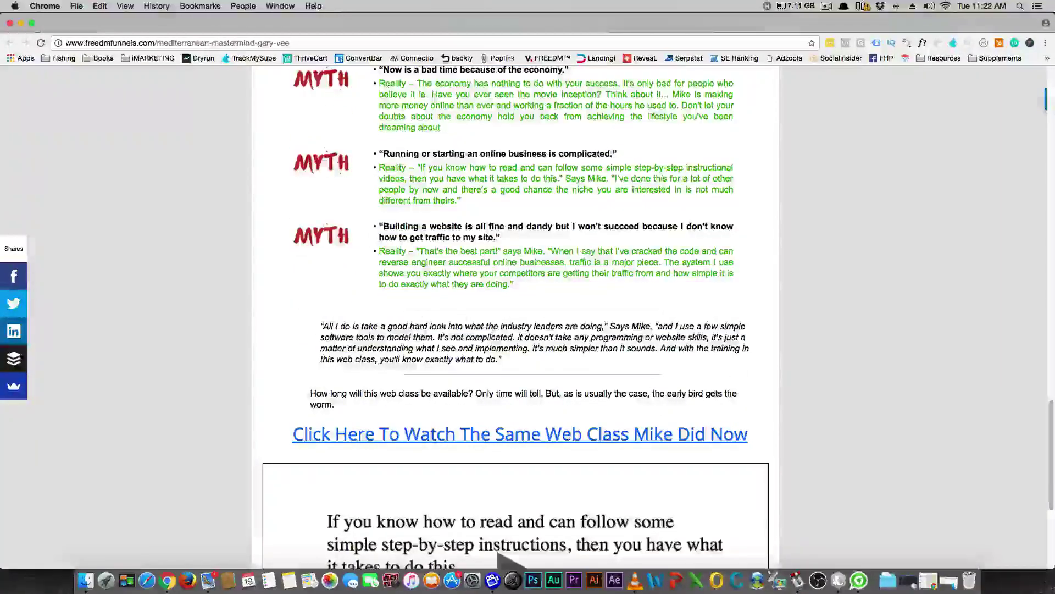
scroll(384, 353, down, 4)
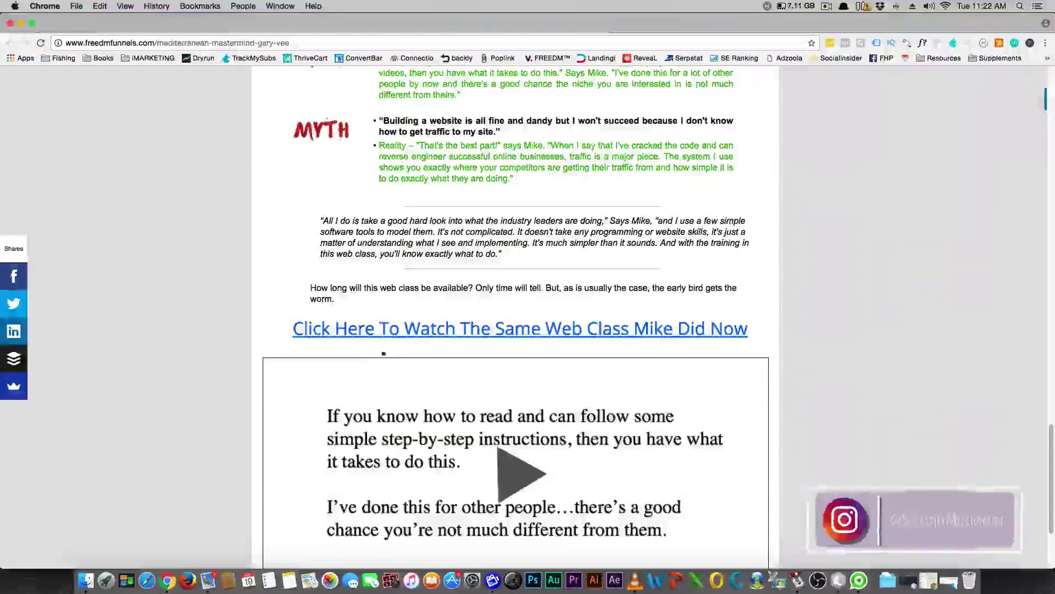
- View the email opt-in popups behind the "Click Here To Watch" web class link and the video at the page's end, closing each
click(340, 335)
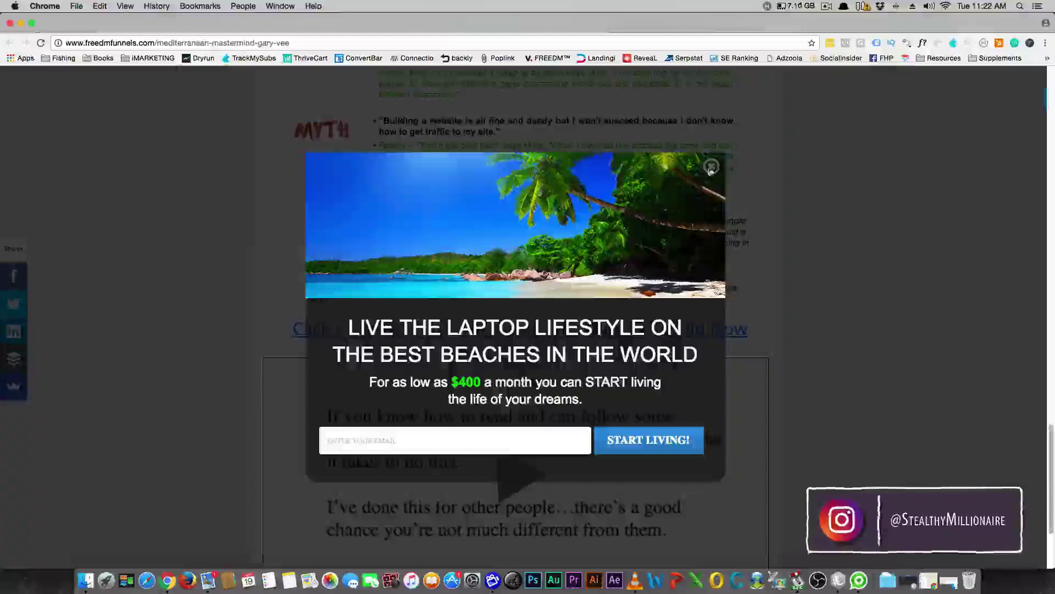
key(Escape)
scroll(452, 311, down, 5)
click(483, 347)
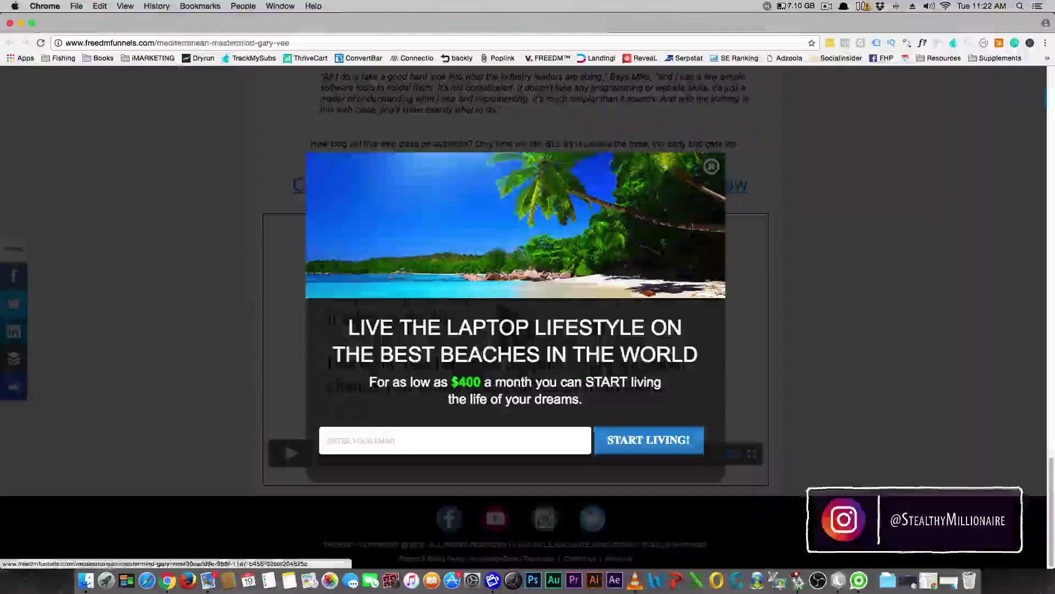
key(Escape)
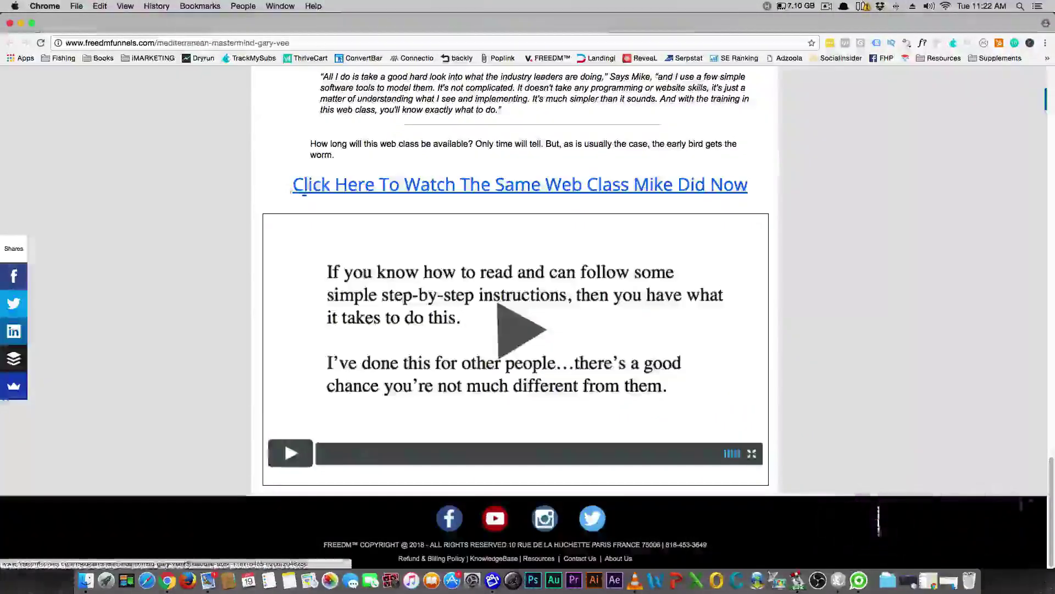
scroll(528, 318, up, 1)
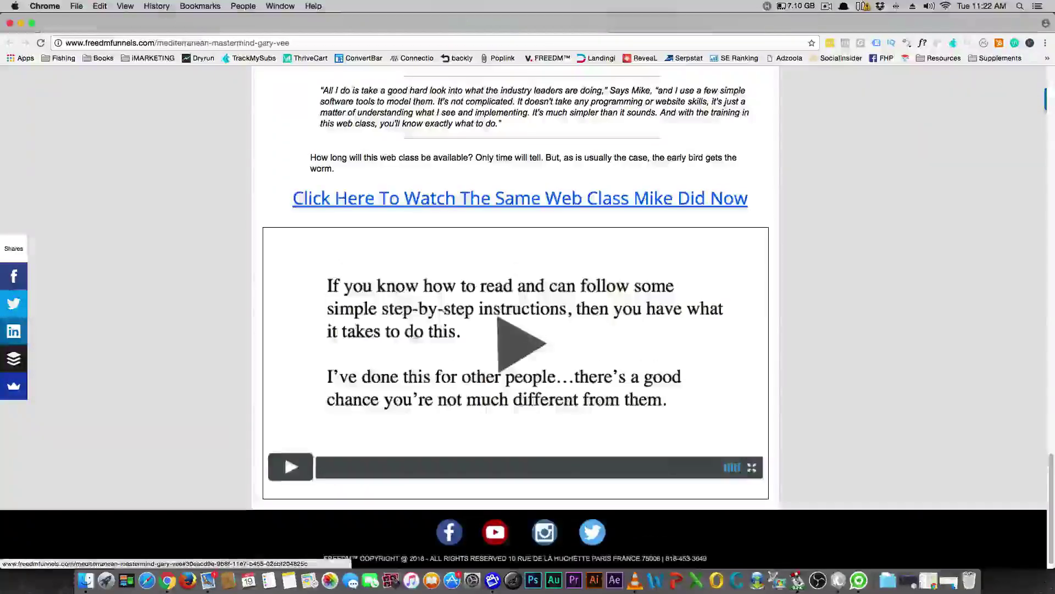
scroll(396, 302, down, 1)
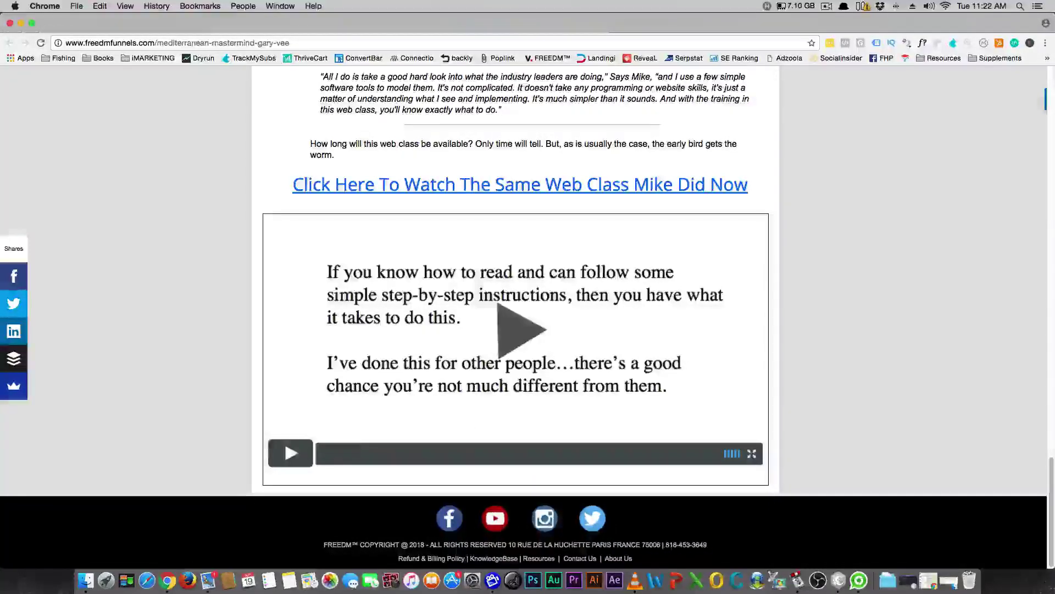
- Return to the start of the advertorial and examine its Mastermind banner, rotating image slider, social share bar and case-study headline
scroll(275, 458, up, 10)
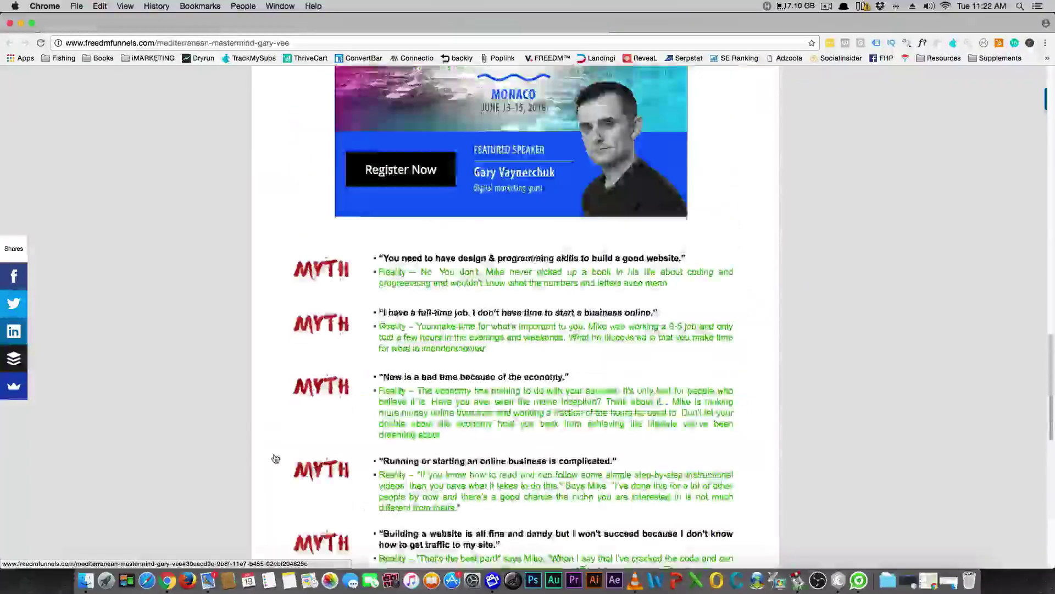
scroll(275, 458, up, 15)
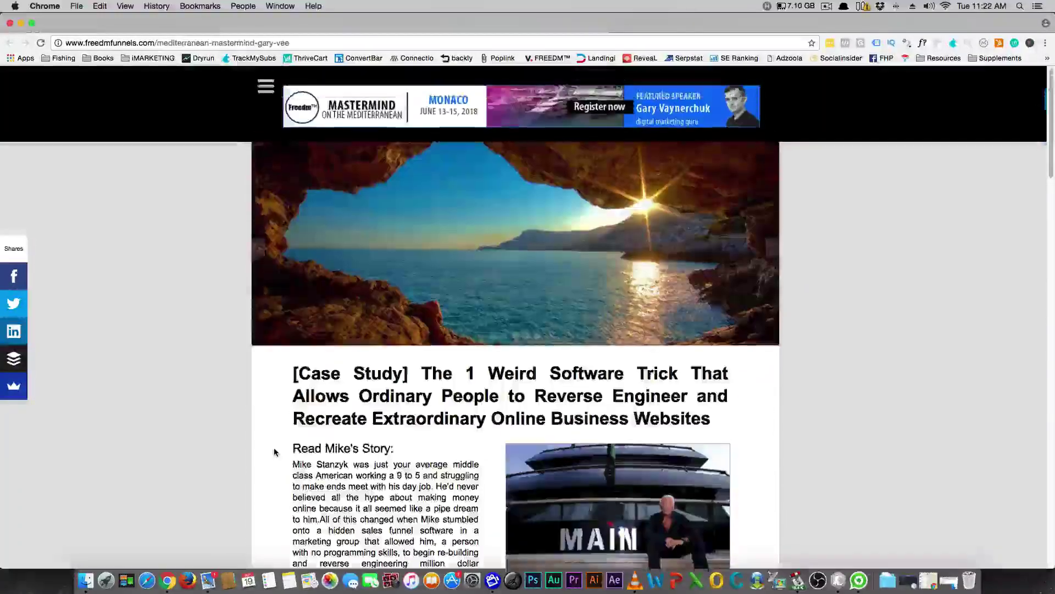
scroll(233, 404, down, 4)
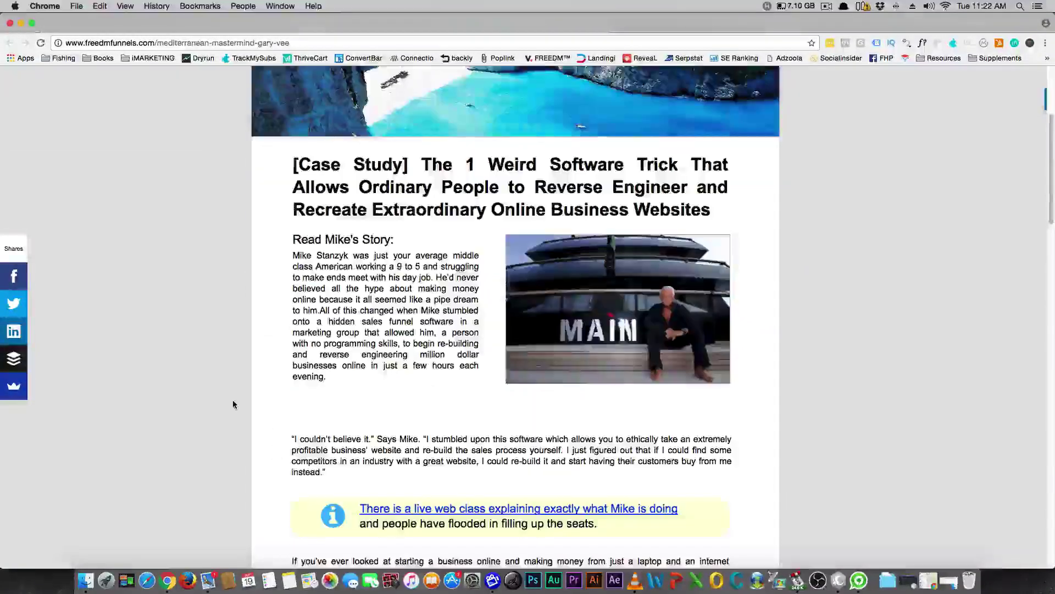
scroll(233, 405, down, 1)
scroll(234, 408, up, 4)
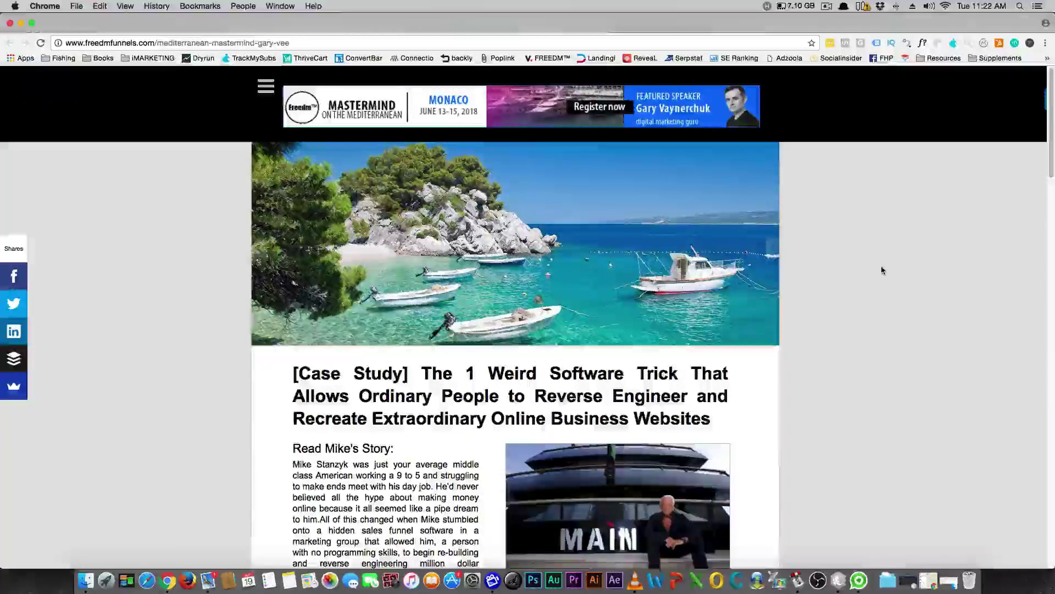
scroll(814, 335, down, 1)
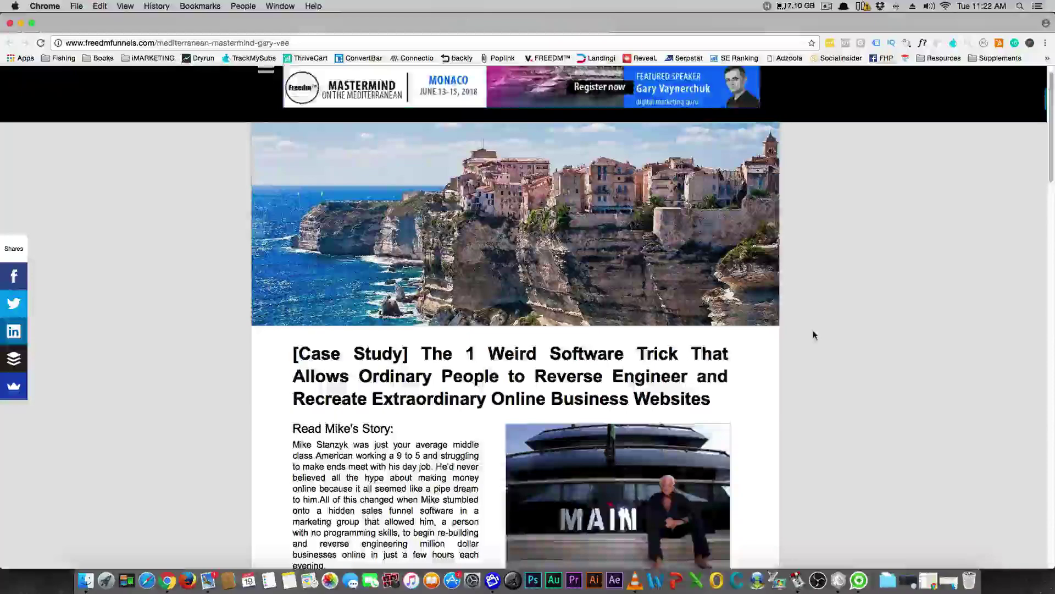
scroll(814, 335, down, 3)
scroll(815, 331, up, 4)
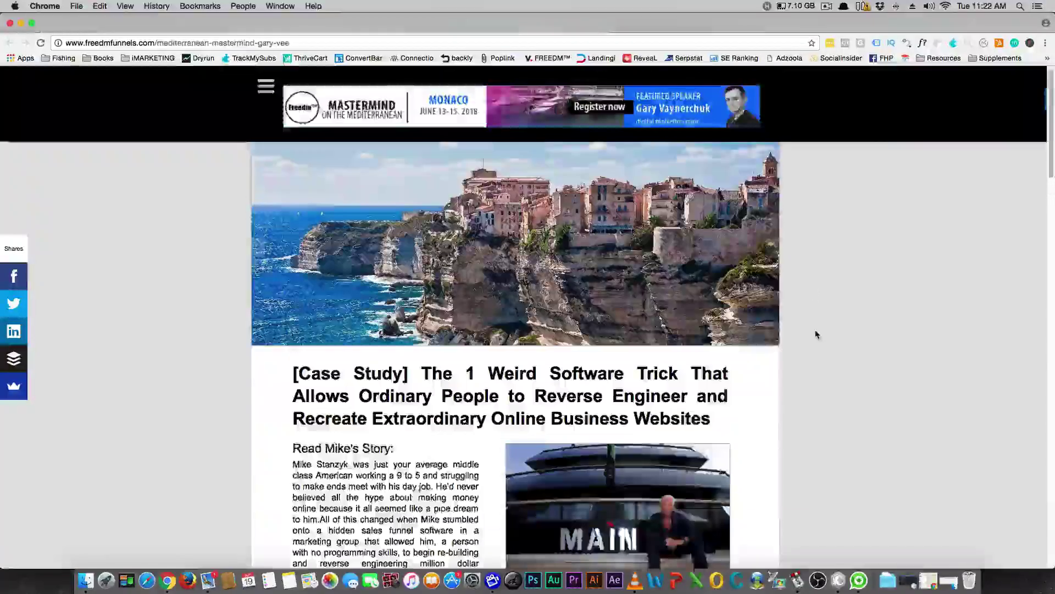
scroll(815, 332, down, 6)
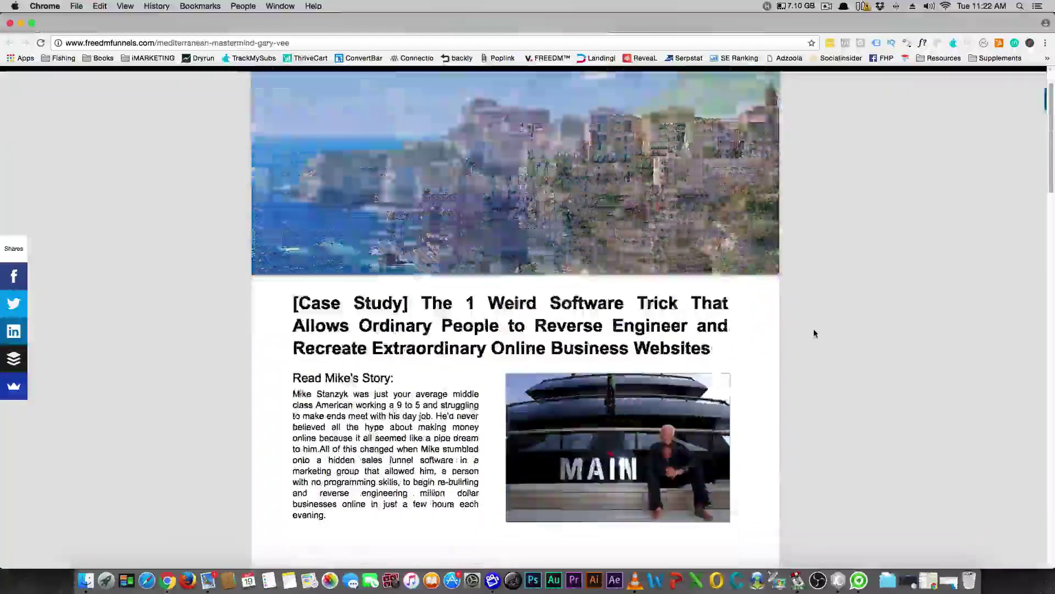
scroll(814, 332, up, 6)
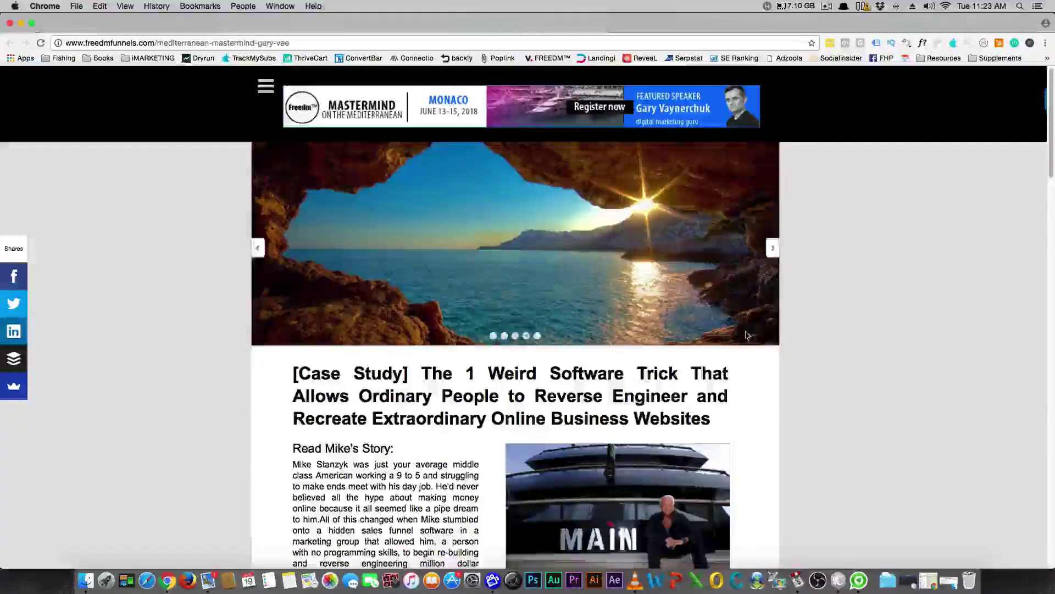
scroll(341, 384, down, 1)
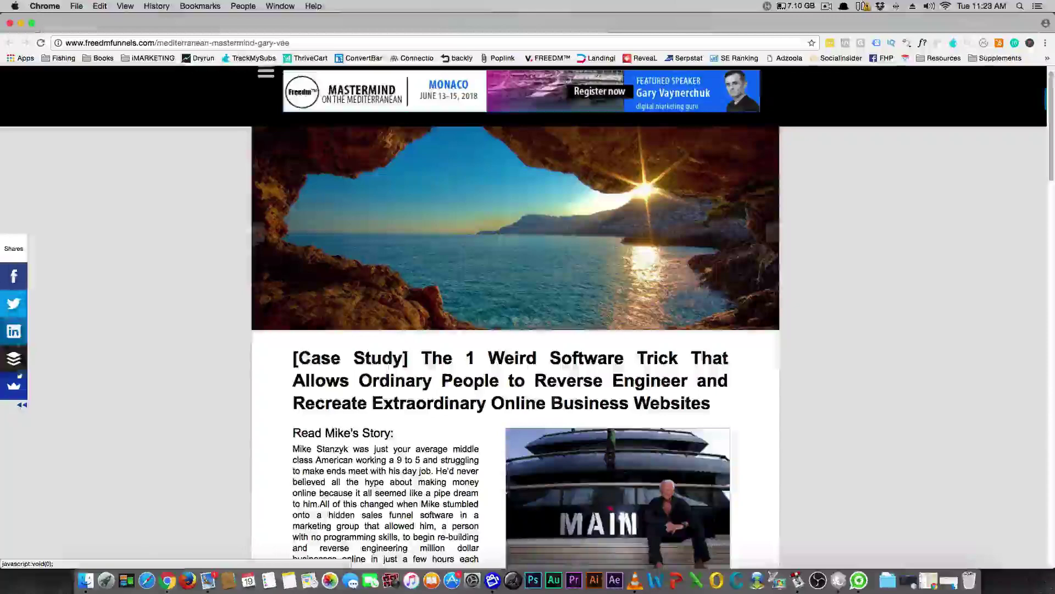
scroll(174, 392, up, 1)
mouse_move(677, 234)
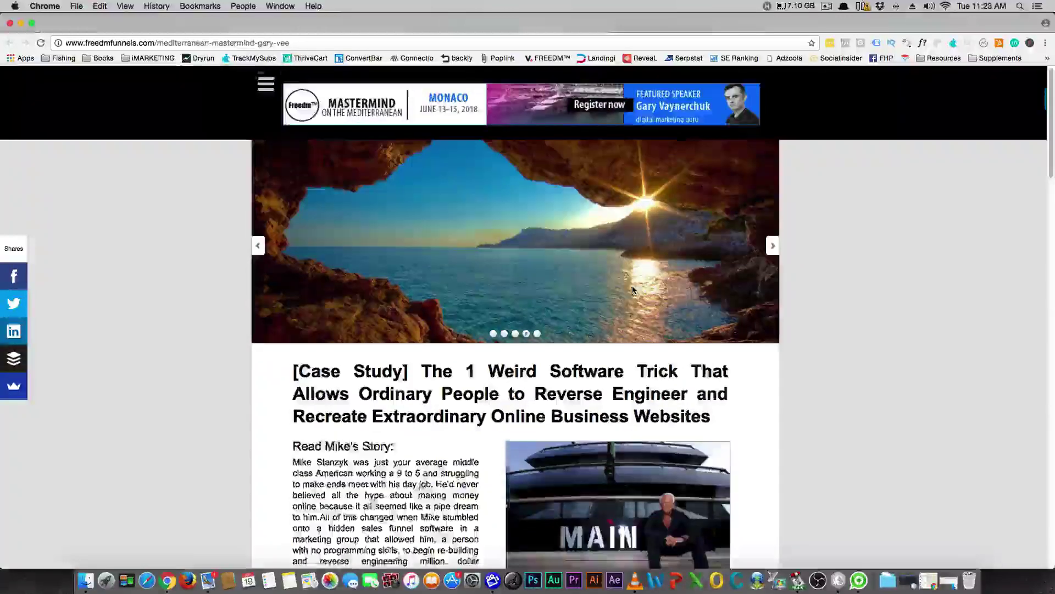
- Reread the case-study story beside the yacht photo, its quote and the highlighted live web class link
scroll(692, 214, down, 1)
scroll(516, 317, down, 5)
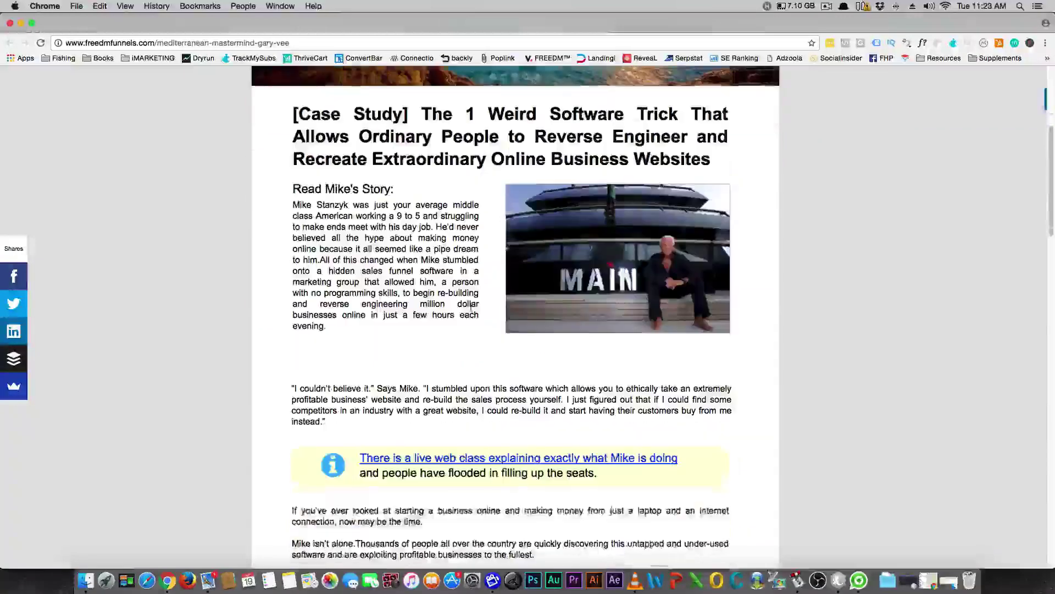
scroll(454, 316, down, 3)
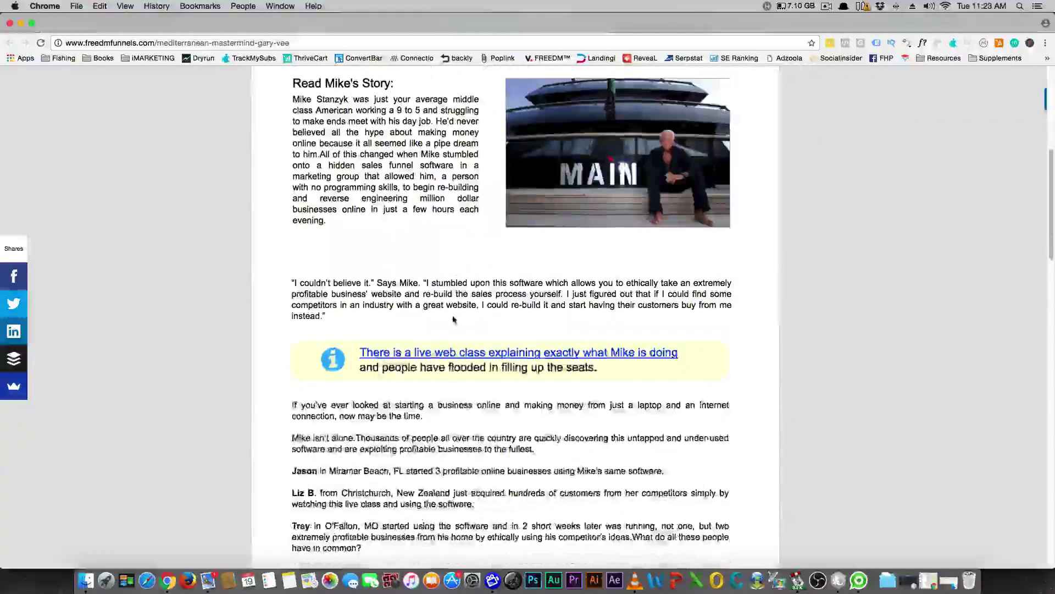
scroll(455, 319, up, 3)
scroll(454, 319, up, 2)
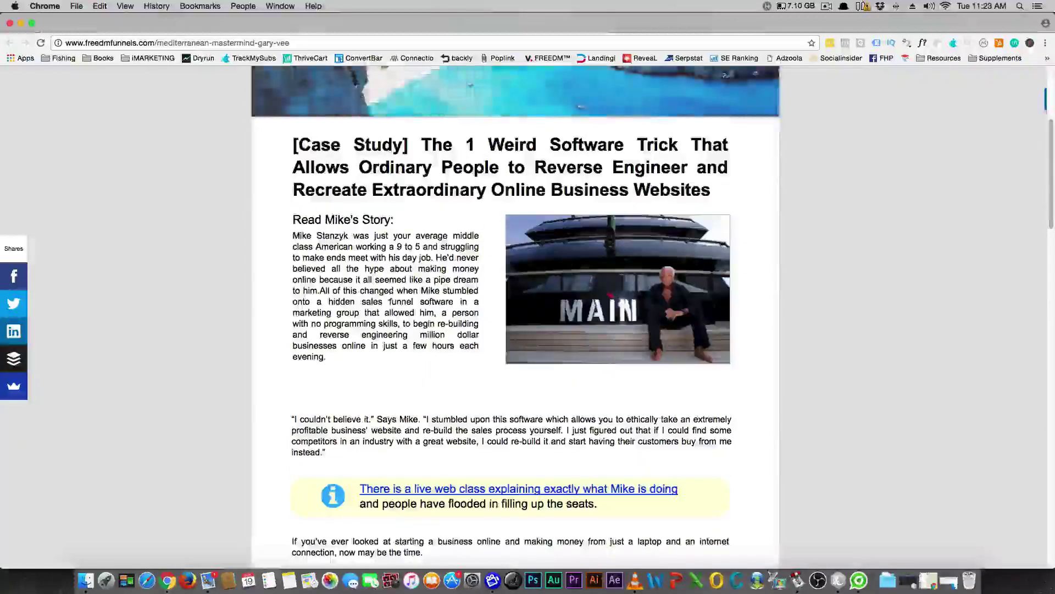
scroll(517, 311, up, 4)
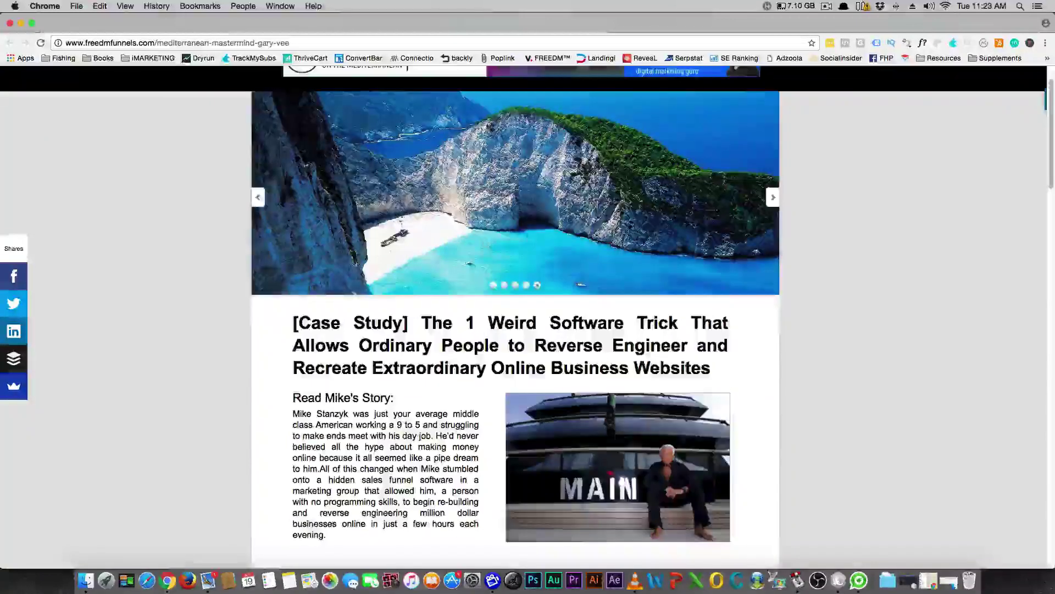
scroll(423, 315, up, 1)
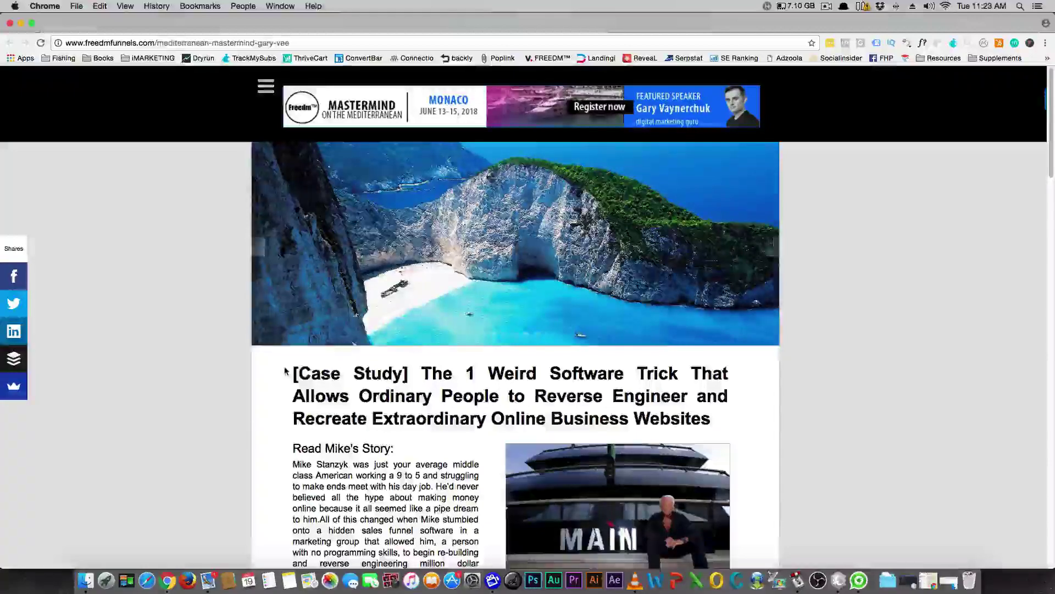
scroll(259, 361, down, 3)
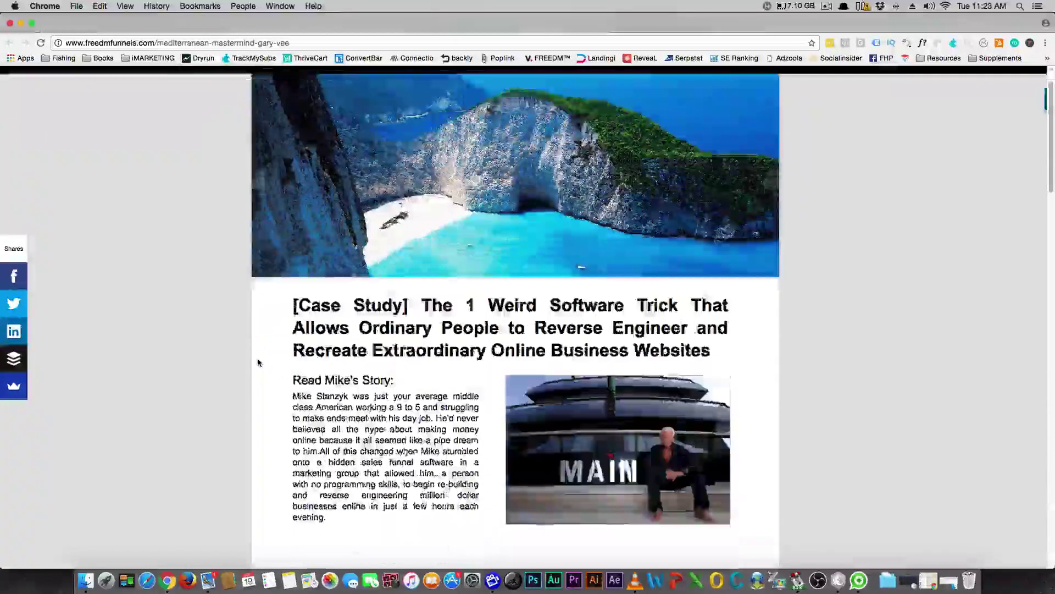
scroll(258, 360, down, 5)
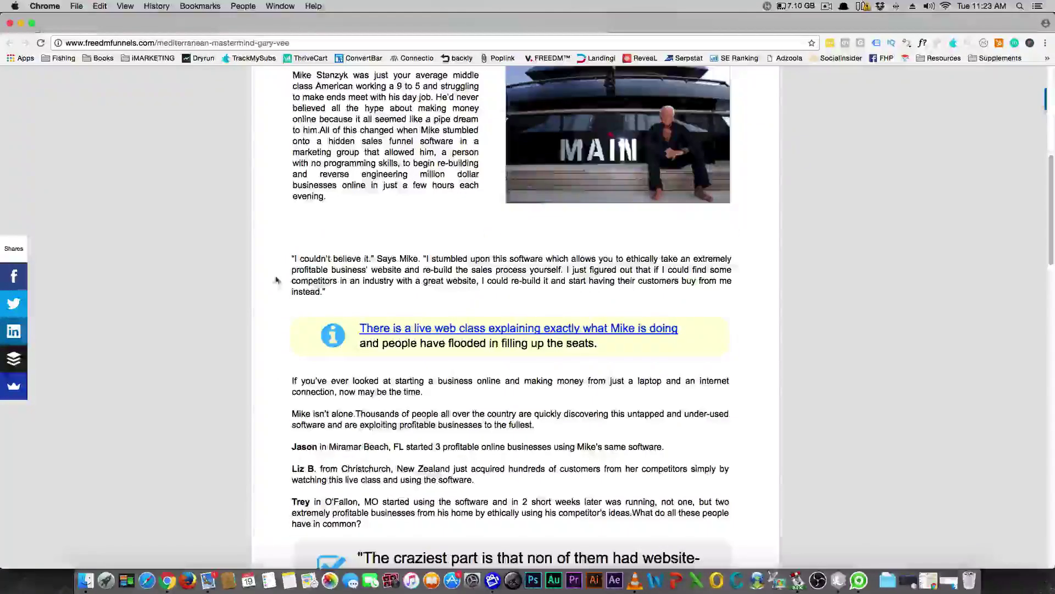
scroll(404, 376, up, 5)
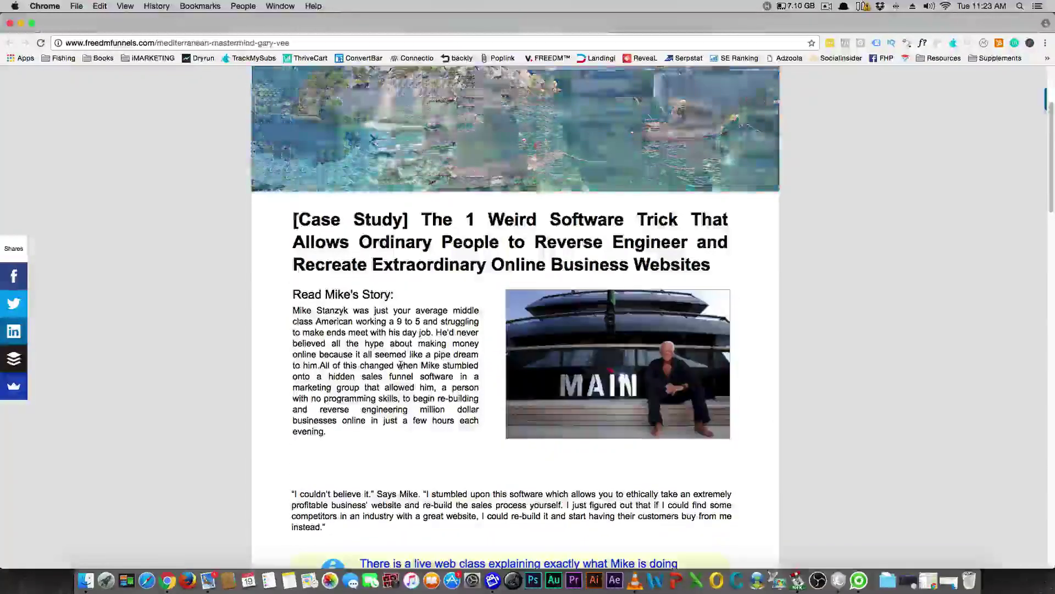
- Survey the page flow from the case-study headline through the customer examples to the Mastermind on the Mediterranean banner and back
scroll(399, 366, down, 2)
scroll(395, 367, down, 8)
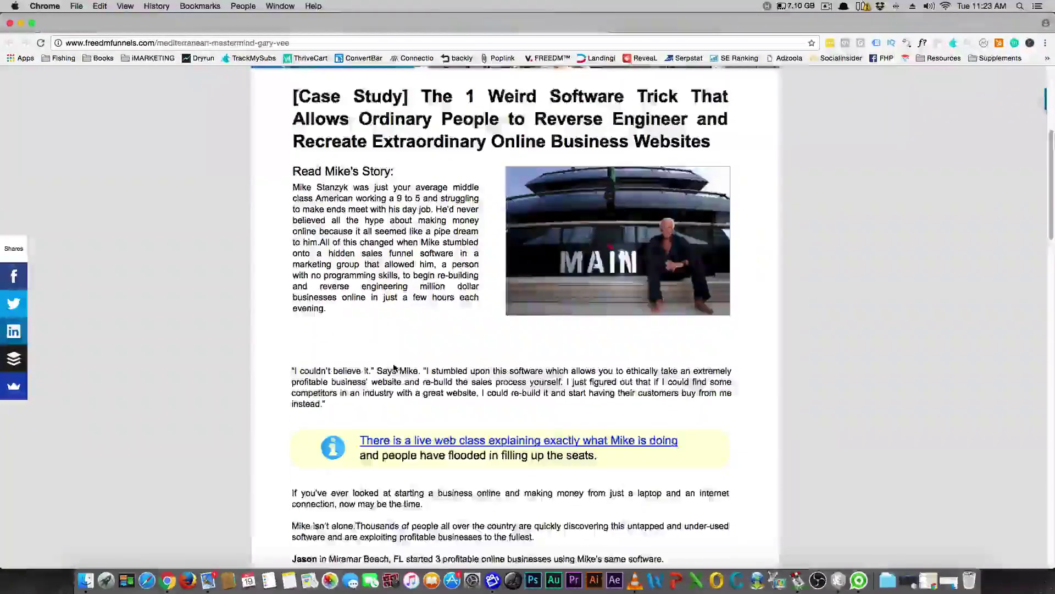
scroll(393, 367, down, 4)
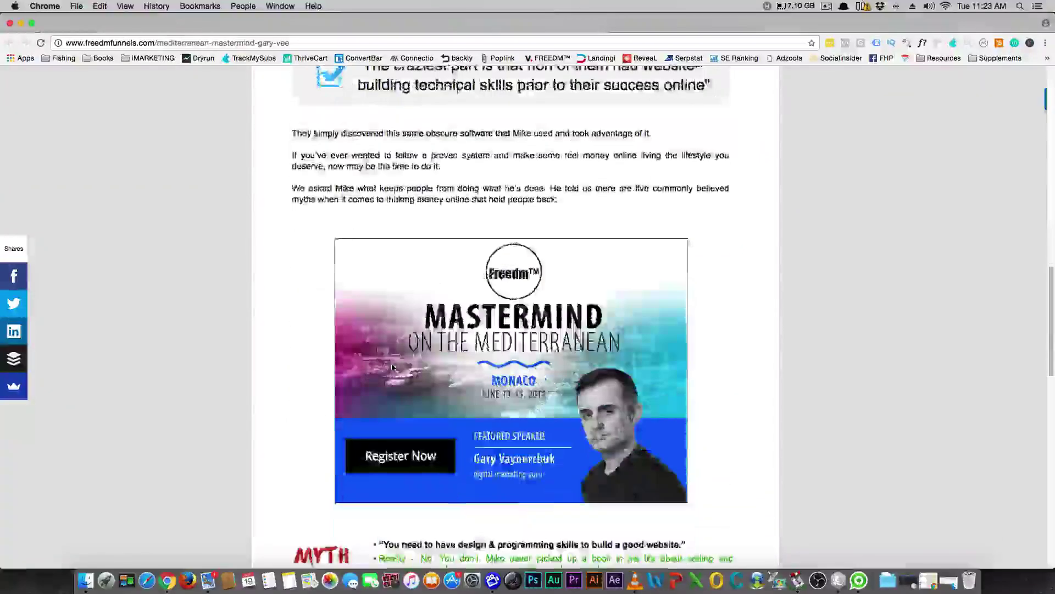
scroll(390, 355, up, 7)
scroll(391, 351, down, 1)
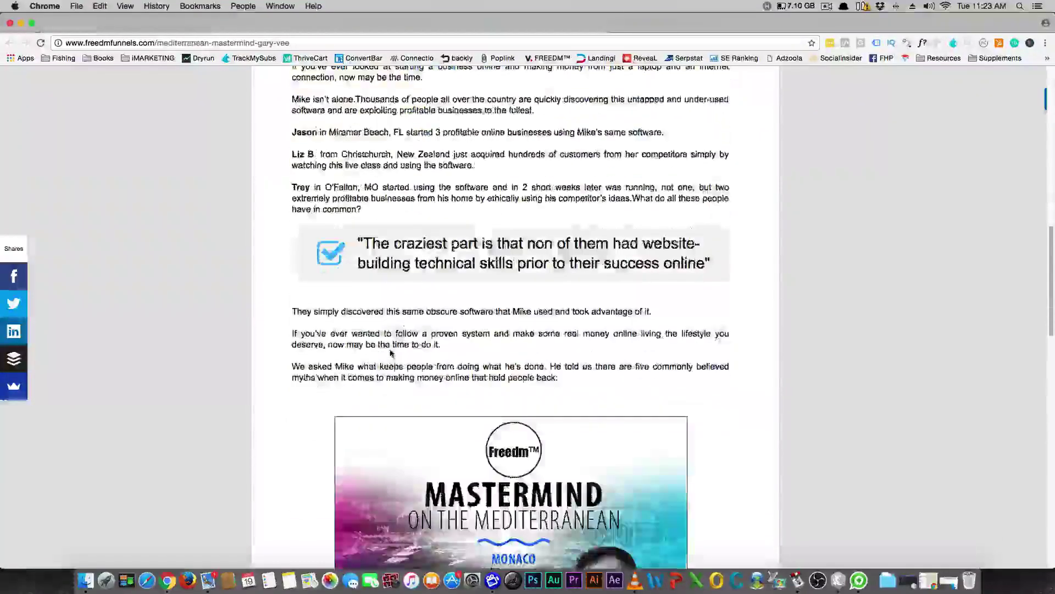
scroll(391, 351, up, 5)
scroll(390, 353, up, 2)
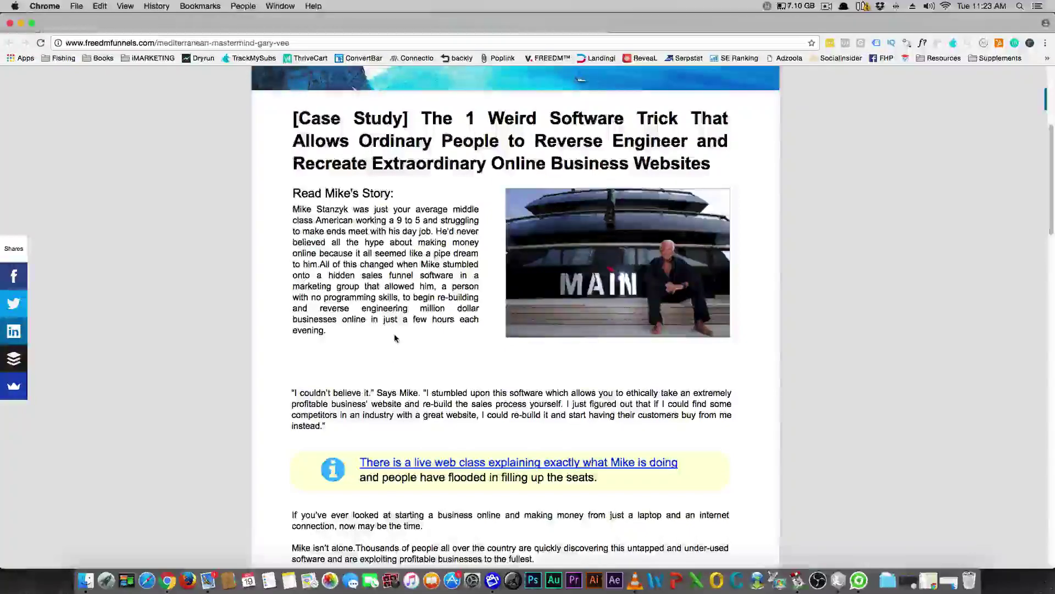
scroll(391, 327, down, 15)
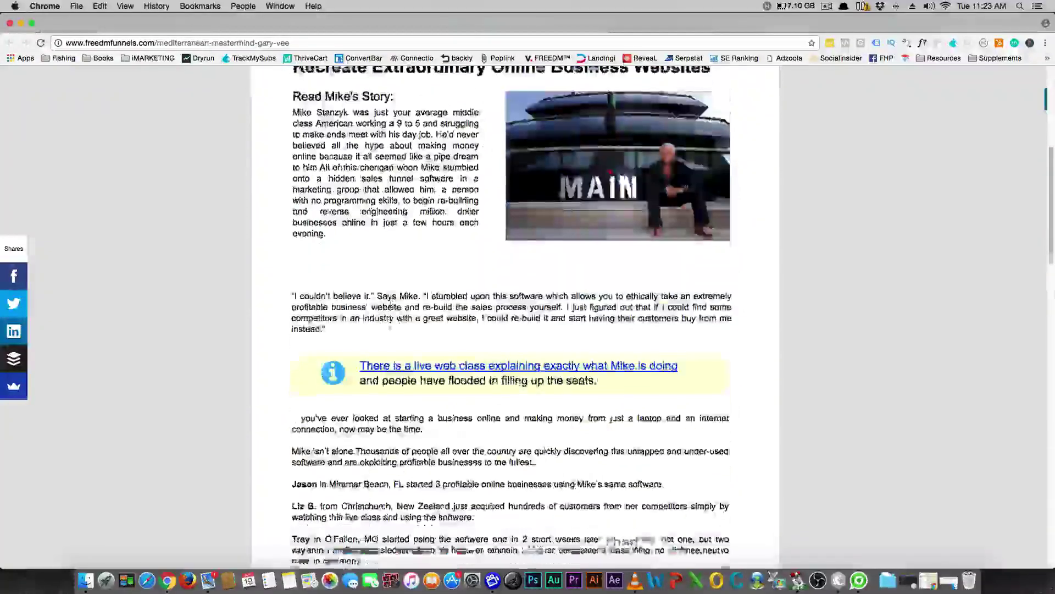
scroll(392, 331, down, 13)
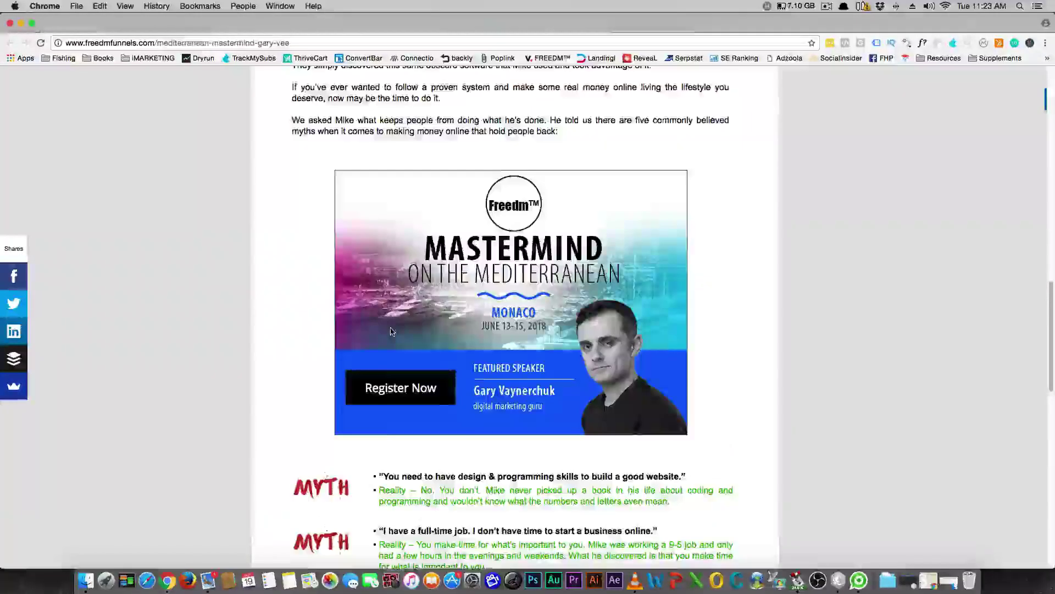
scroll(391, 329, up, 20)
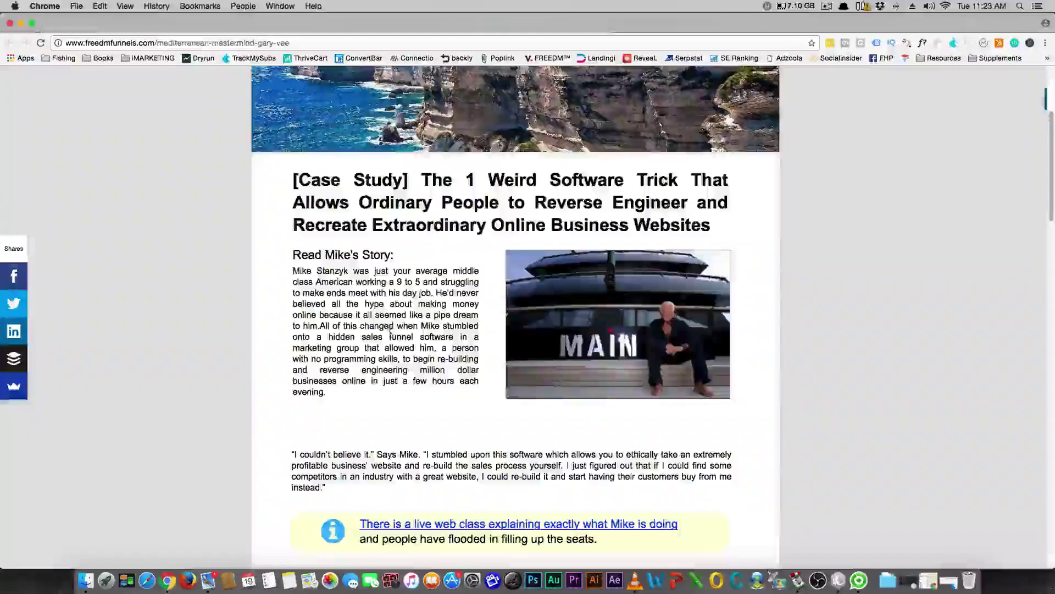
scroll(390, 329, up, 5)
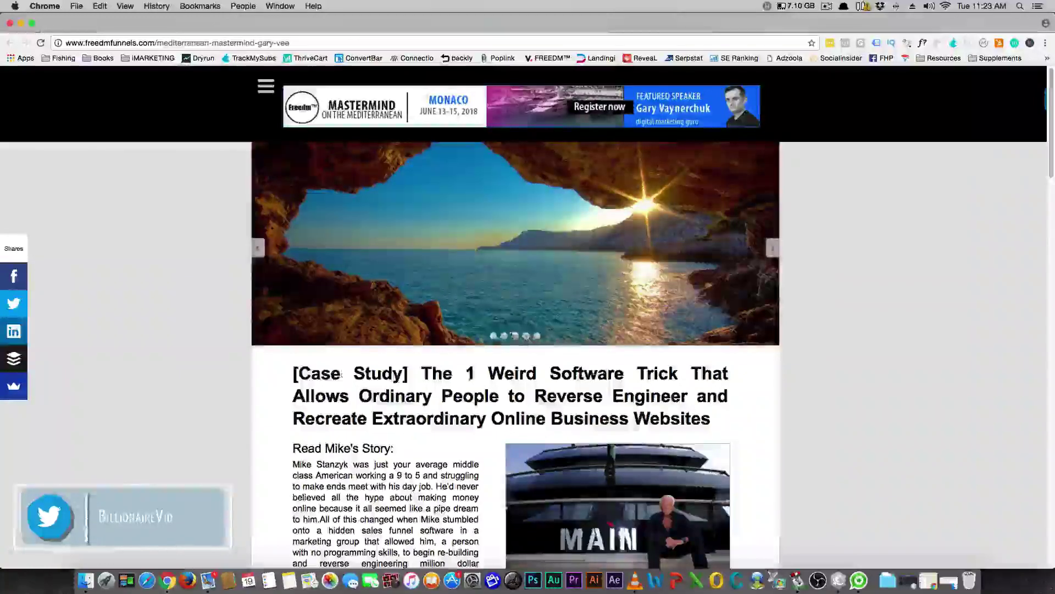
- Dismiss the Virtual Med-Mastermind email opt-in popup and look over the headline and story section again
scroll(493, 349, down, 5)
scroll(493, 350, down, 2)
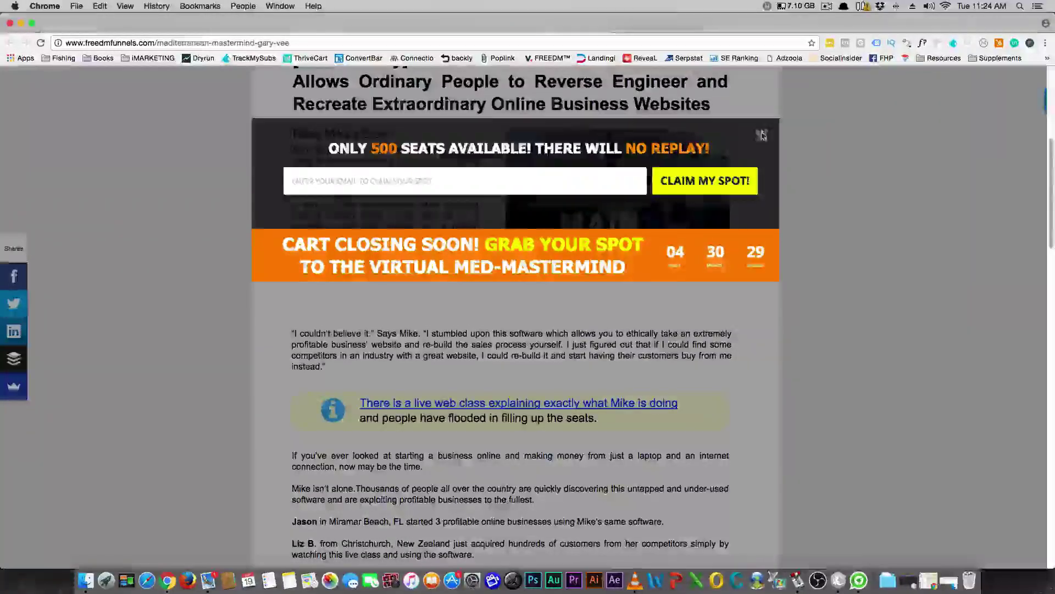
click(214, 238)
scroll(214, 238, up, 6)
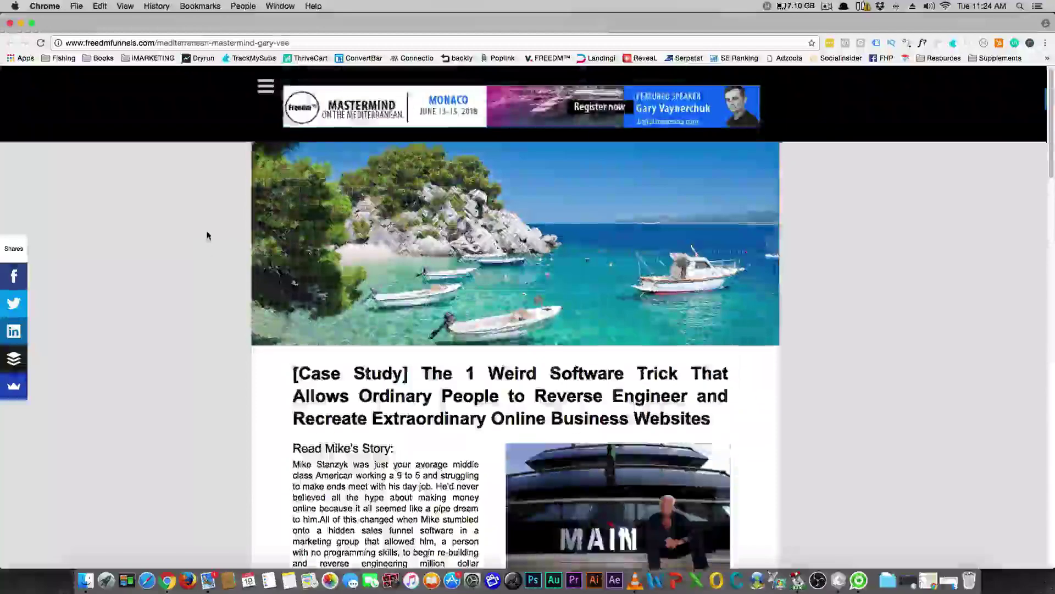
scroll(152, 265, down, 15)
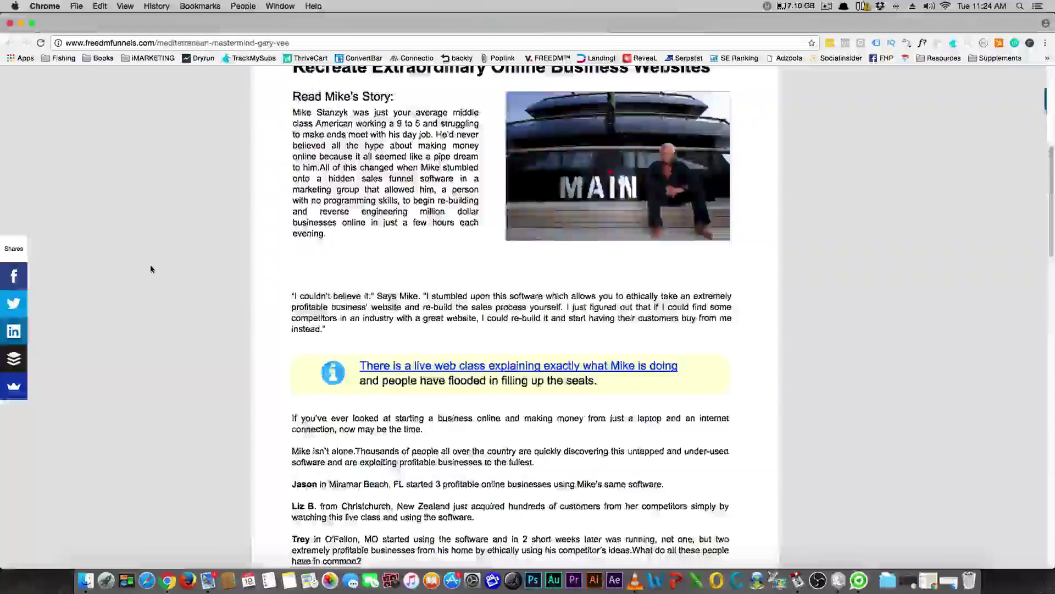
- Switch to Landingi, inspect the Advertorial Template's slider script and its leanSlider call, and return to the script list
key(super+alt+Left)
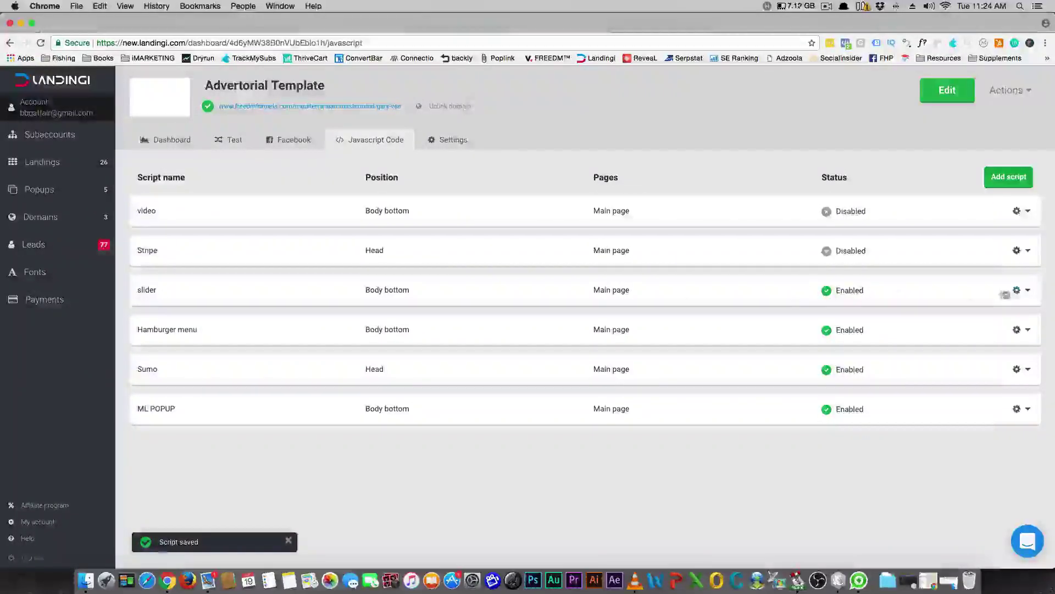
click(1027, 289)
click(992, 312)
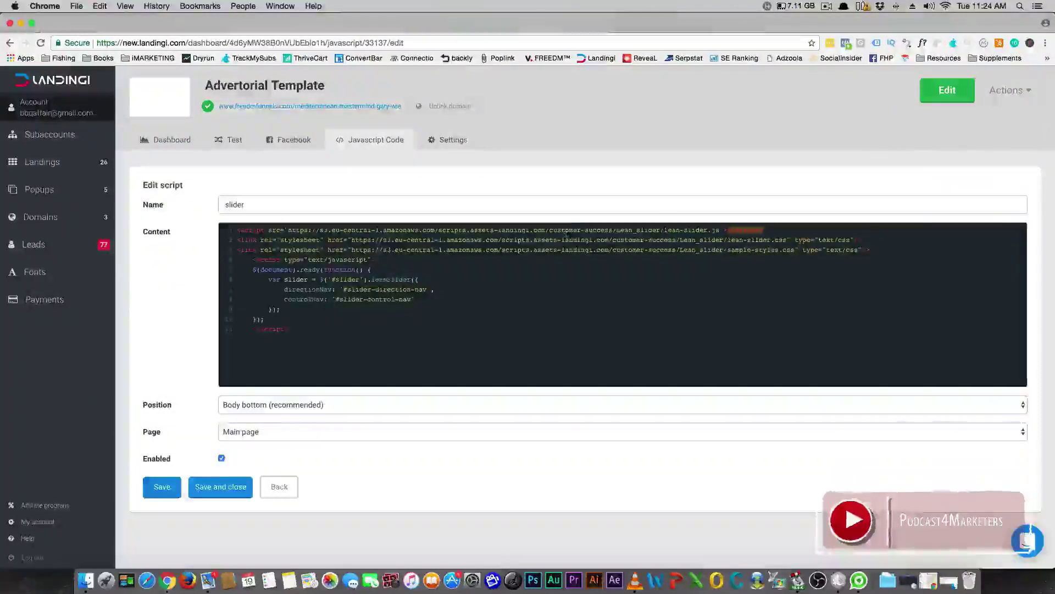
click(344, 324)
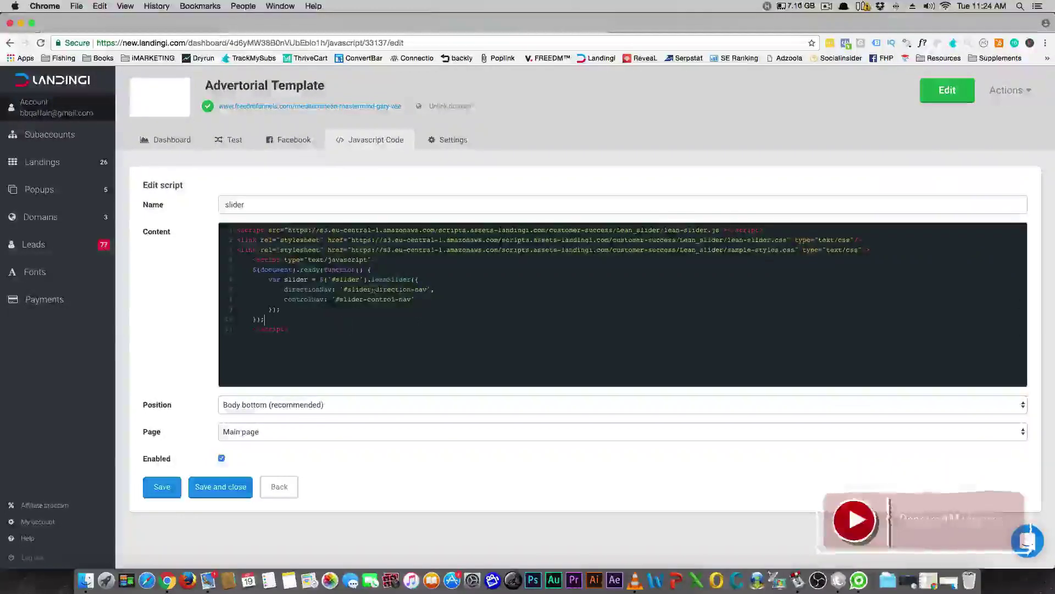
double_click(389, 279)
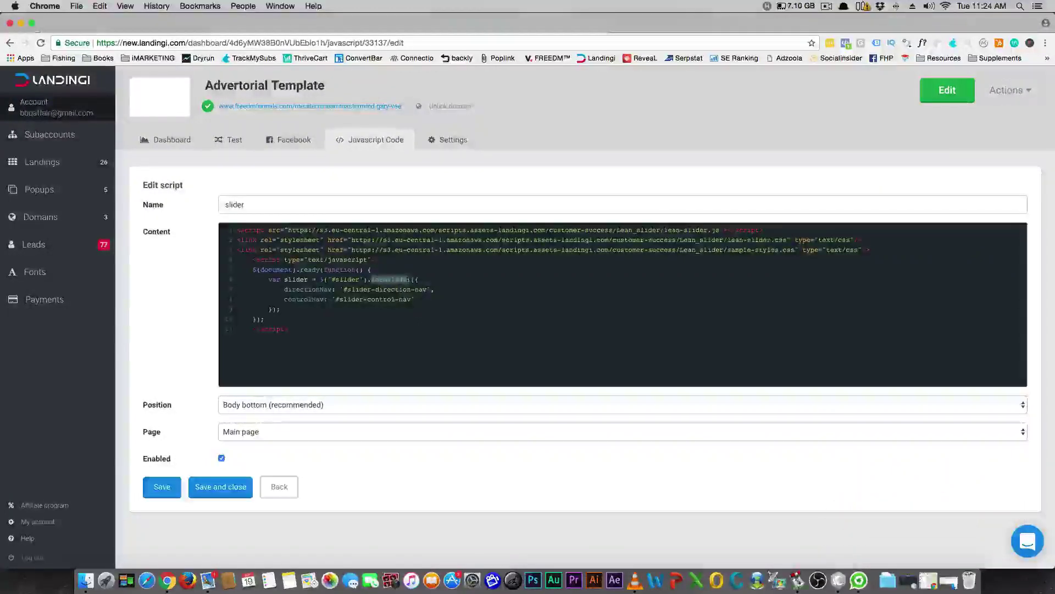
click(356, 330)
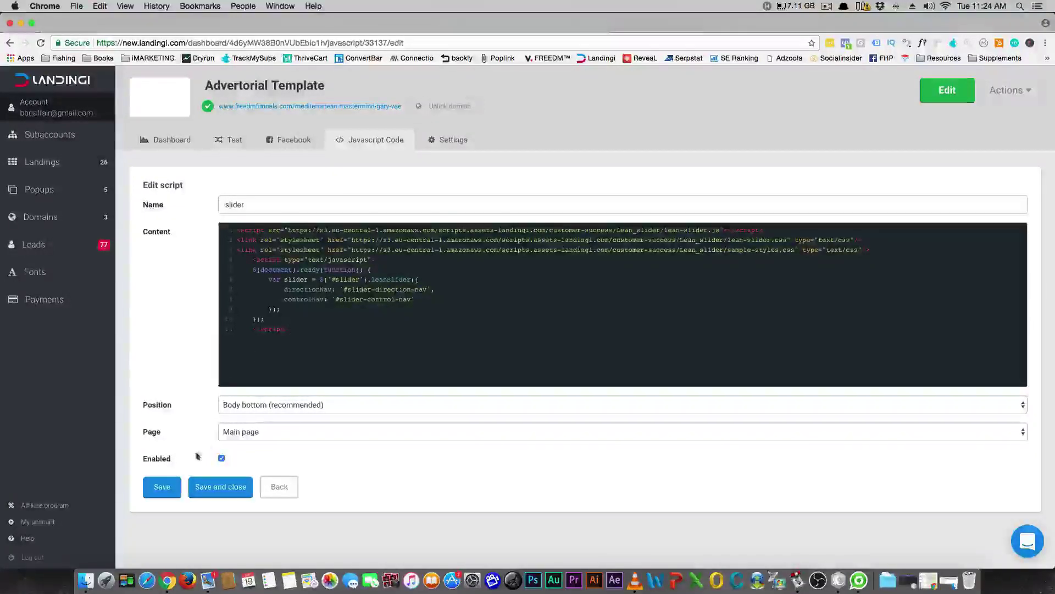
click(372, 140)
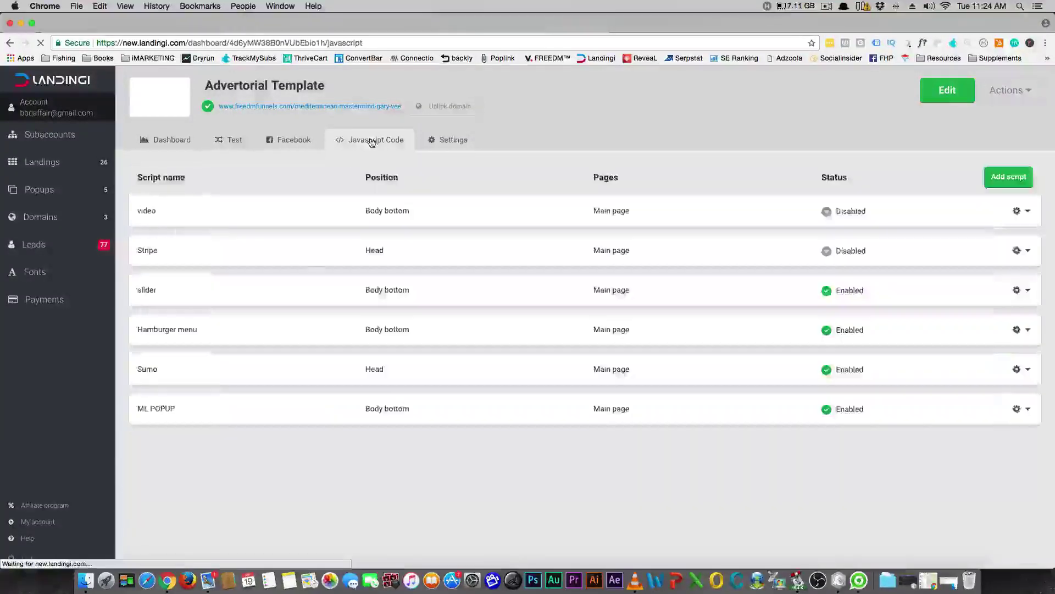
- Inspect the code of the Hamburger menu script and the ML POPUP script, and return to the script list
click(1024, 330)
click(987, 351)
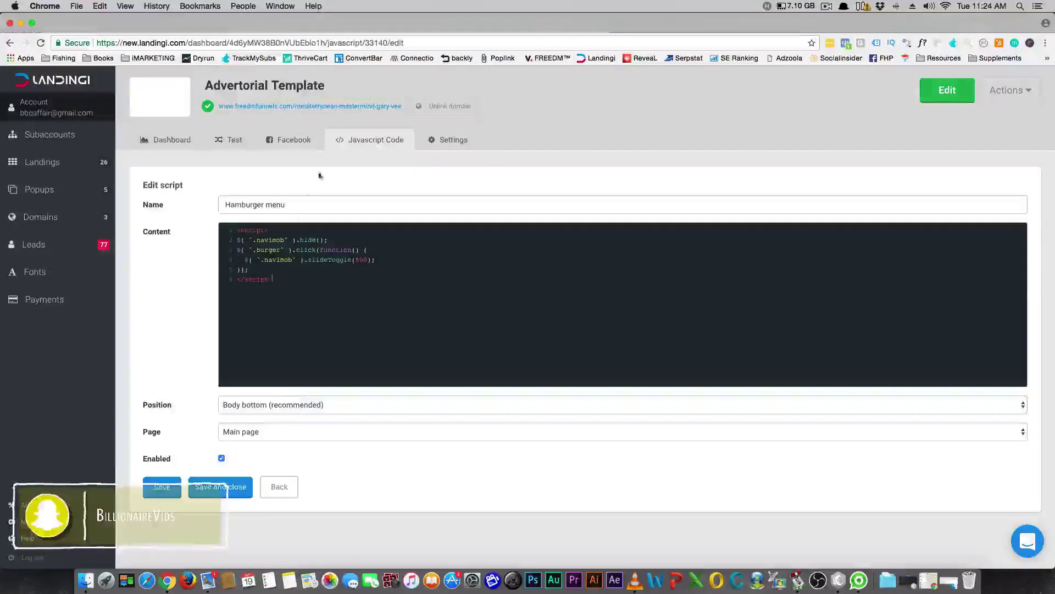
click(375, 141)
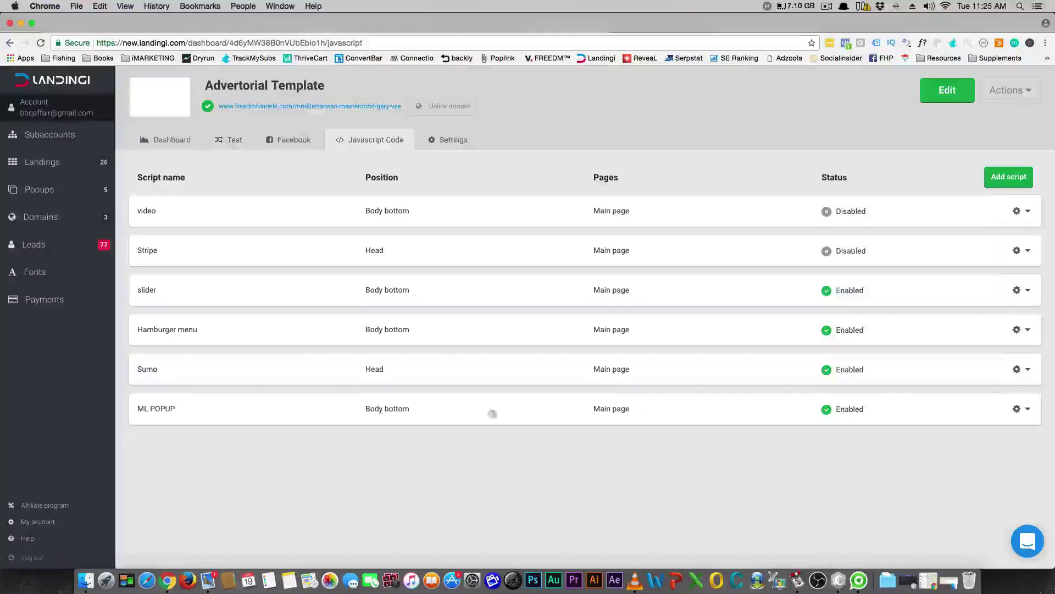
click(1027, 410)
click(982, 427)
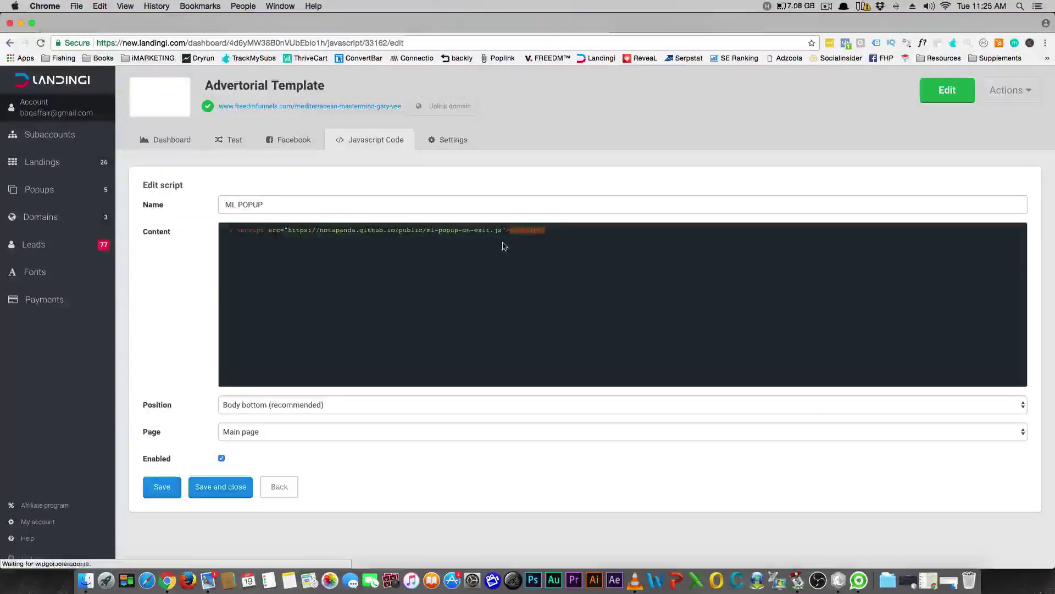
click(365, 146)
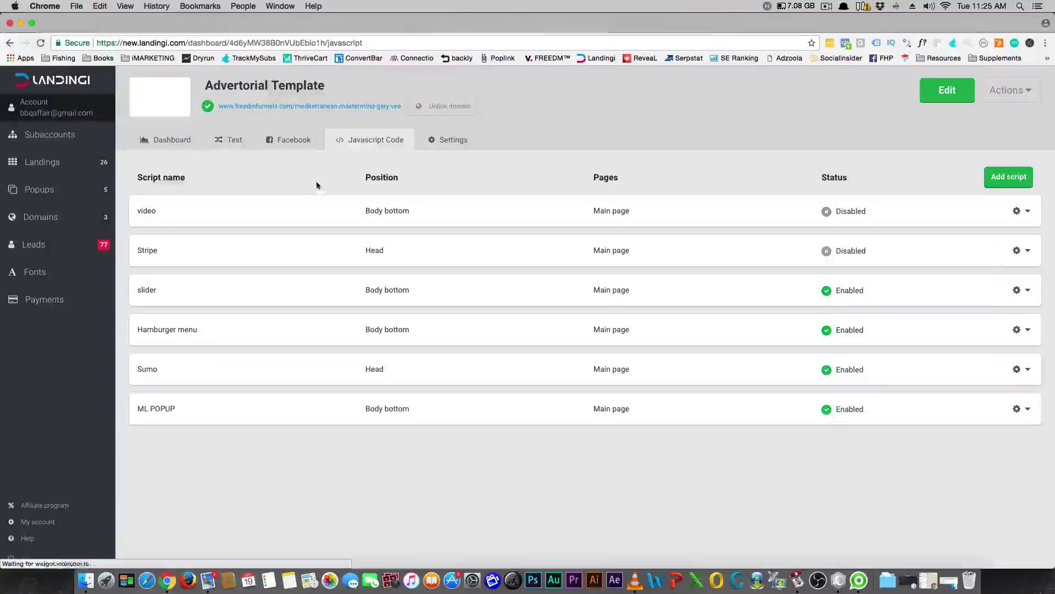
- Open the Advertorial Template in the page editor, review the slider block's custom HTML in an enlarged code box, and save and close it
click(959, 100)
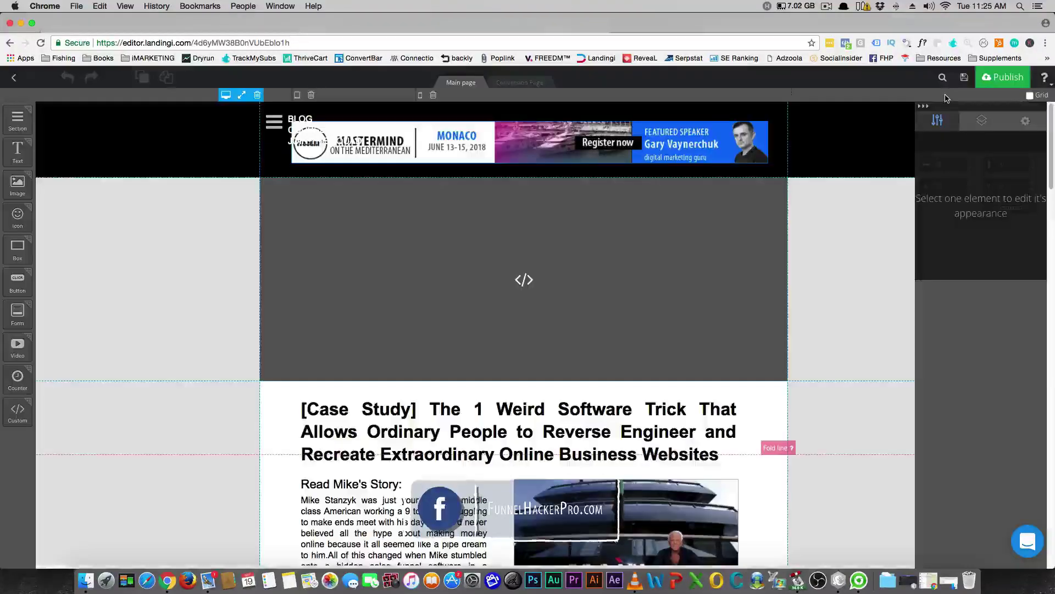
click(833, 290)
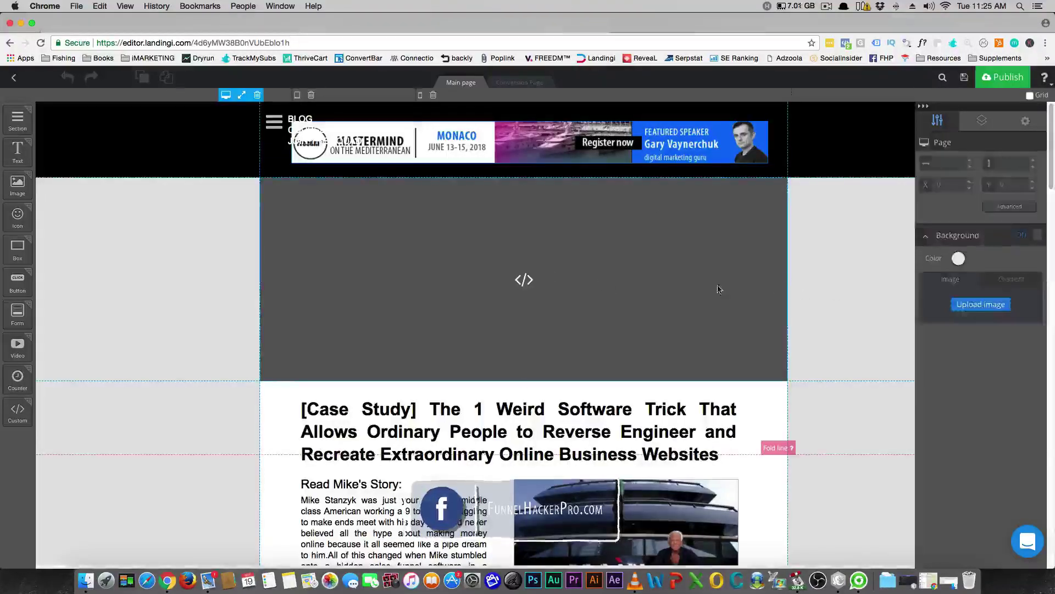
click(718, 289)
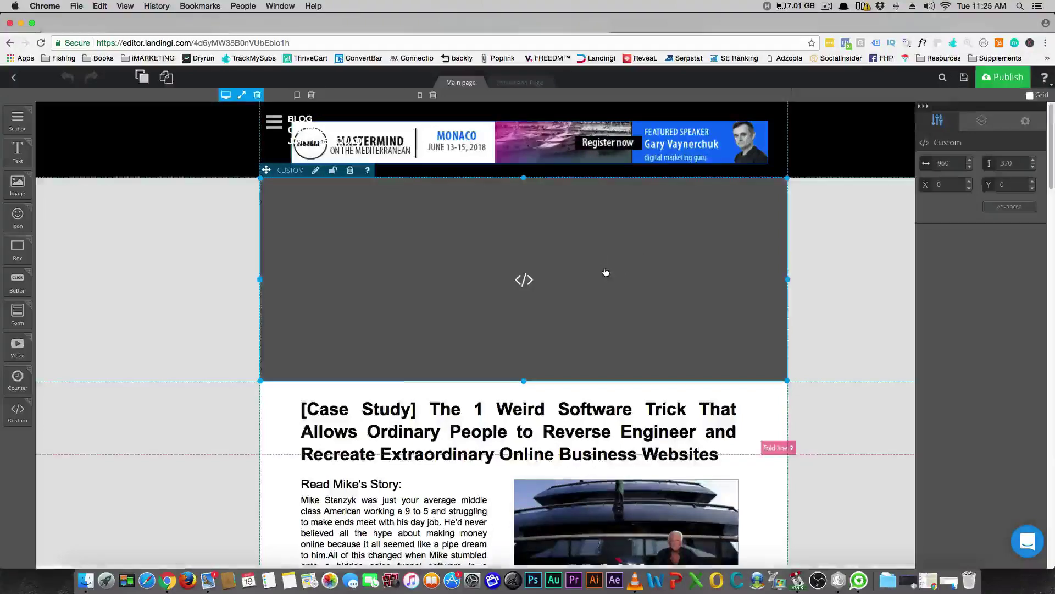
double_click(606, 272)
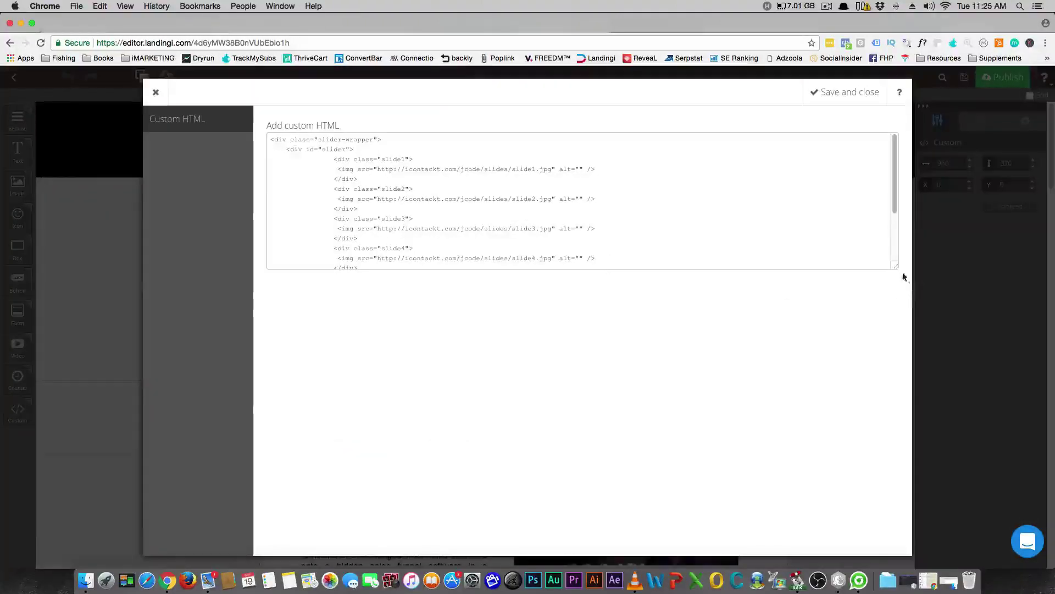
drag(894, 265, 897, 405)
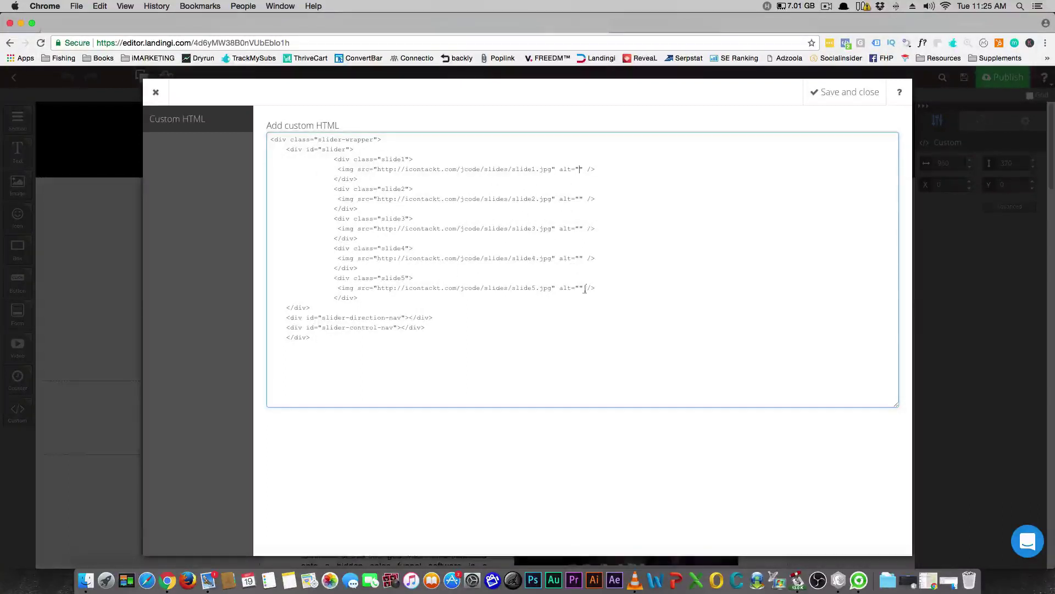
click(814, 93)
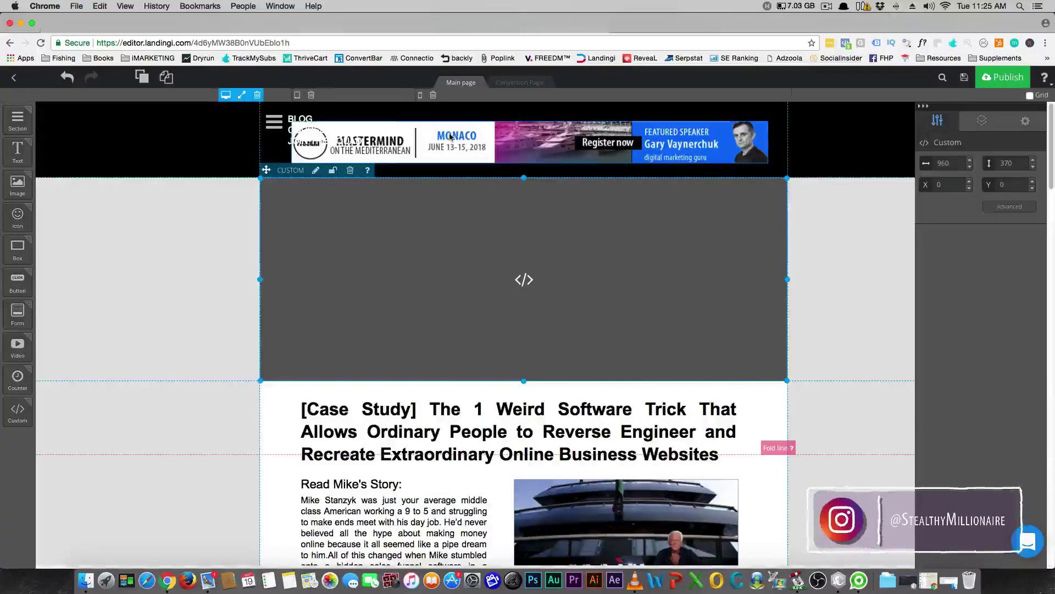
- Set the Mastermind header banner's on-click action to Show popup with the BEACH THEME popup
click(505, 161)
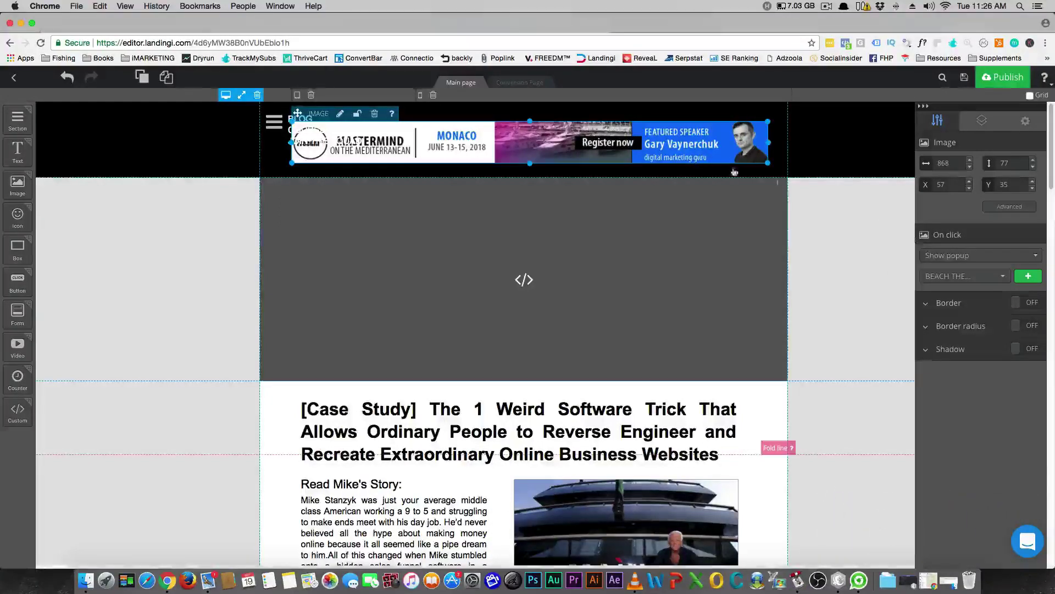
click(969, 255)
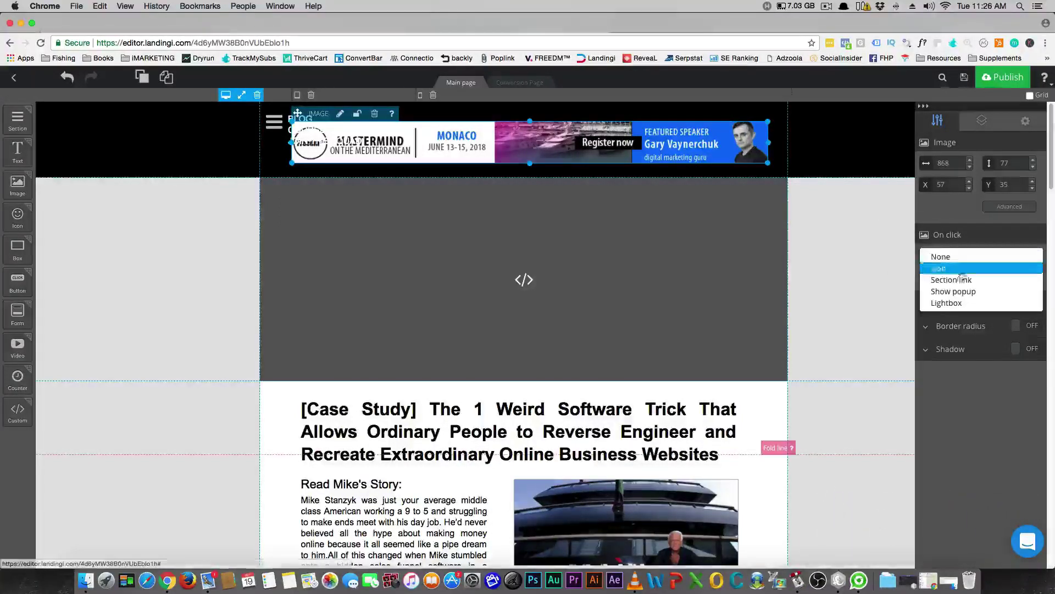
key(Escape)
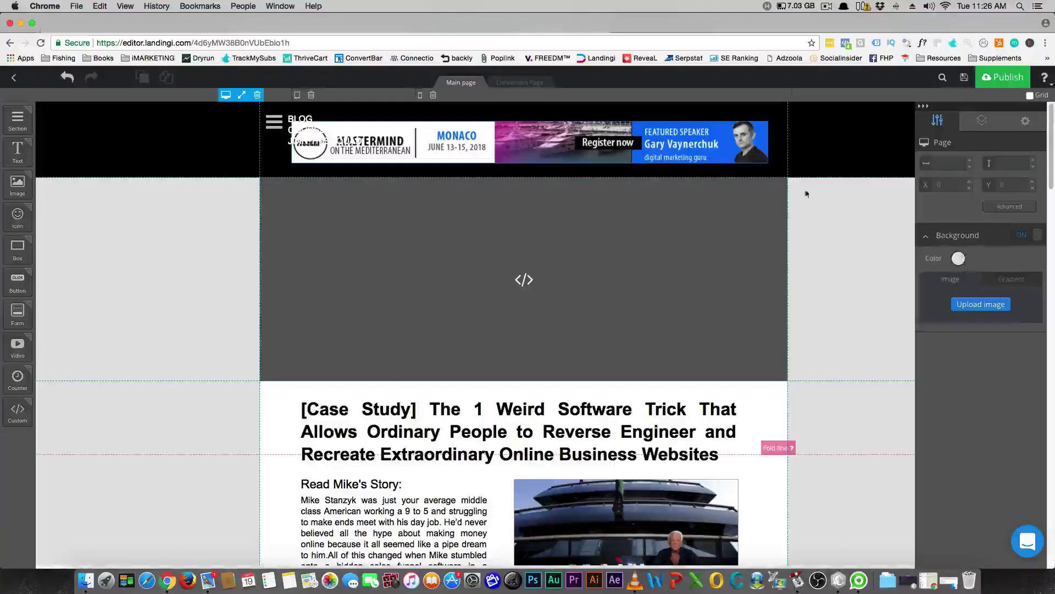
click(703, 155)
click(953, 292)
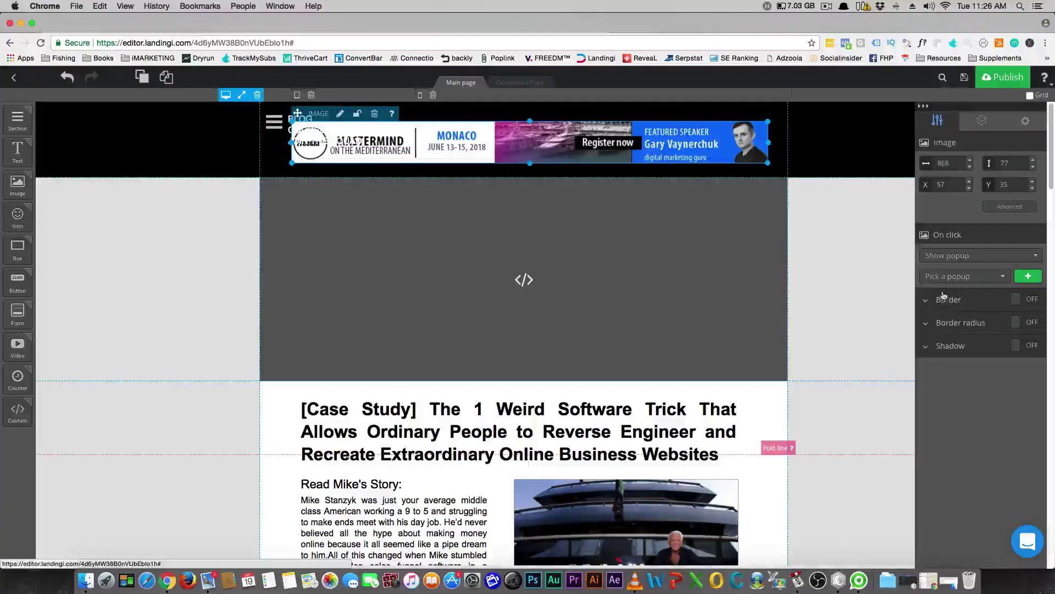
click(969, 282)
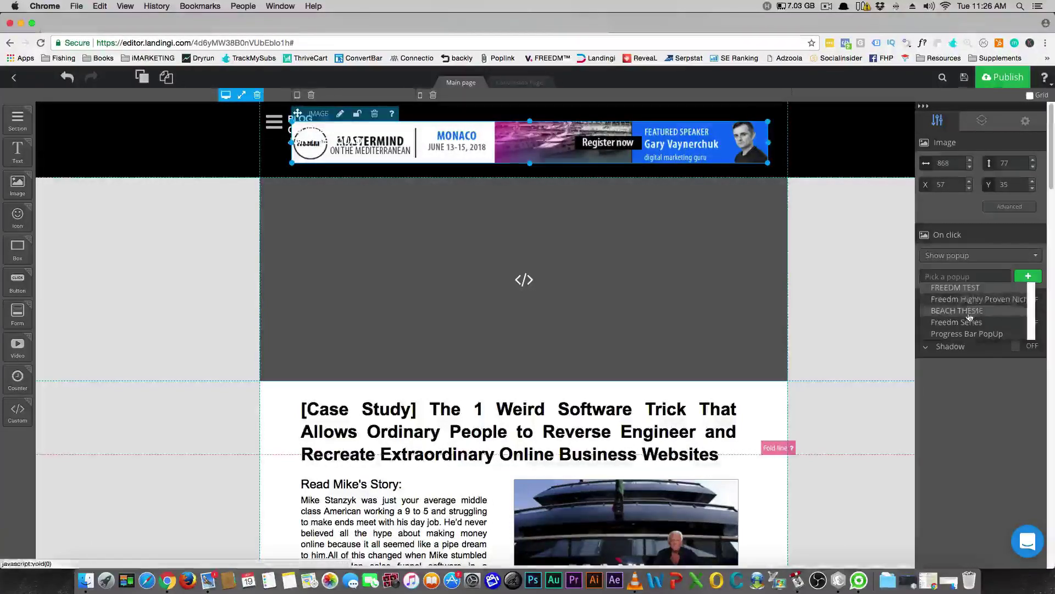
click(945, 309)
click(867, 278)
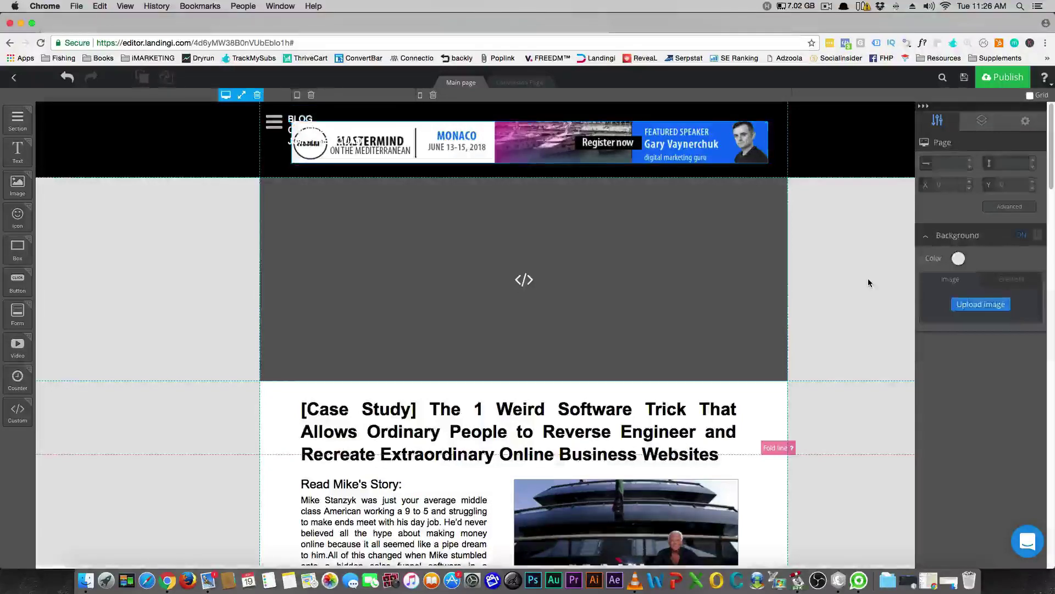
- Select the header's hamburger icon, browse the icon library for it, and close the library without saving
scroll(856, 276, down, 1)
scroll(855, 280, down, 5)
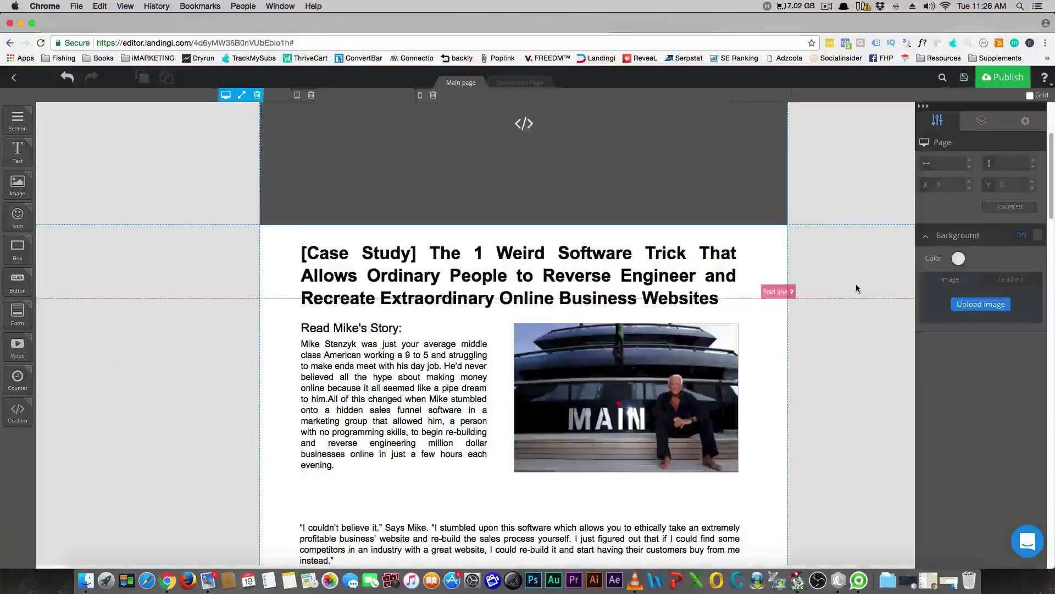
scroll(856, 281, down, 1)
scroll(857, 285, up, 6)
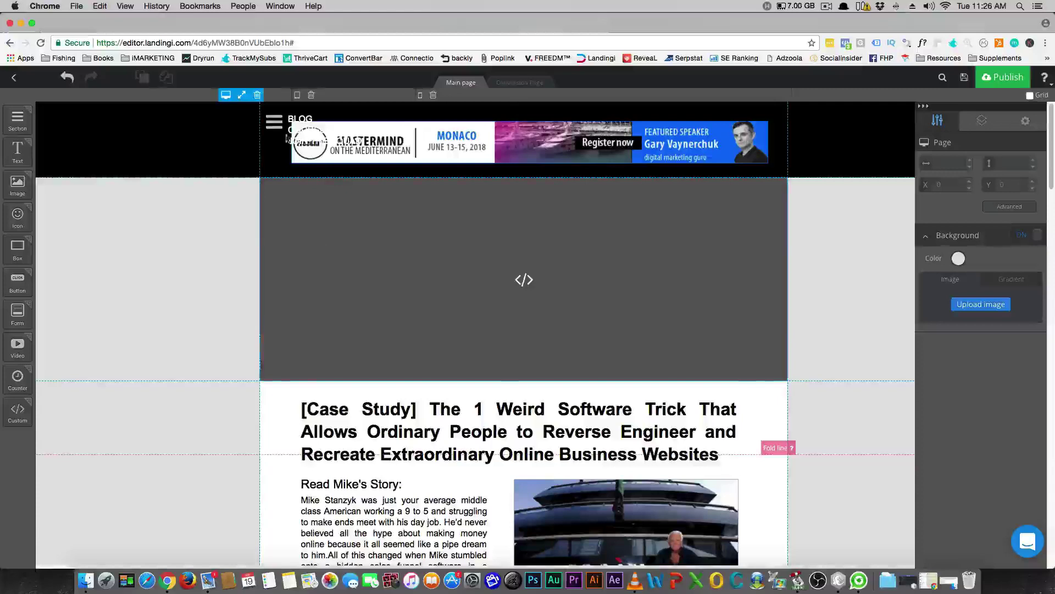
click(275, 127)
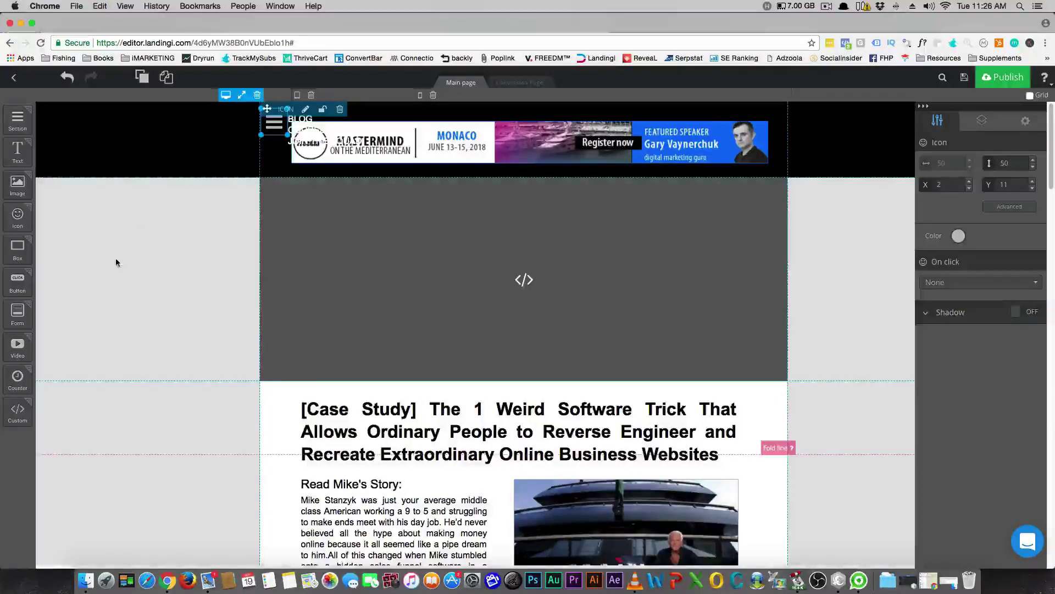
drag(14, 220, 134, 298)
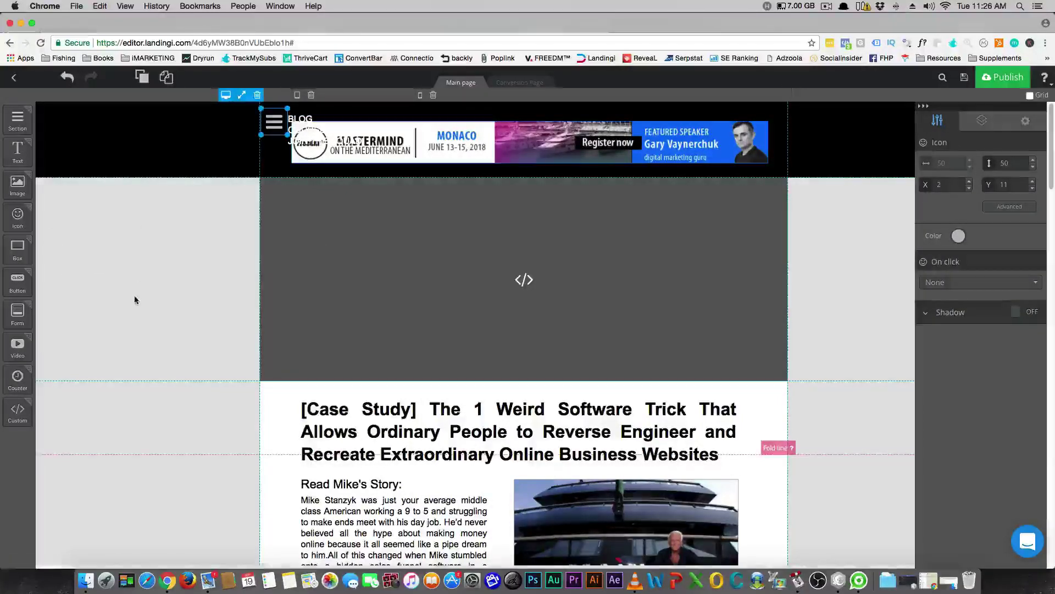
double_click(269, 126)
scroll(440, 283, down, 20)
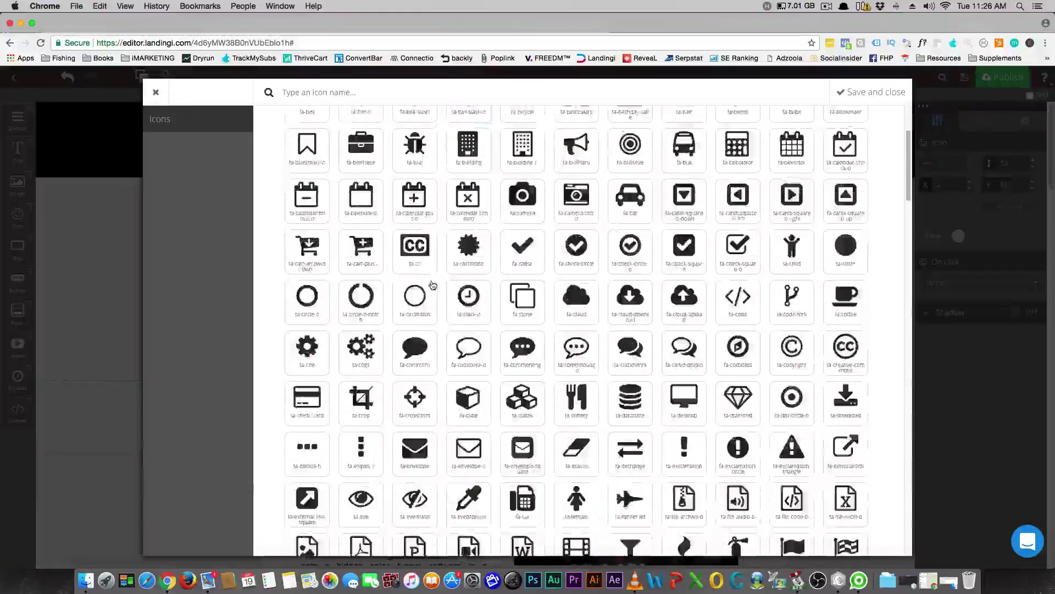
scroll(420, 291, down, 15)
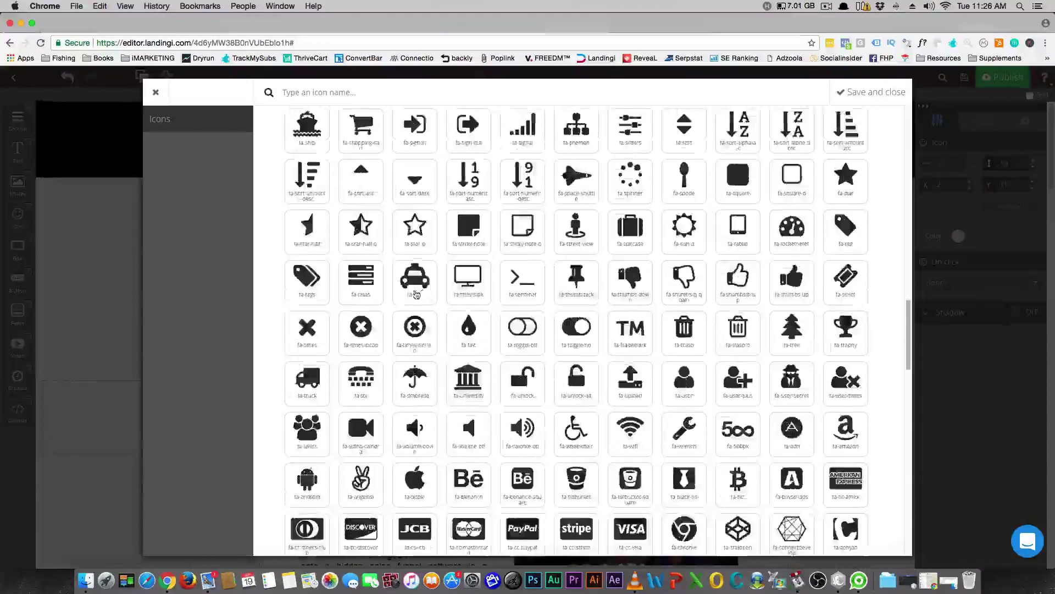
scroll(414, 294, up, 13)
scroll(413, 294, up, 7)
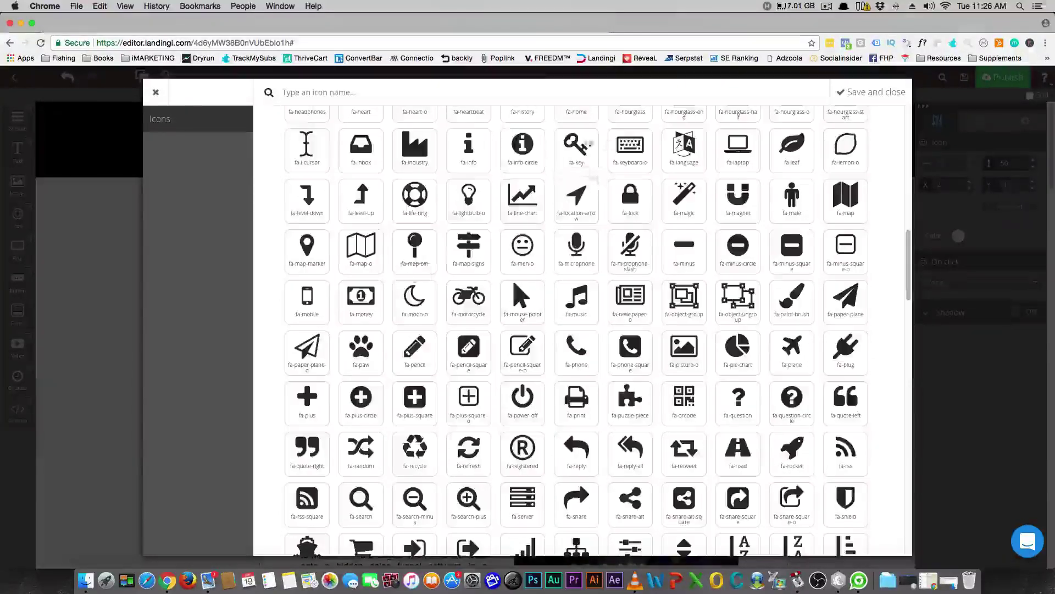
click(156, 93)
click(170, 273)
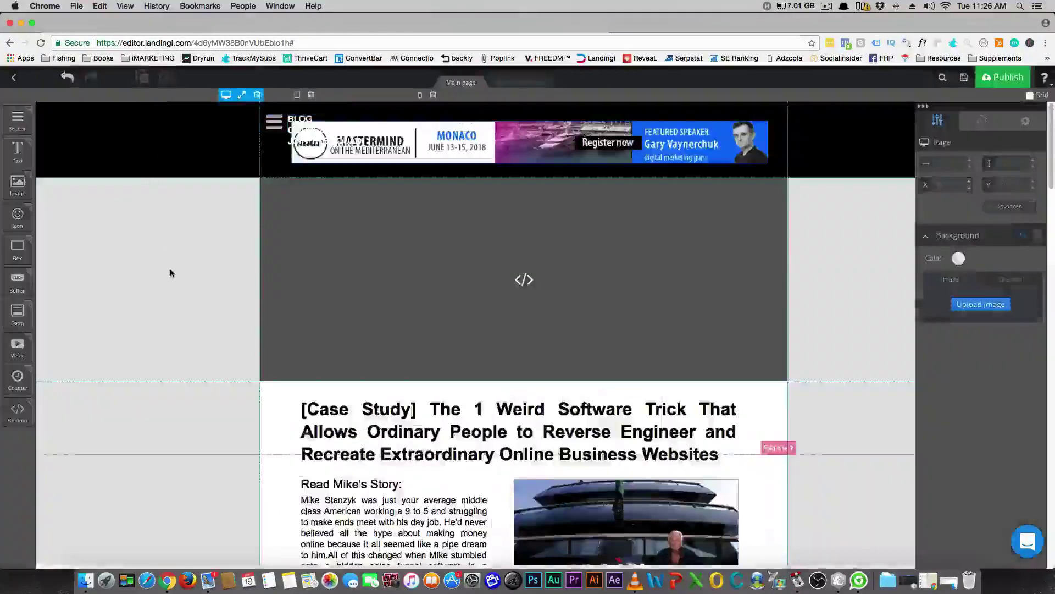
- Show the advanced properties of the hamburger icon and the header menu text, and examine the class assigned to each
click(275, 131)
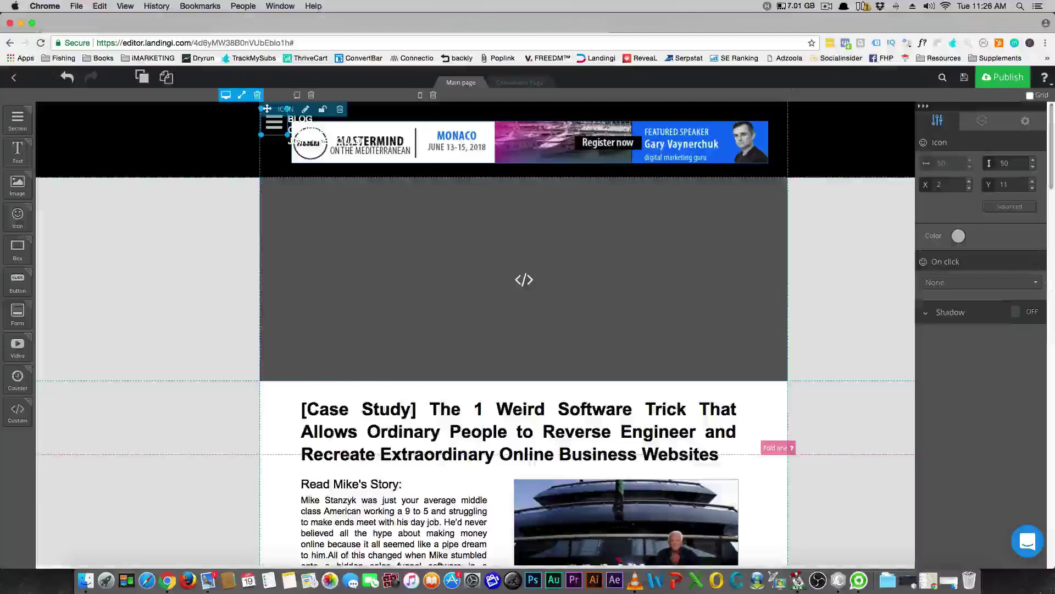
click(1017, 209)
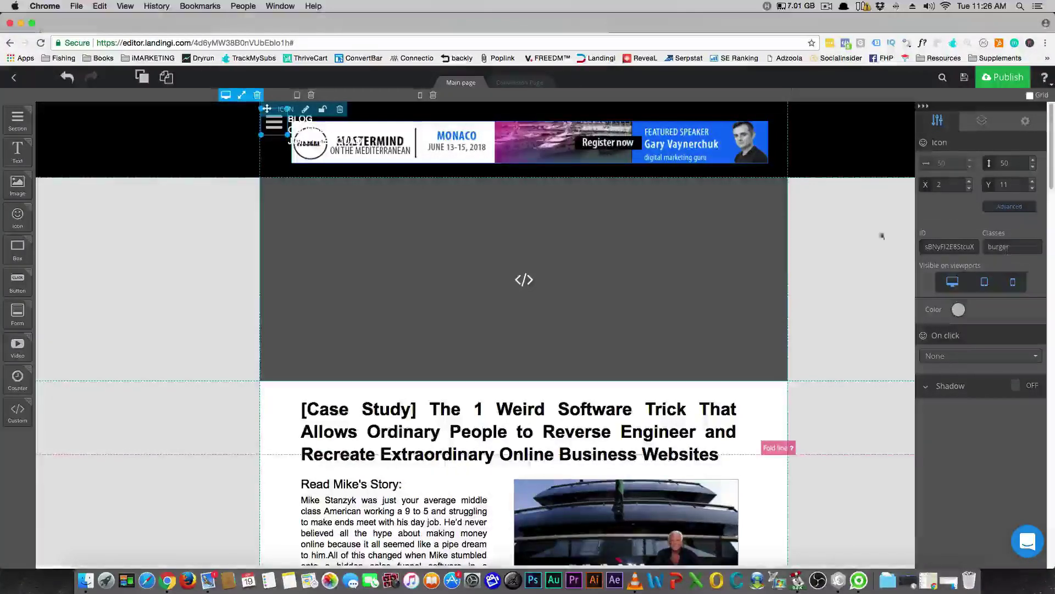
click(306, 132)
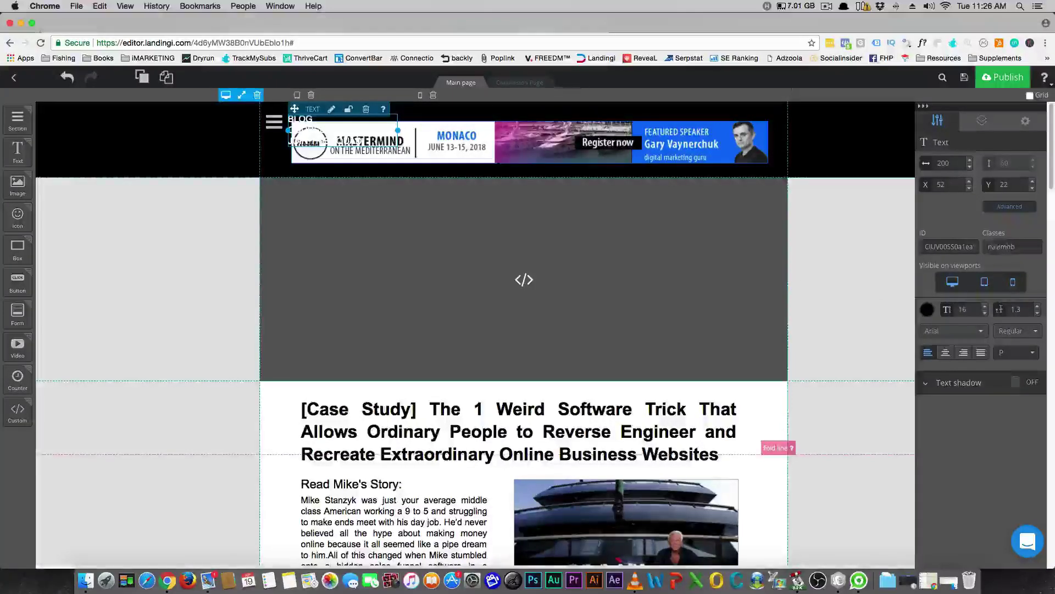
double_click(1001, 246)
click(1020, 248)
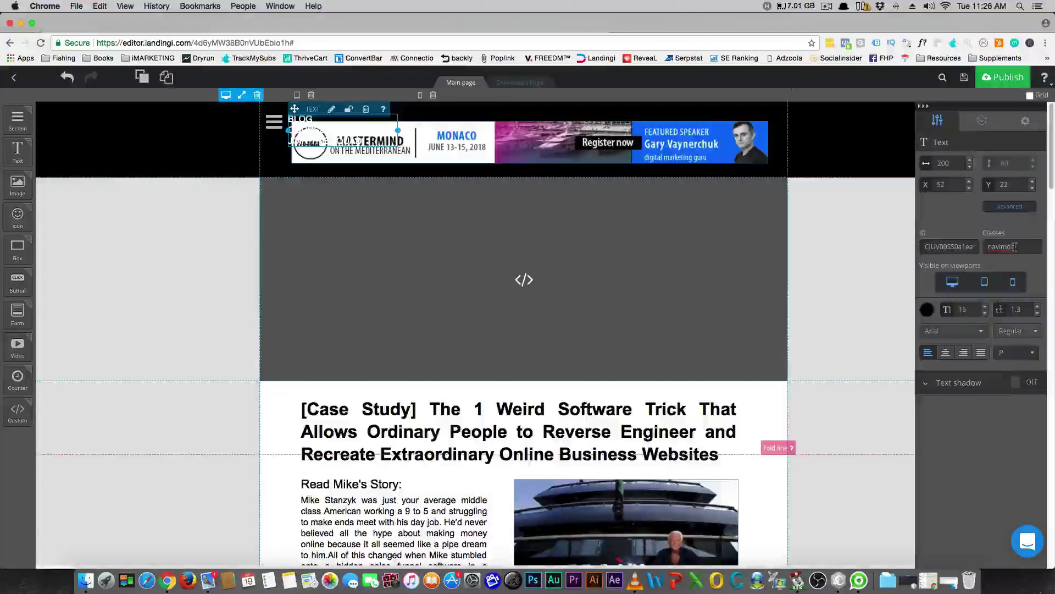
click(842, 256)
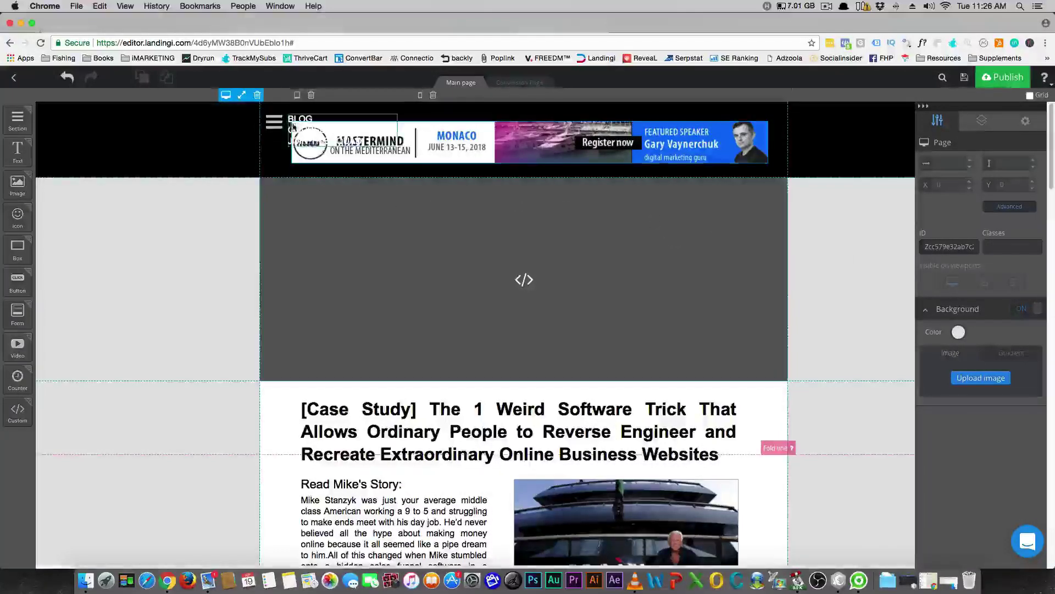
- Recheck the header menu text beside the hamburger icon in its text editing mode and leave it
click(272, 123)
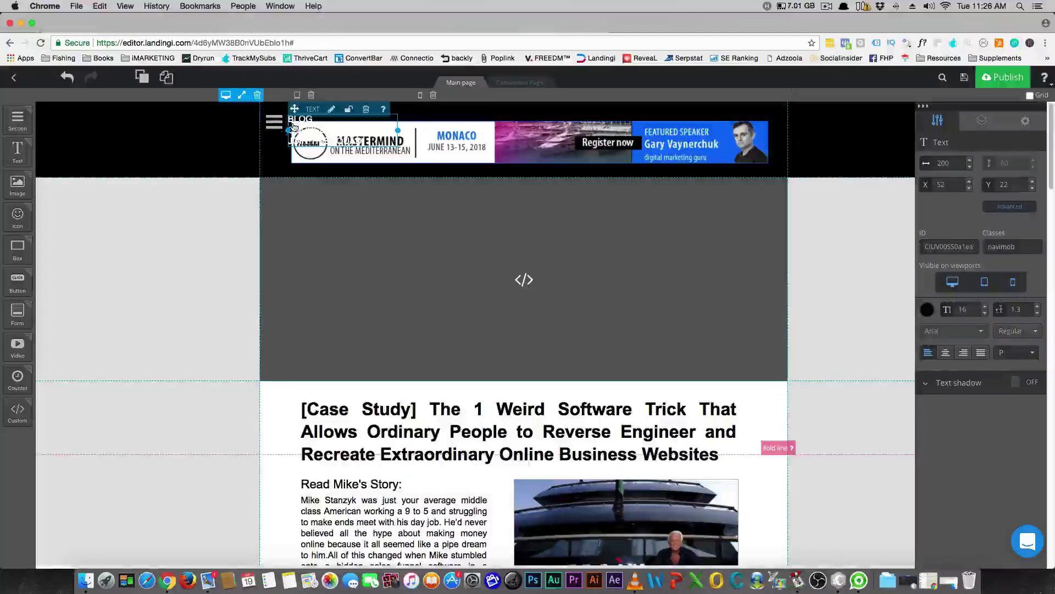
double_click(294, 127)
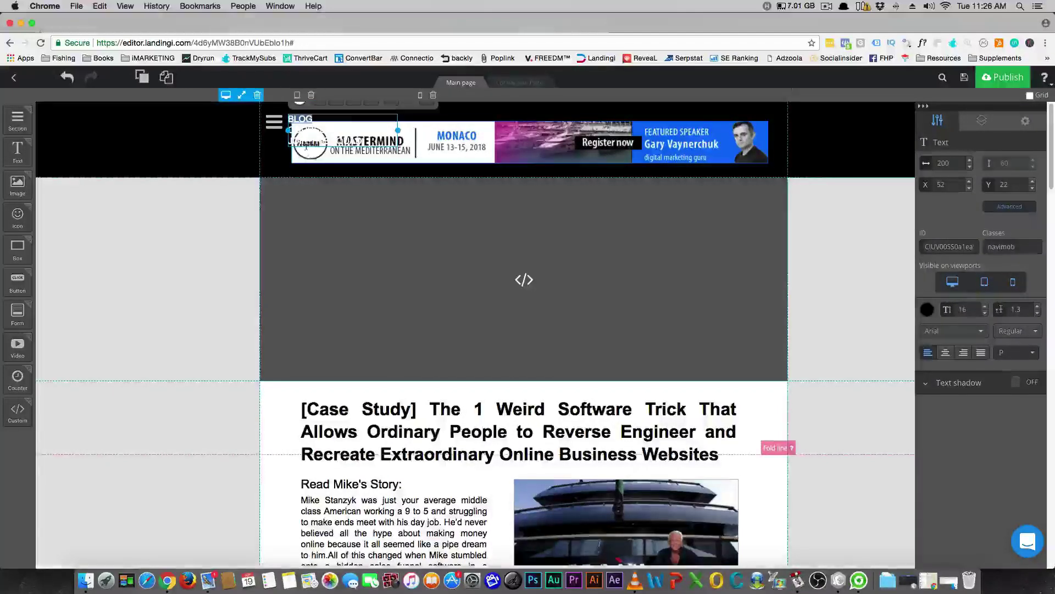
click(178, 220)
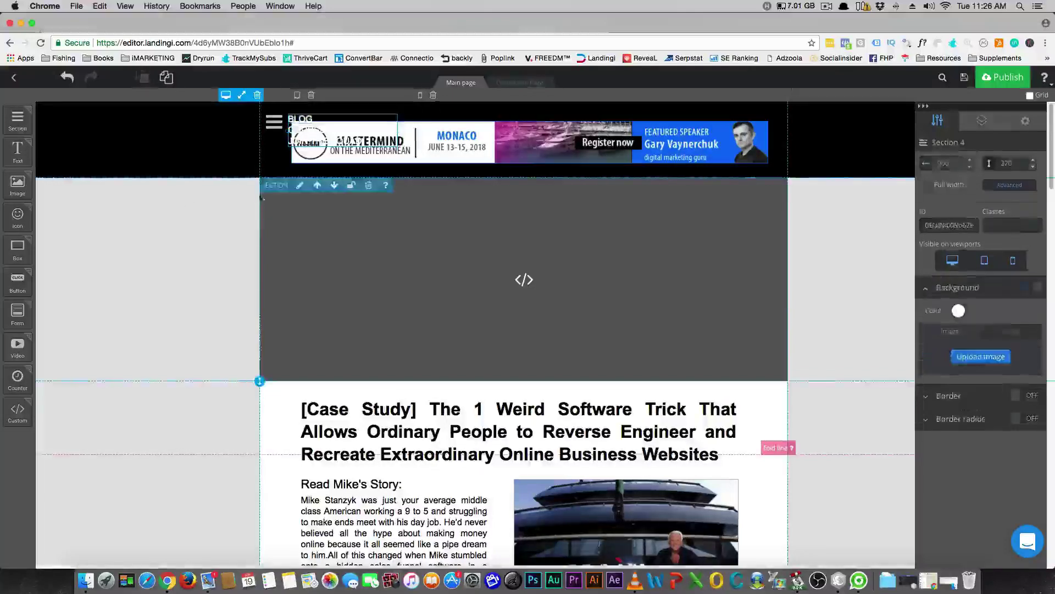
- Examine the case study headline, the story text and the yacht photo beside it as separate page elements
click(220, 213)
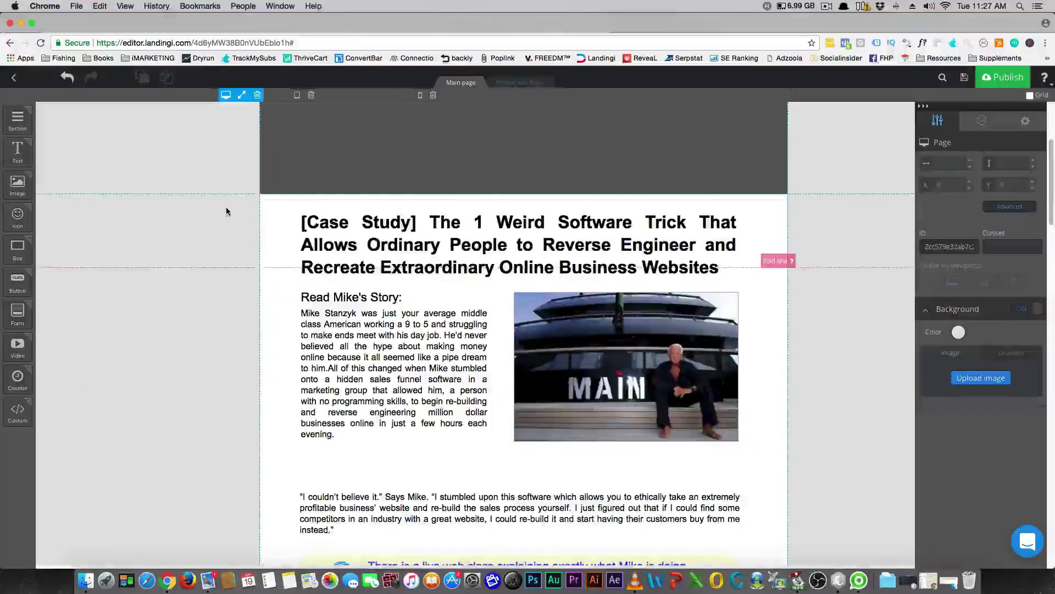
scroll(226, 208, down, 4)
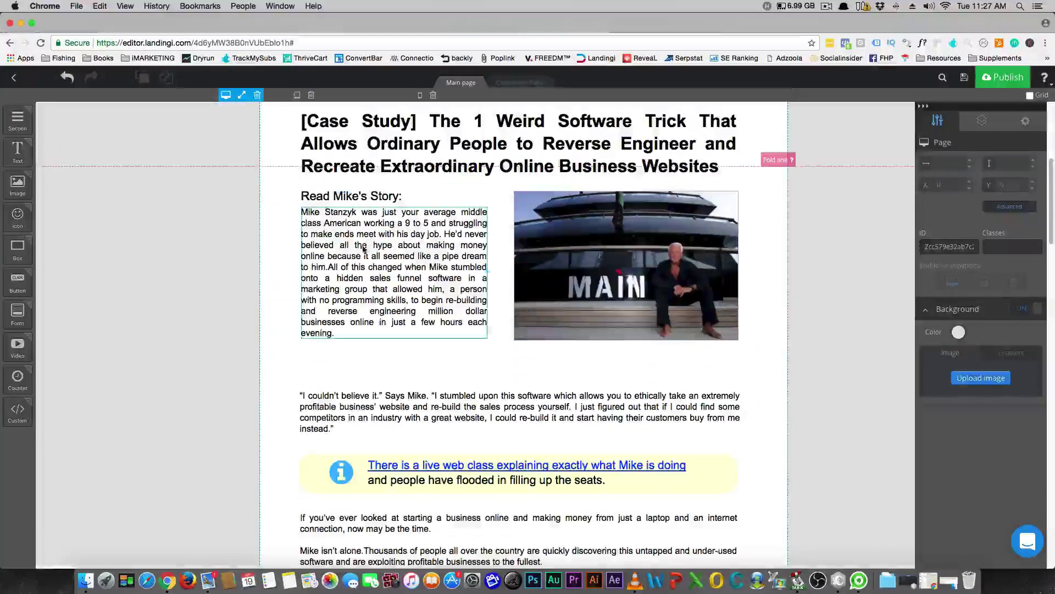
click(363, 249)
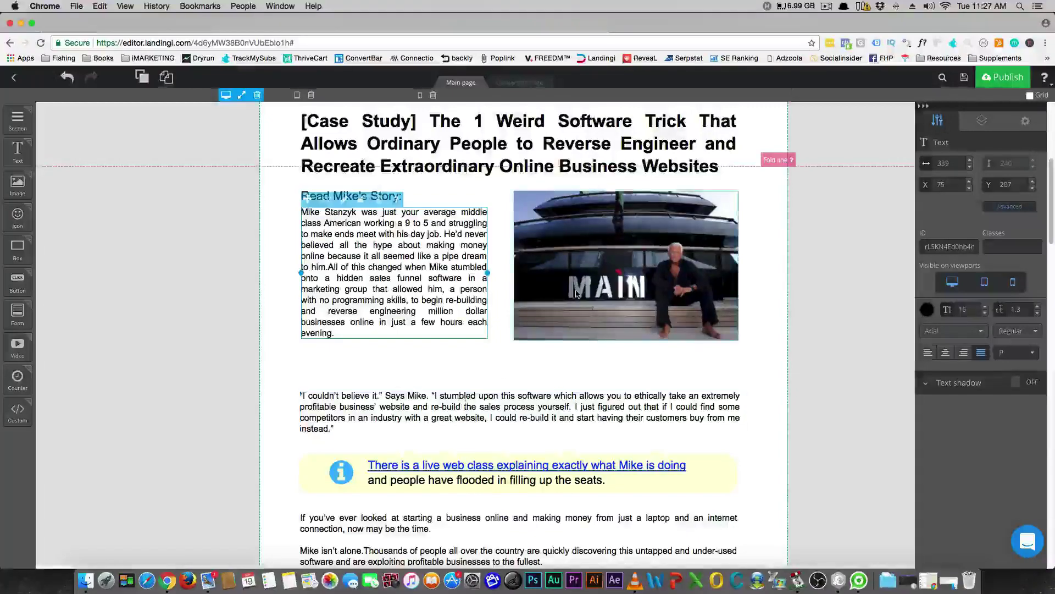
click(520, 217)
scroll(520, 283, up, 2)
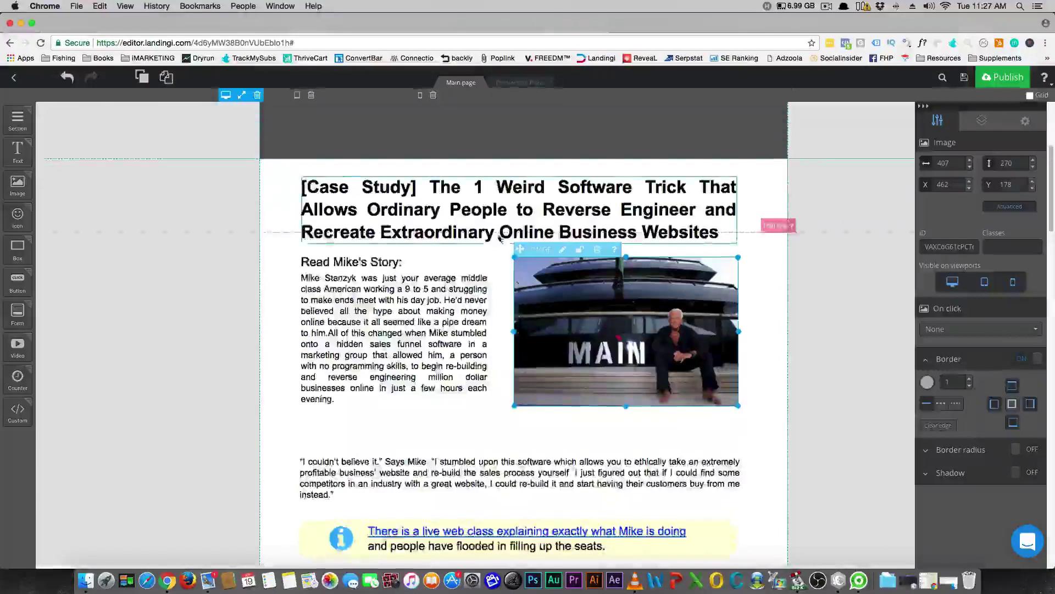
scroll(520, 282, down, 2)
click(451, 171)
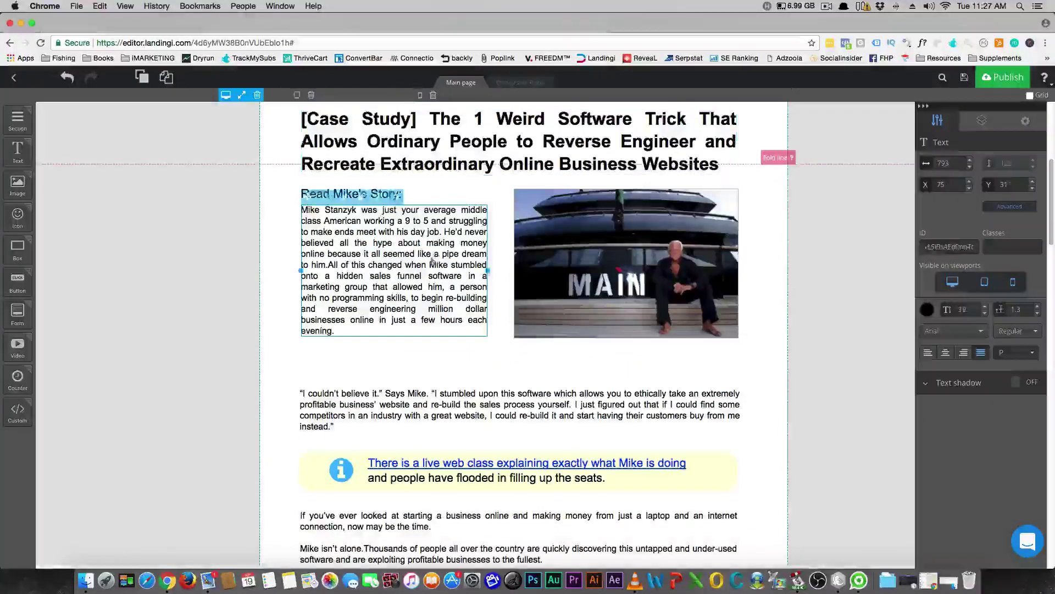
click(527, 231)
scroll(455, 326, down, 2)
- Inspect the quote paragraph below the photo, and the info icon and rounded yellow box of the web class callout
click(456, 326)
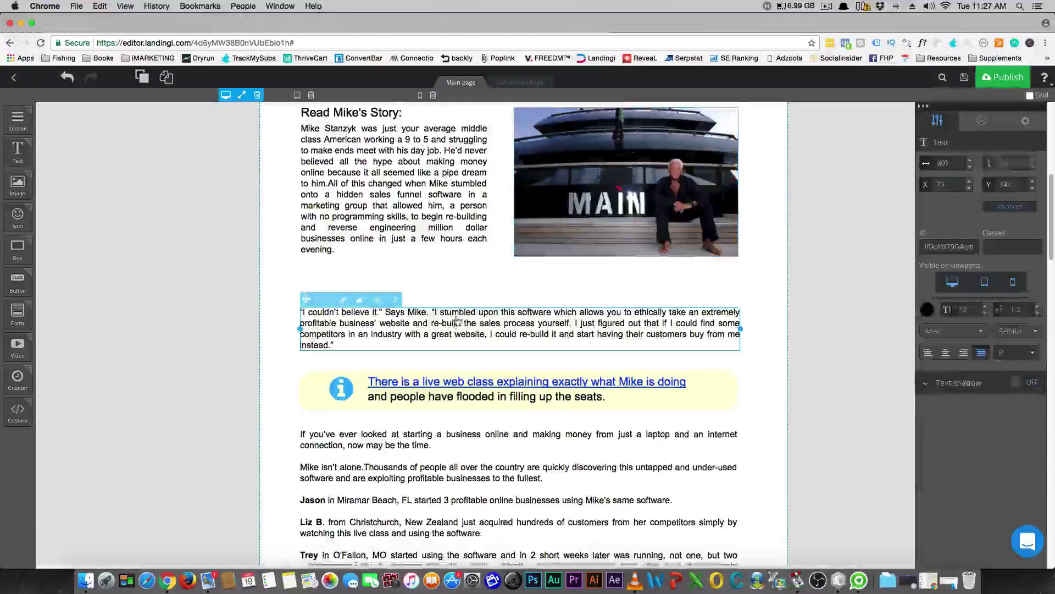
scroll(455, 325, down, 1)
scroll(443, 277, up, 3)
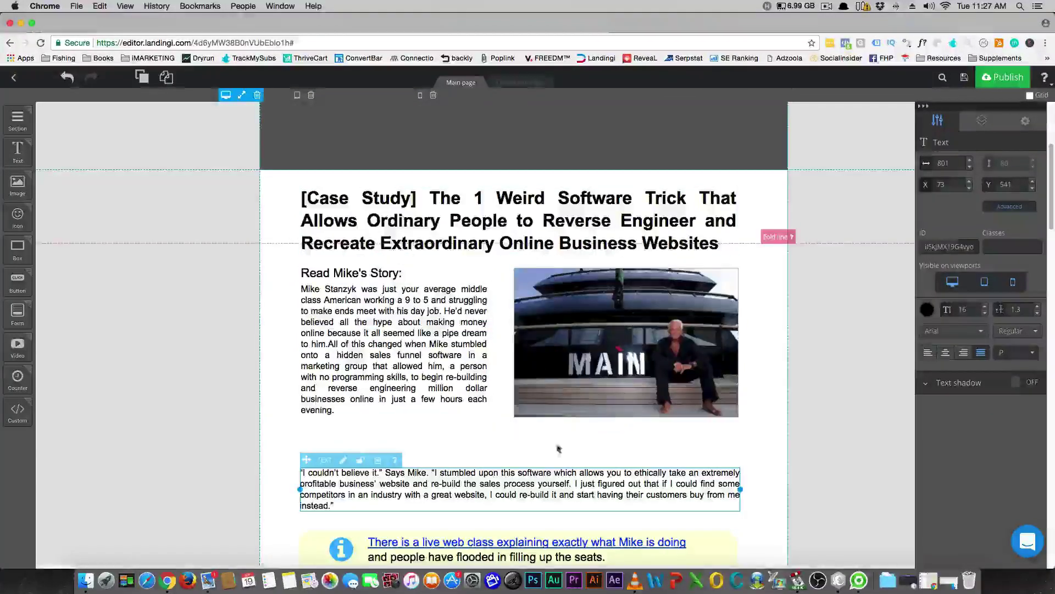
scroll(420, 337, down, 5)
scroll(420, 337, down, 1)
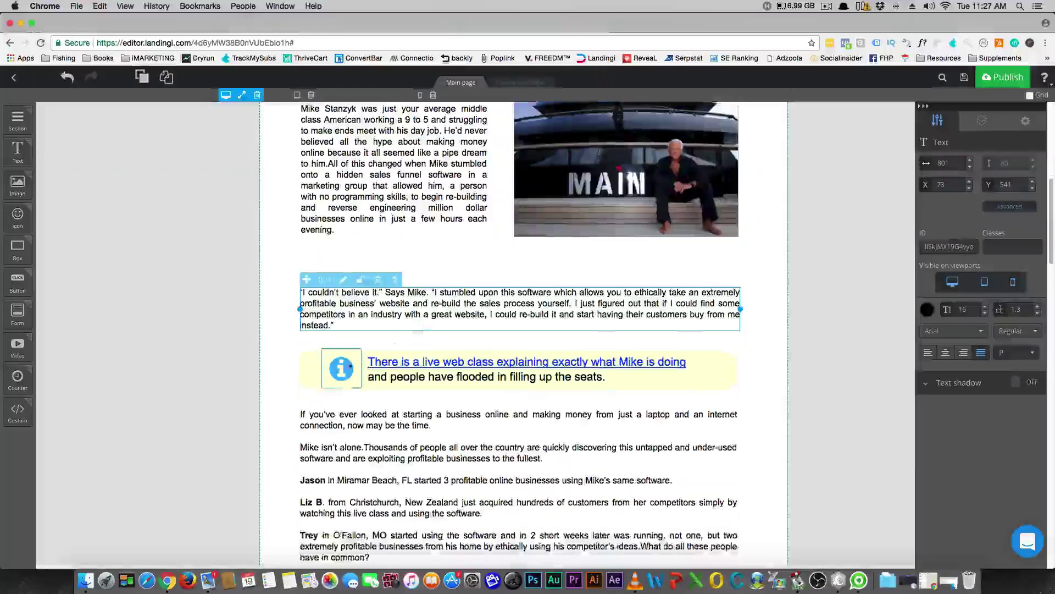
click(312, 372)
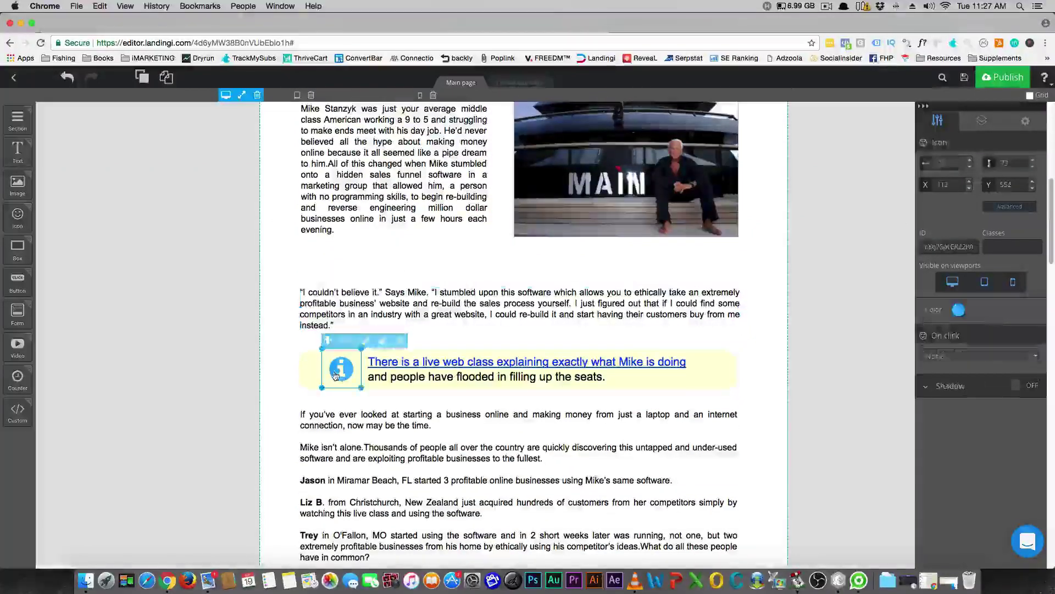
click(316, 372)
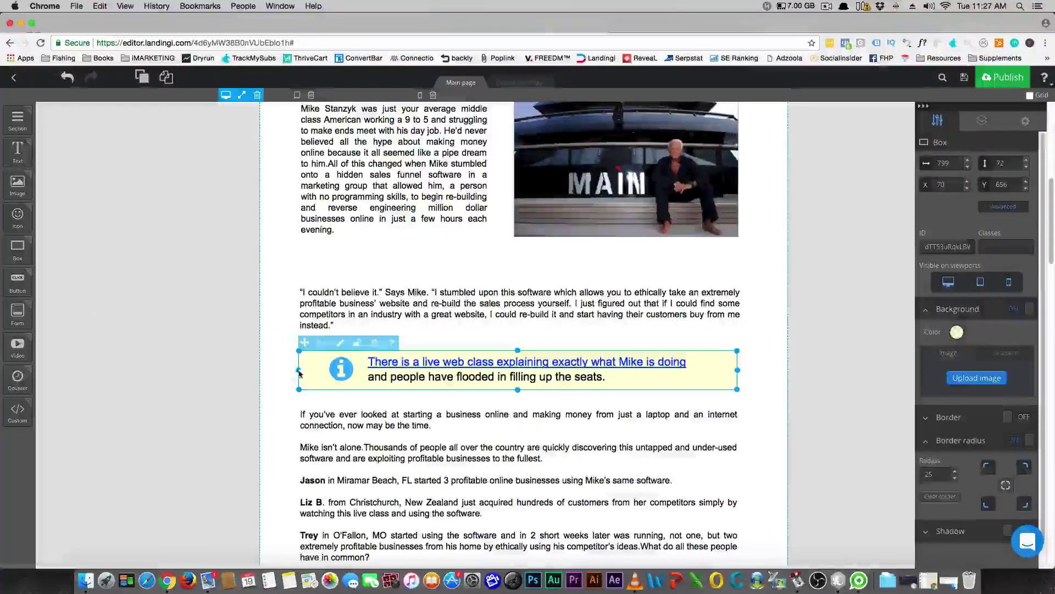
scroll(314, 378, down, 5)
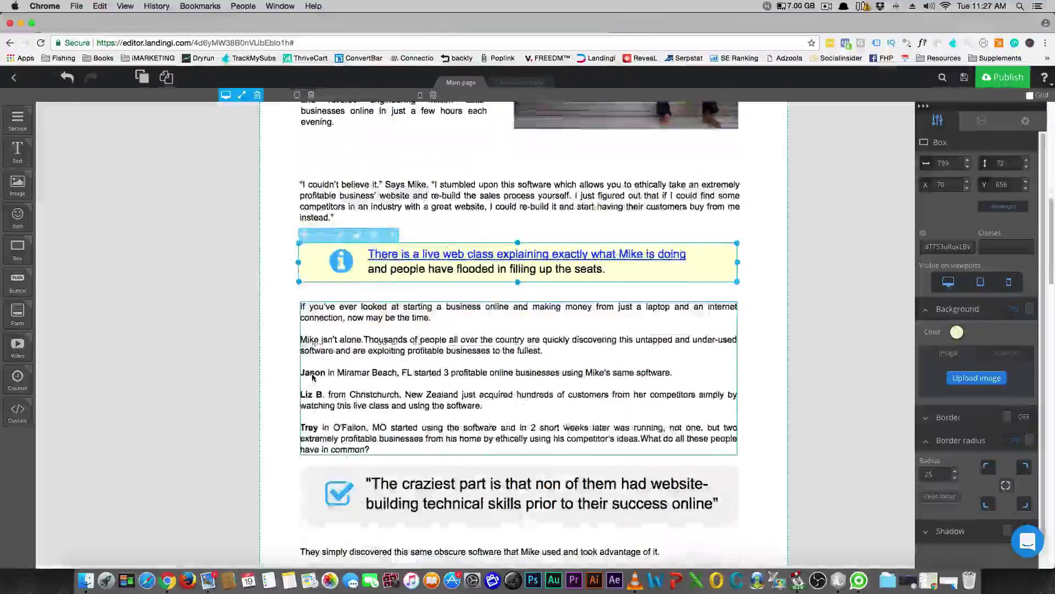
- Select the user success stories text block under the yellow callout and read through it
click(324, 325)
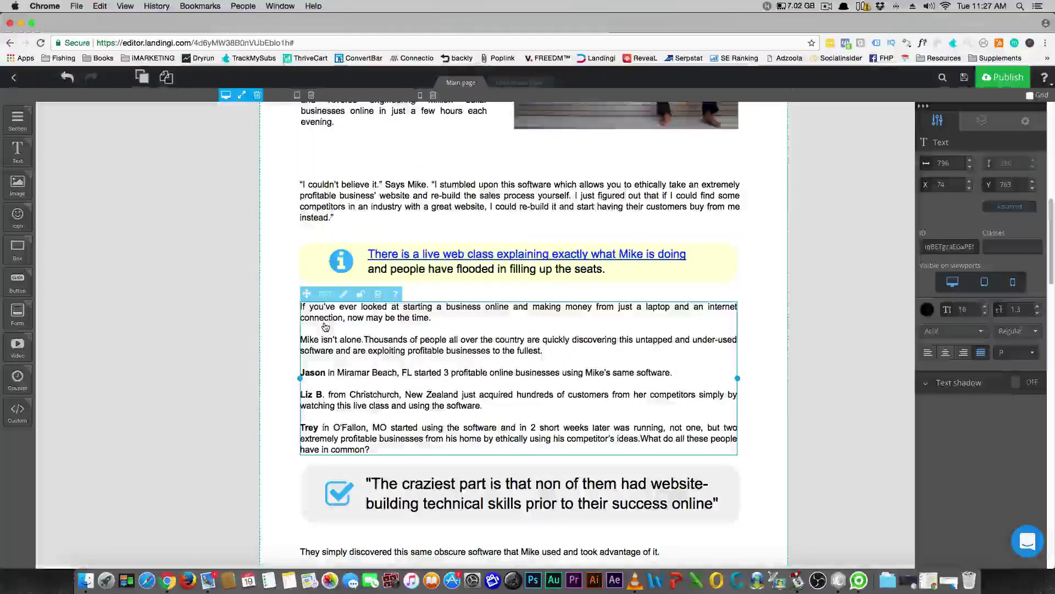
click(262, 329)
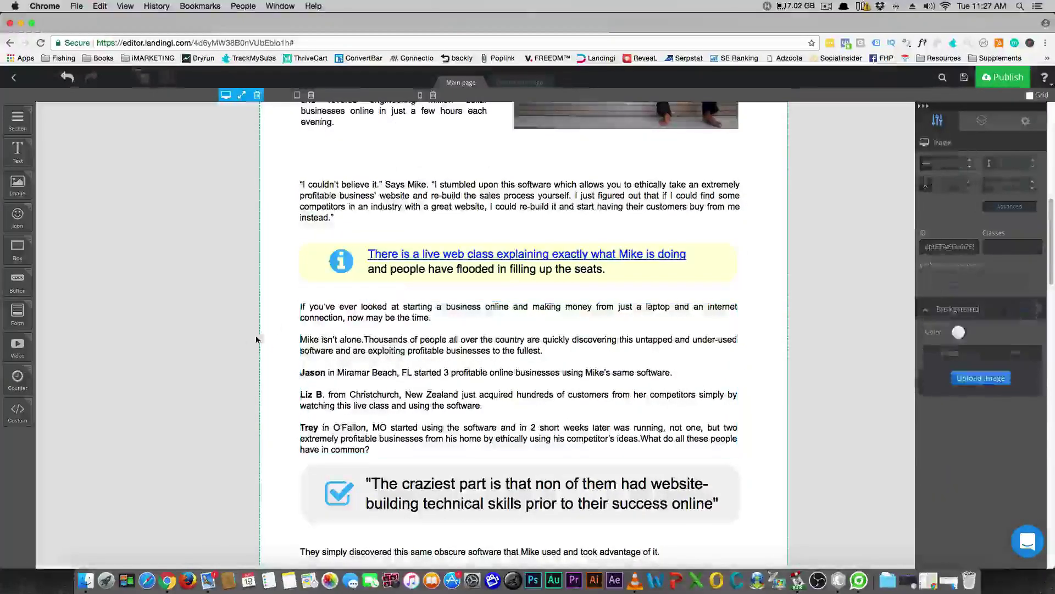
click(407, 352)
scroll(391, 352, down, 1)
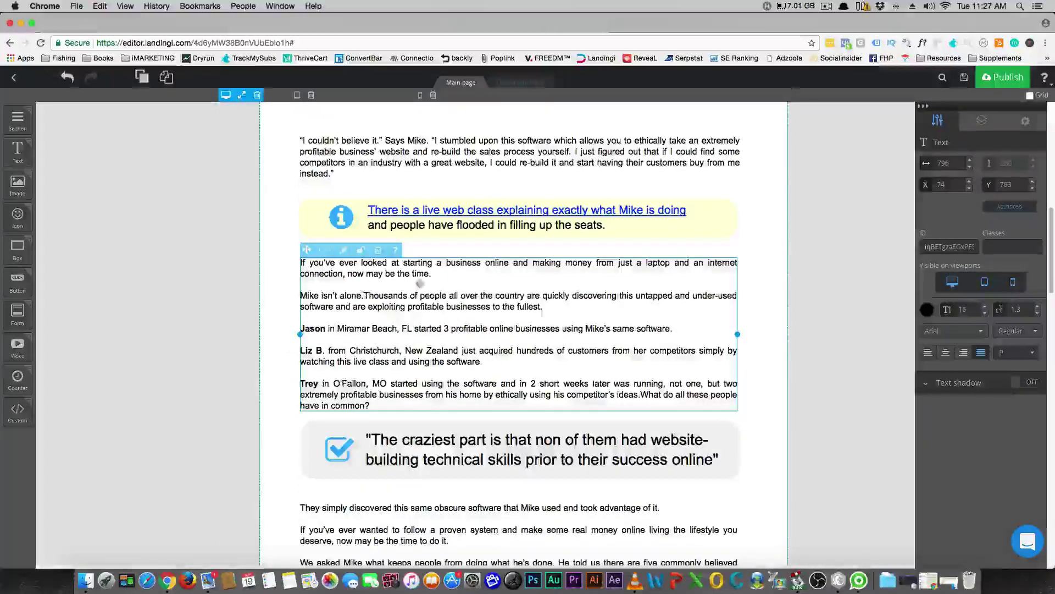
scroll(335, 334, down, 3)
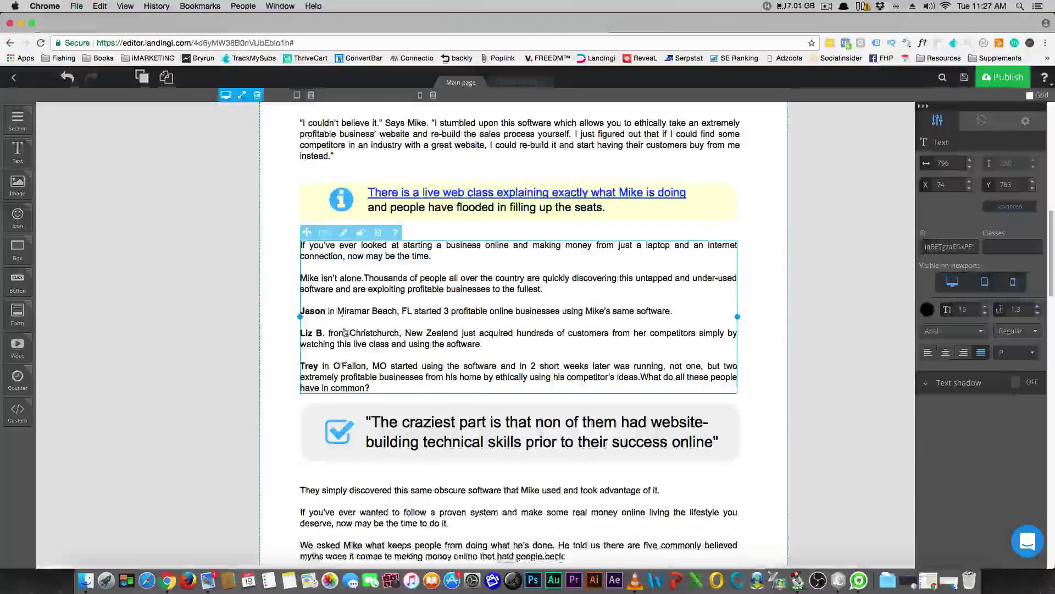
- Inspect the rounded grey box and the checkmark icon behind "The craziest part" quote
click(323, 348)
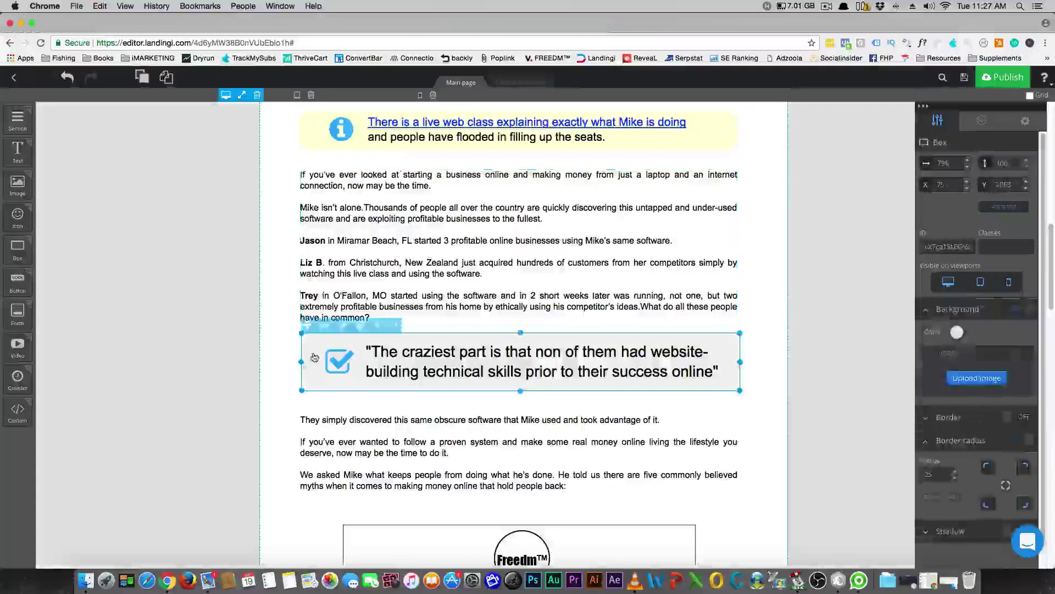
click(341, 372)
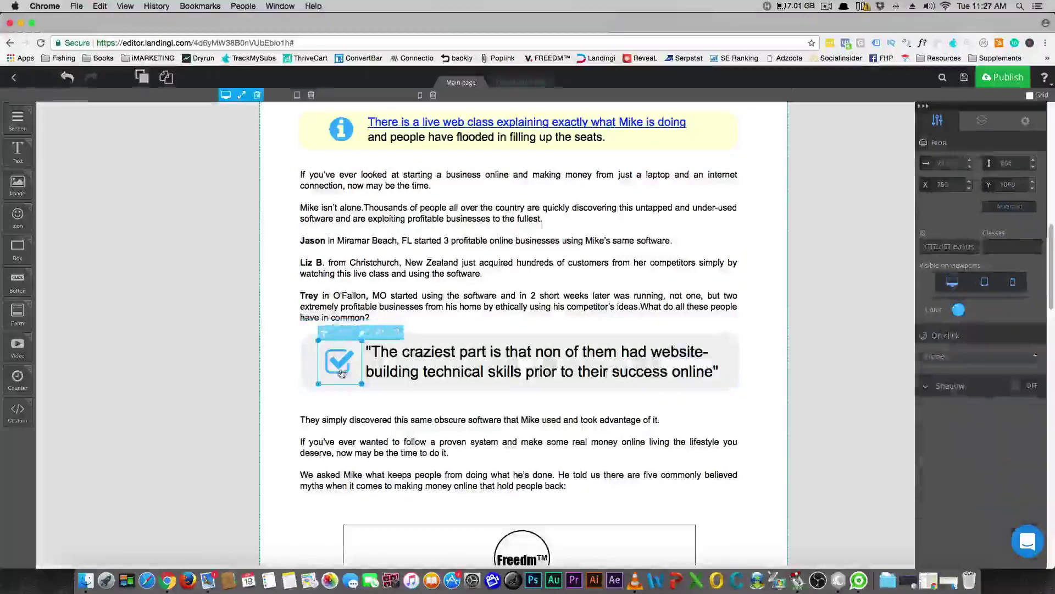
click(291, 364)
scroll(288, 365, down, 5)
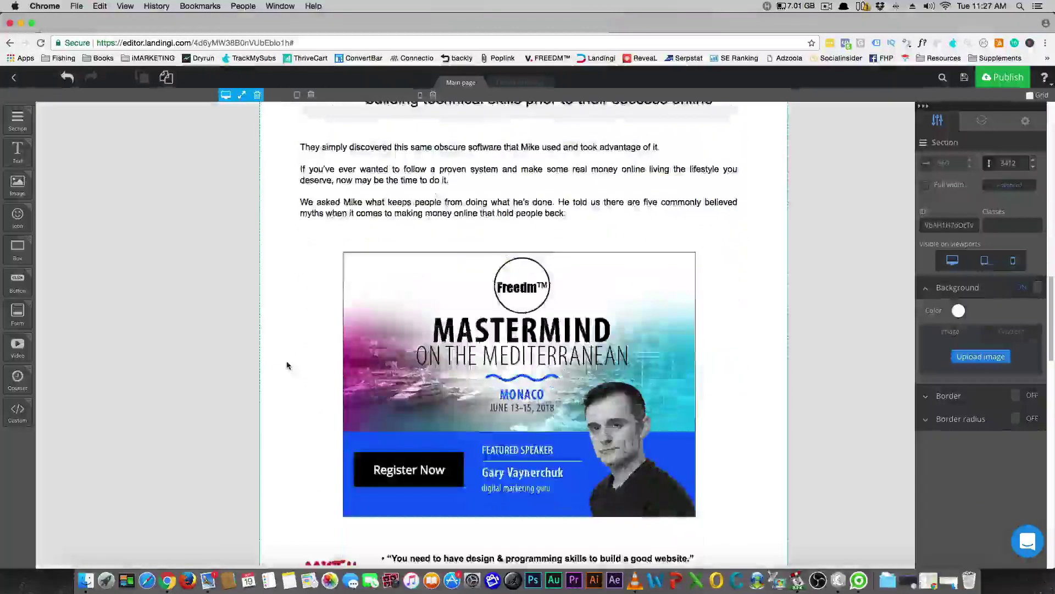
- Examine the Mastermind on the Mediterranean ad image and the Myth images with their text blocks below it
click(411, 352)
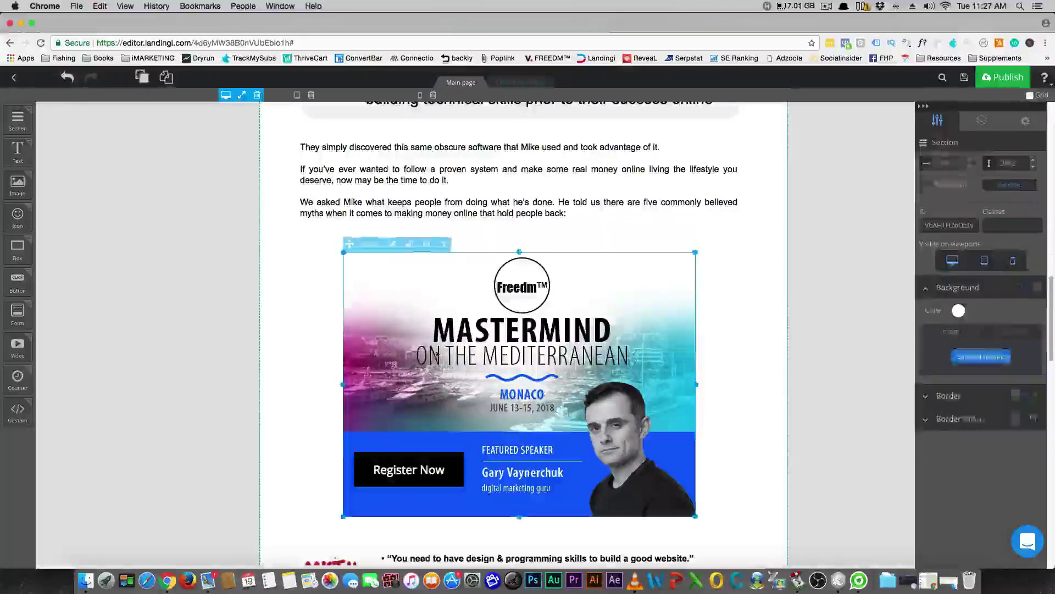
click(295, 313)
scroll(296, 309, down, 10)
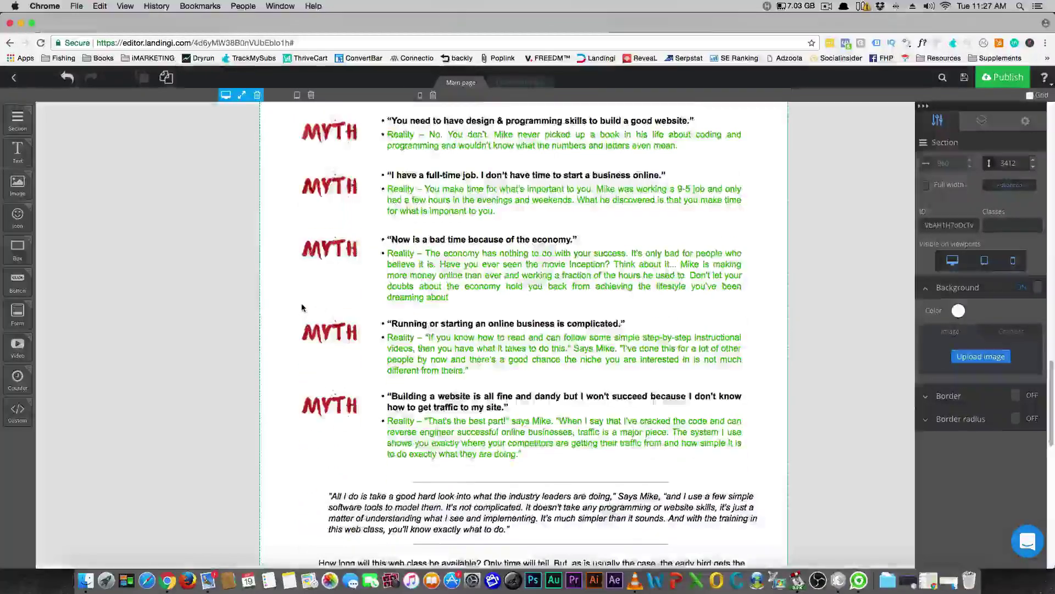
scroll(302, 307, up, 2)
click(514, 236)
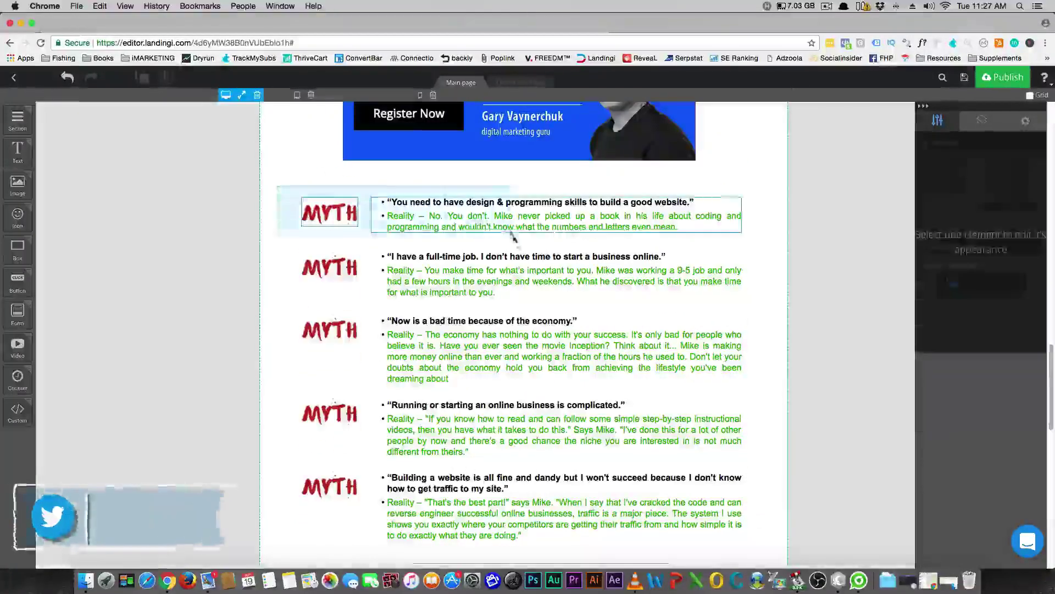
click(754, 474)
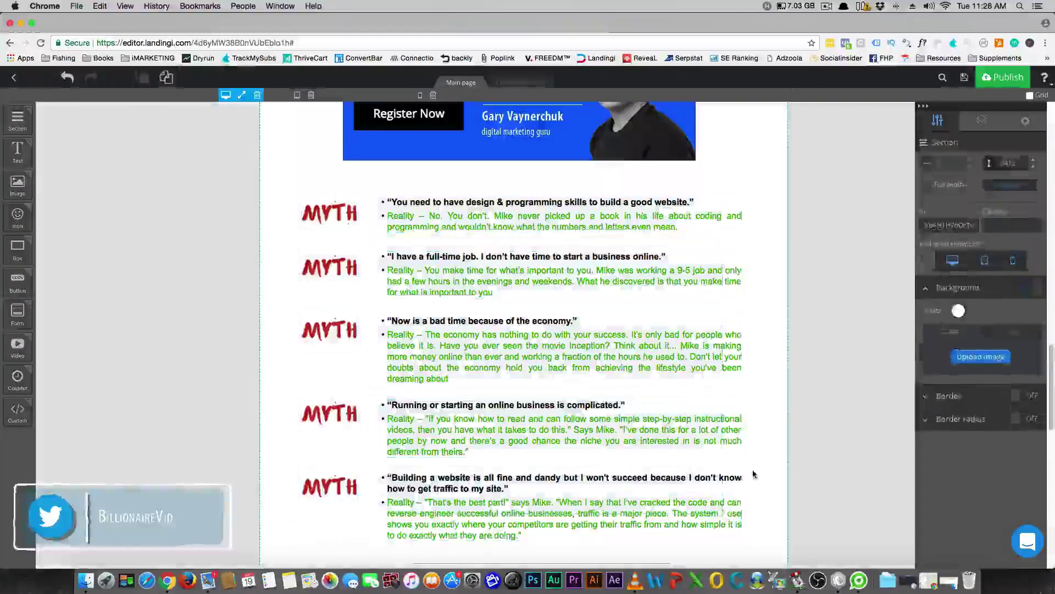
- Review the closing text, web class link and video down to the footer, and select the popup section beneath it
scroll(754, 474, down, 6)
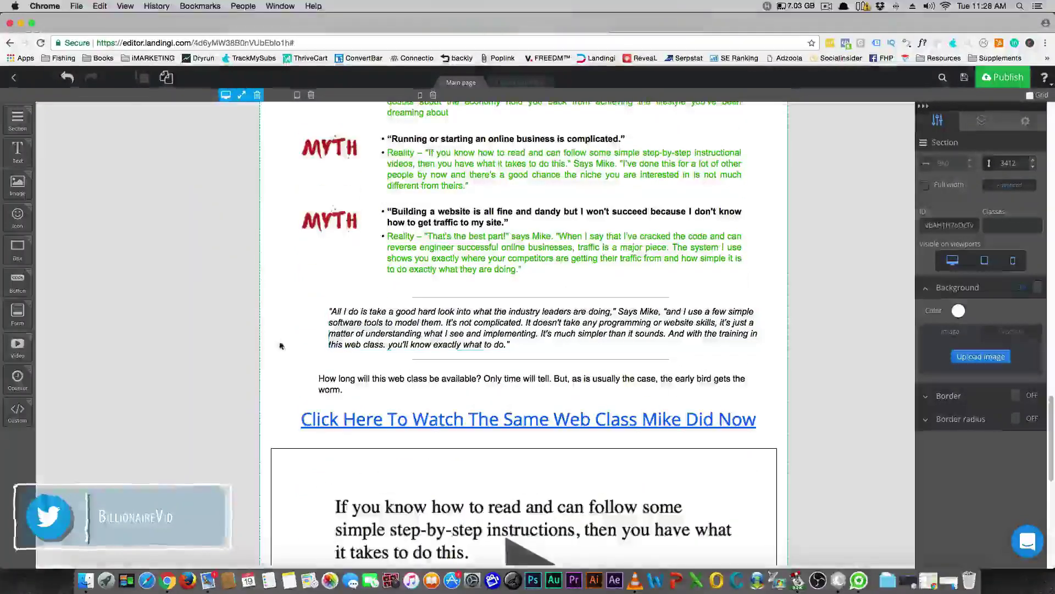
scroll(279, 347, down, 3)
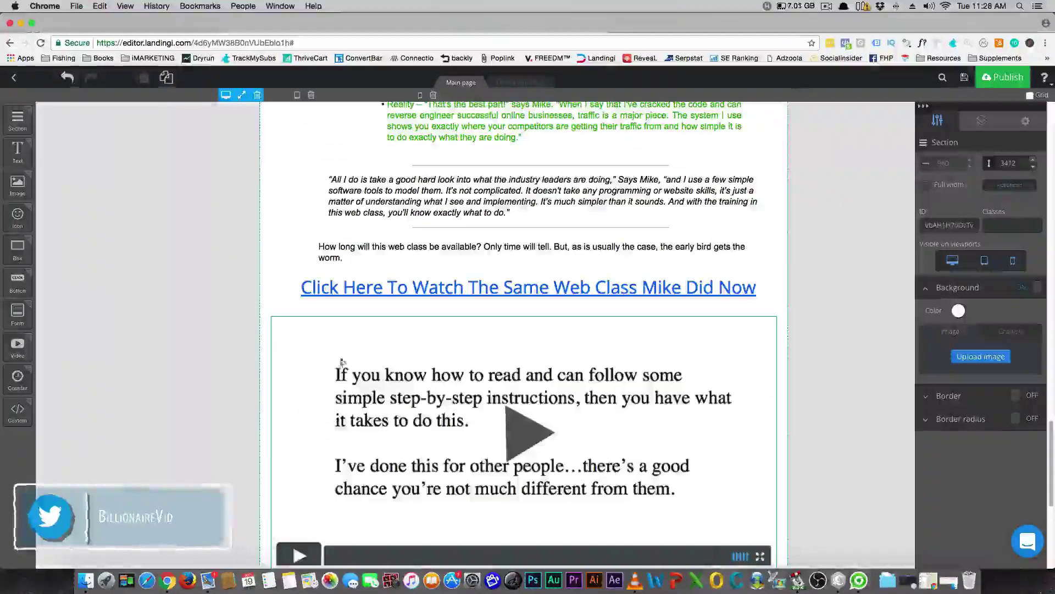
scroll(340, 361, down, 7)
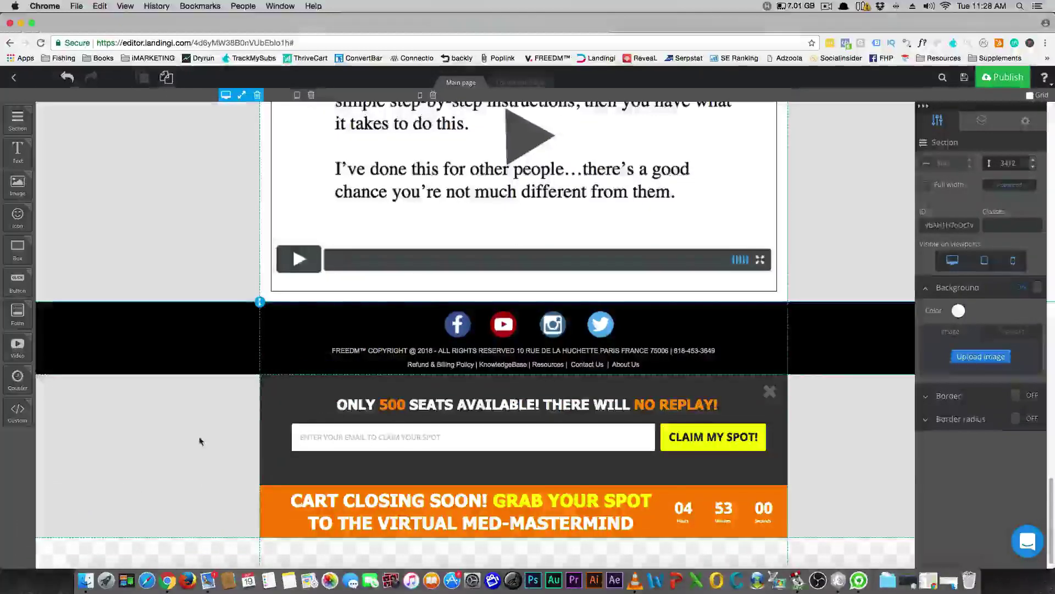
click(211, 442)
click(280, 391)
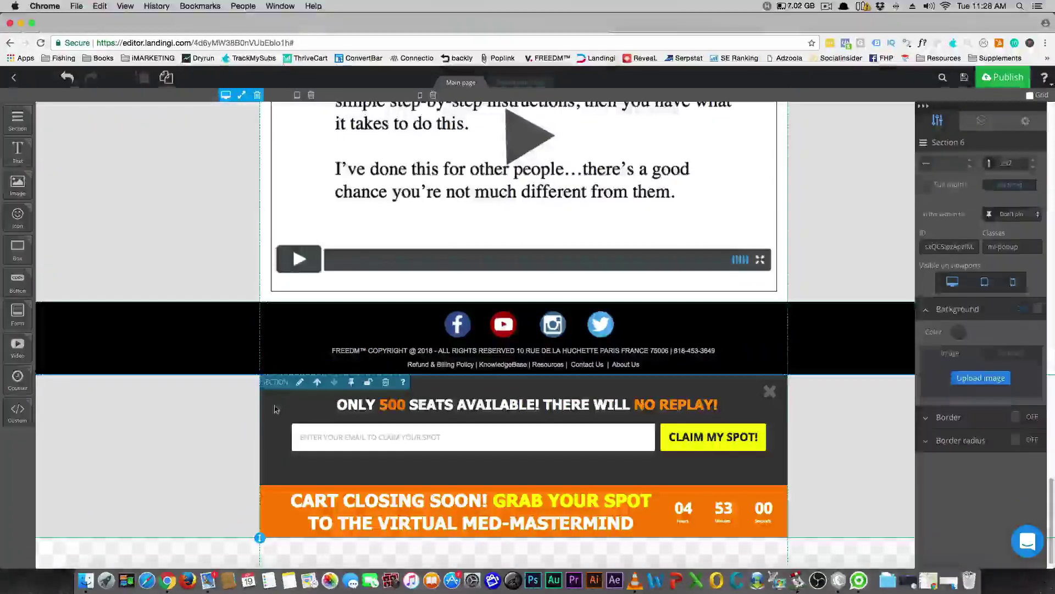
- Check the bottom of the live advertorial page against the popup section, and return to the Landingi editor
key(ctrl+Tab)
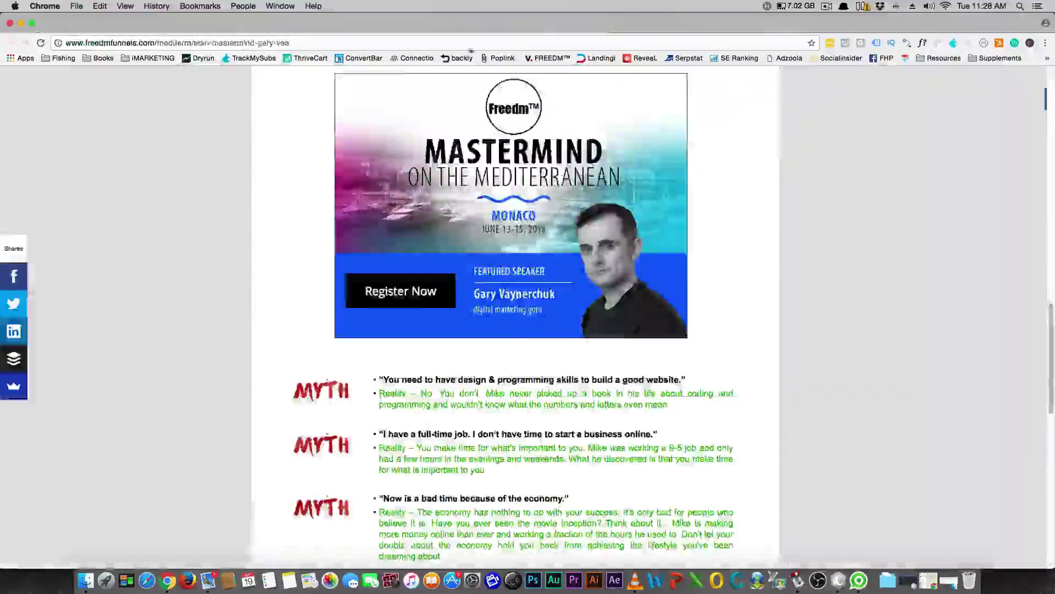
scroll(352, 259, down, 10)
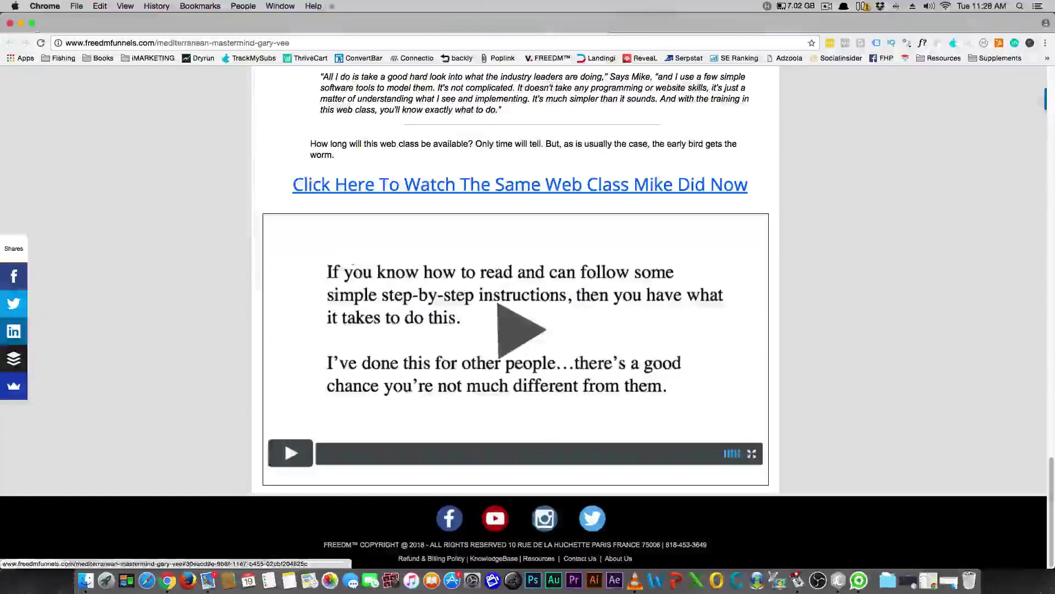
key(ctrl+shift+Tab)
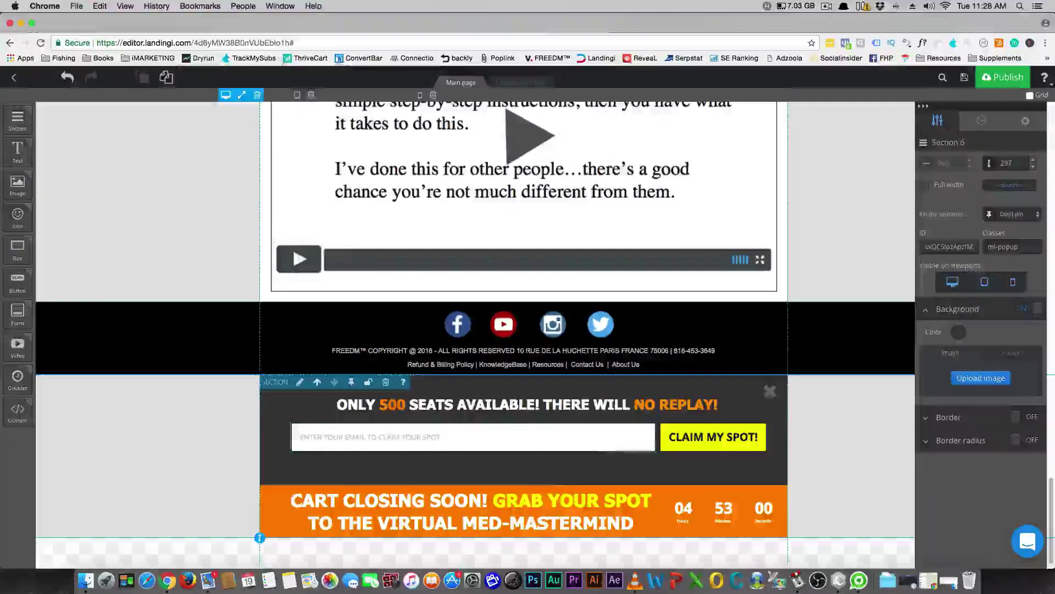
- Examine the class assigned to the popup section's close icon, and reselect the section itself
click(770, 391)
drag(999, 247, 1032, 259)
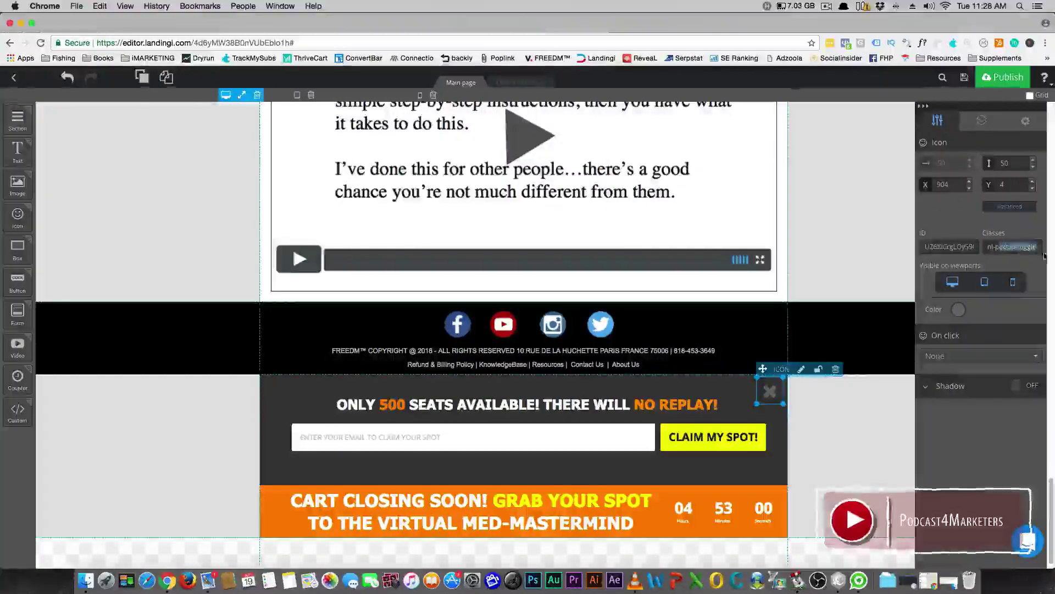
click(771, 397)
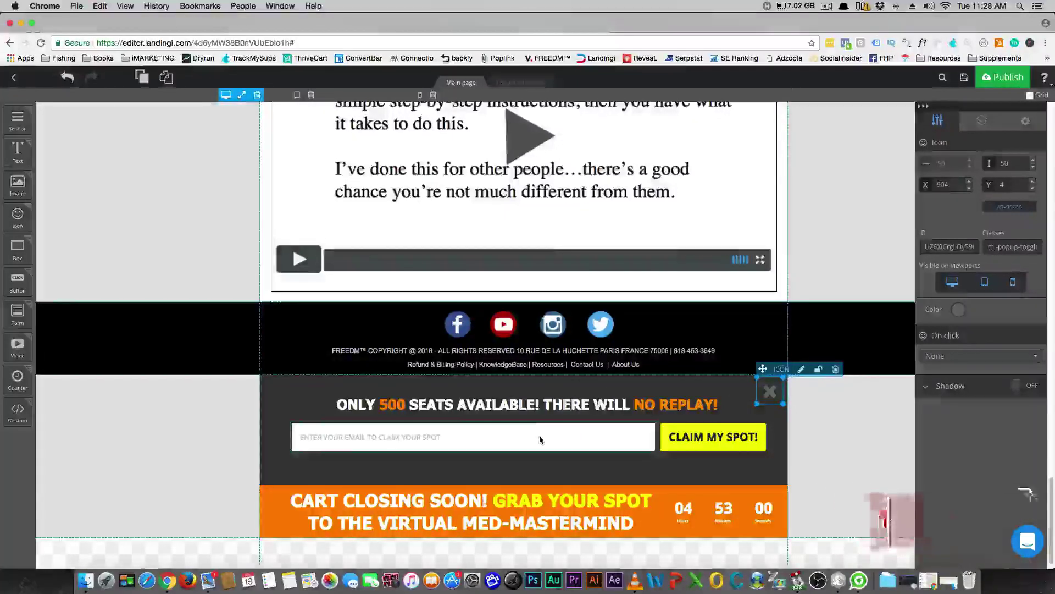
click(424, 470)
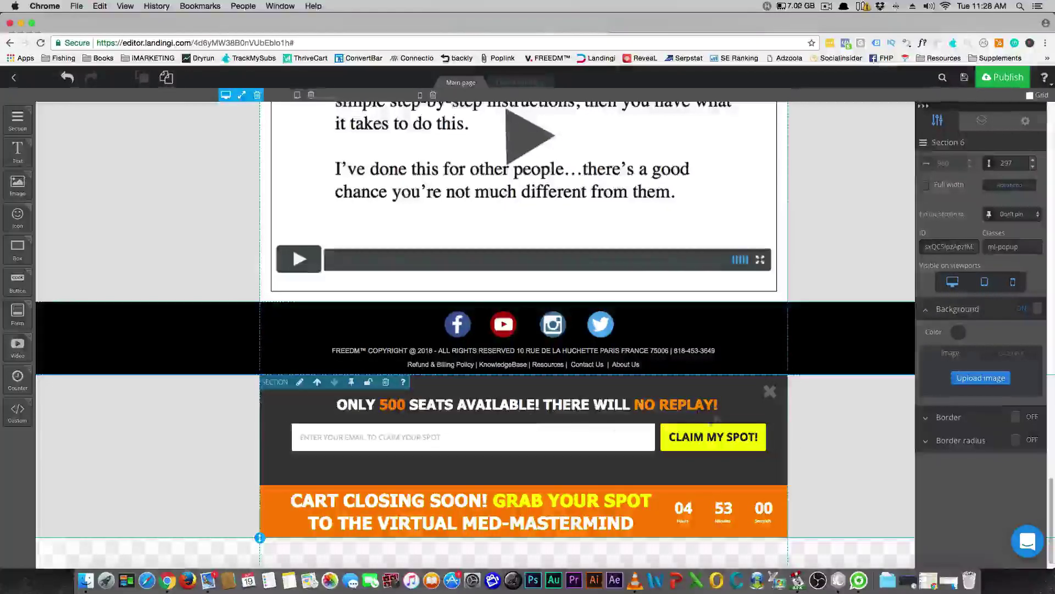
- Deselect the popup section and return toward the upper part of the page
click(214, 433)
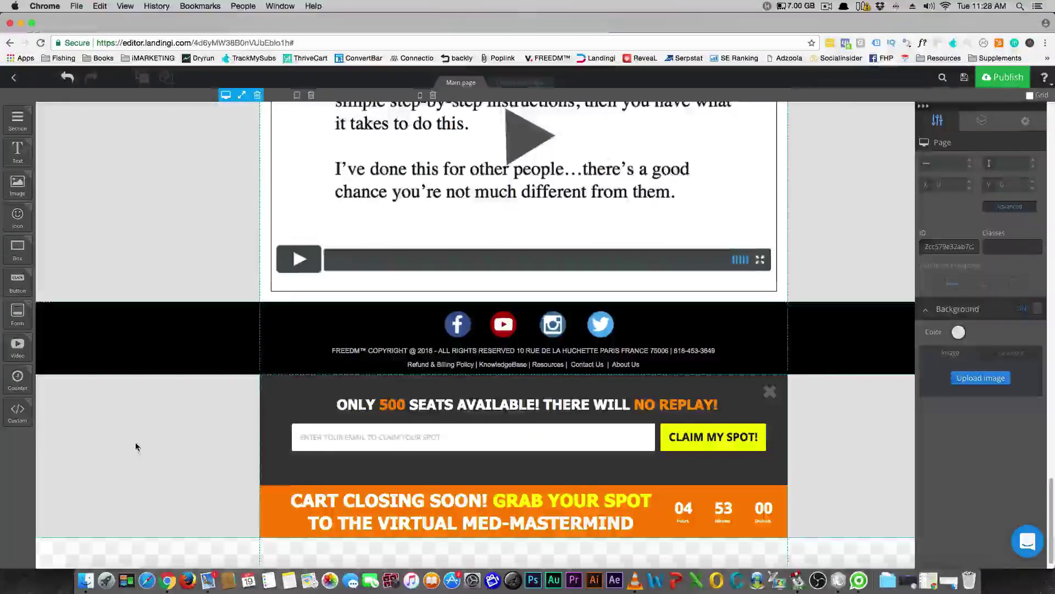
scroll(138, 443, up, 10)
scroll(146, 436, down, 9)
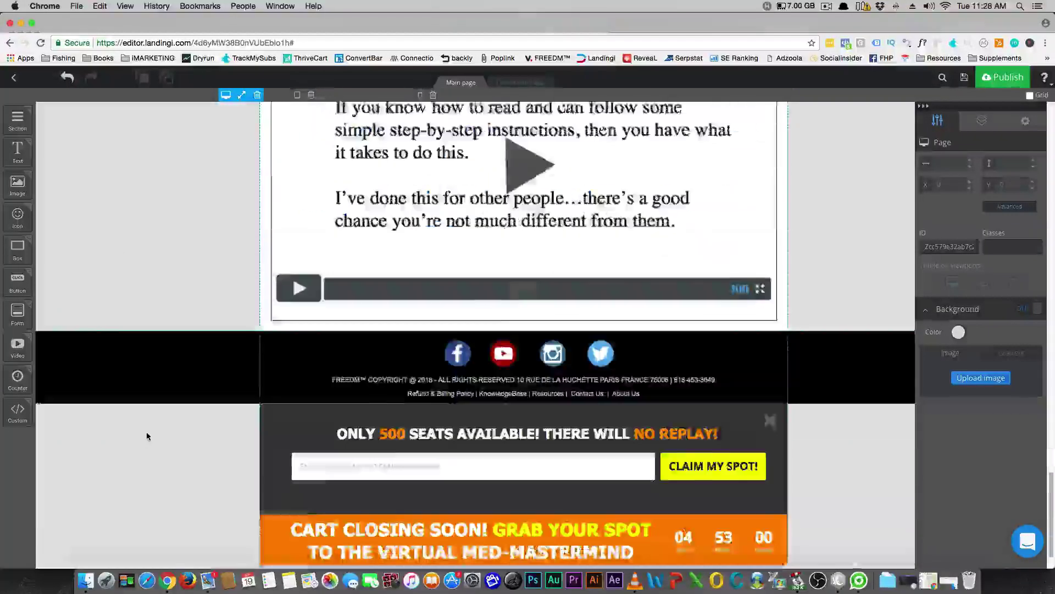
scroll(147, 434, up, 20)
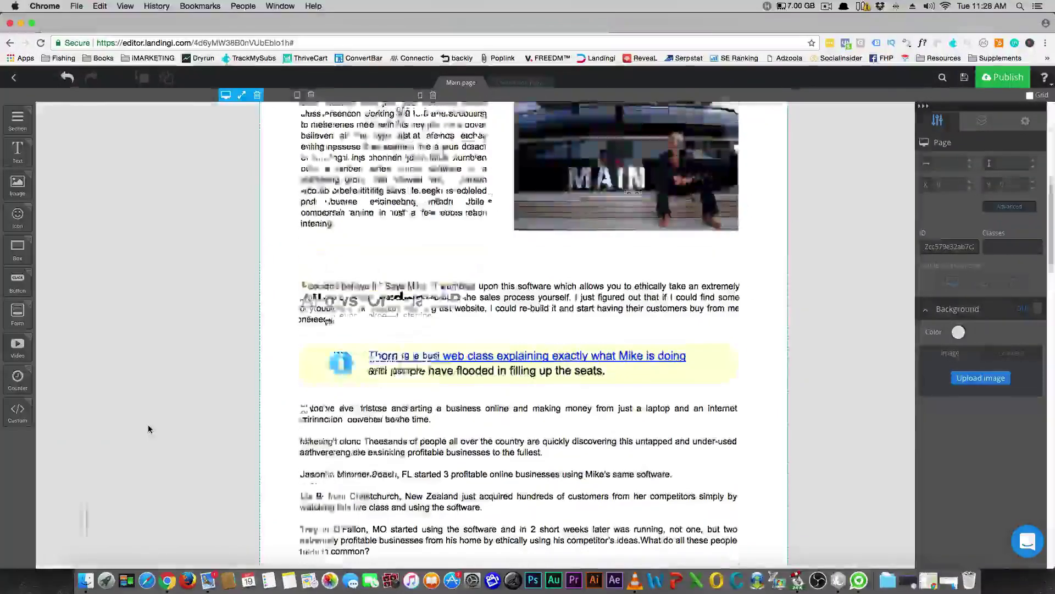
scroll(148, 429, up, 10)
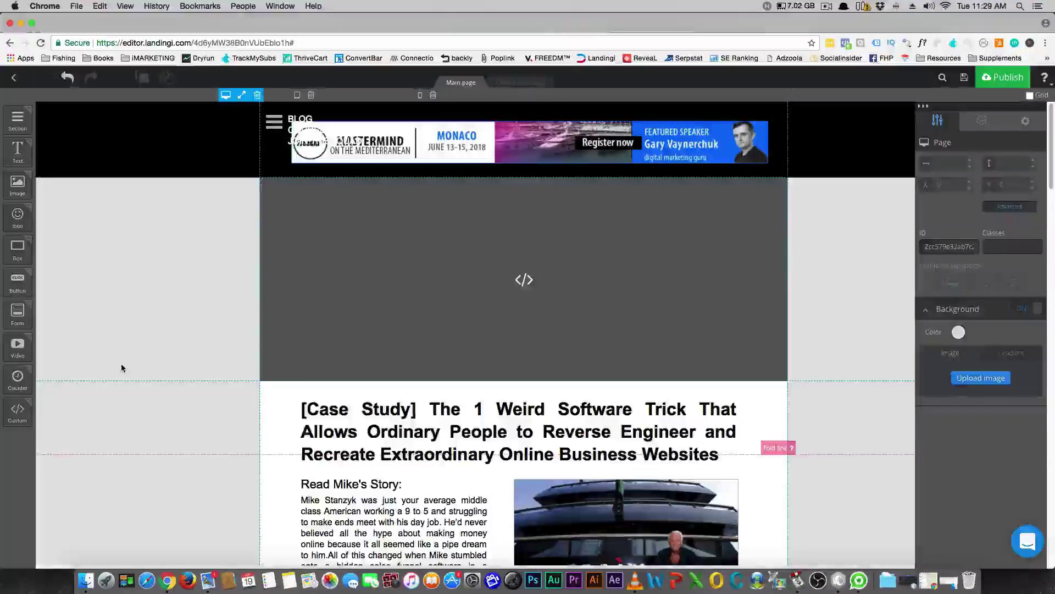
scroll(123, 364, down, 10)
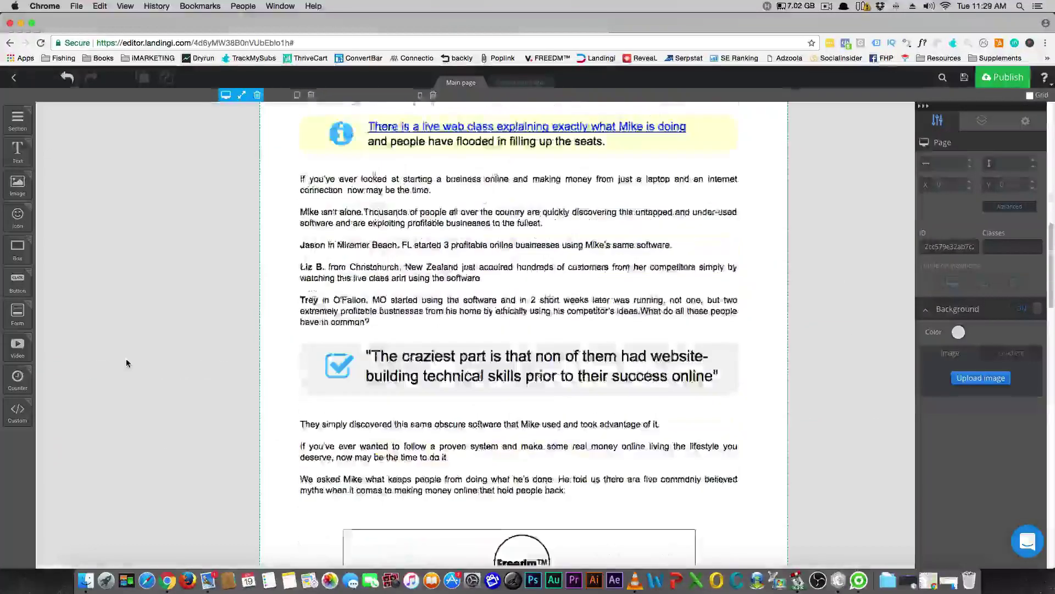
scroll(126, 360, down, 10)
scroll(127, 364, up, 13)
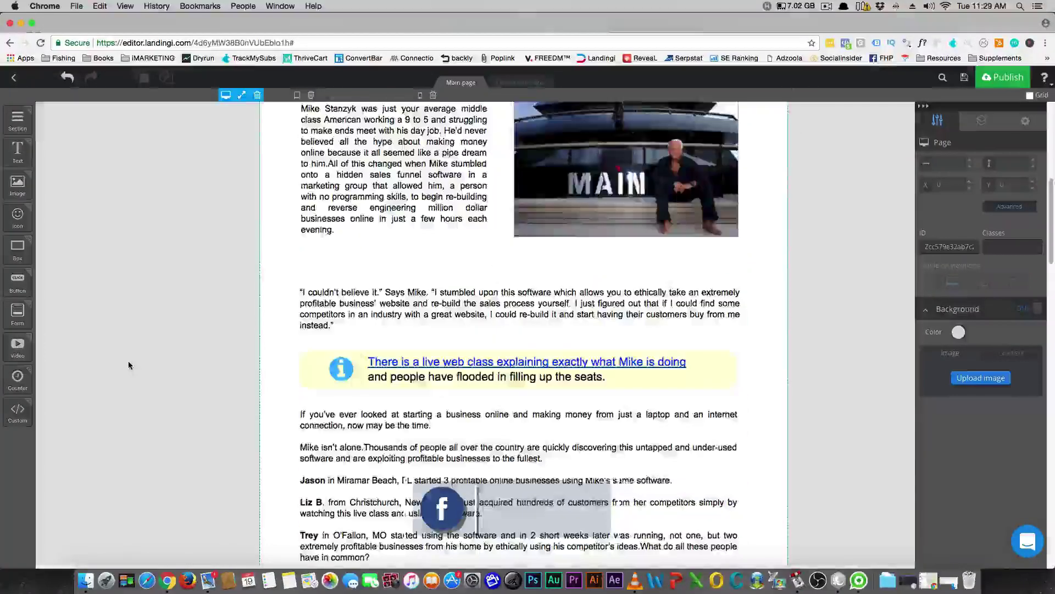
scroll(128, 365, up, 10)
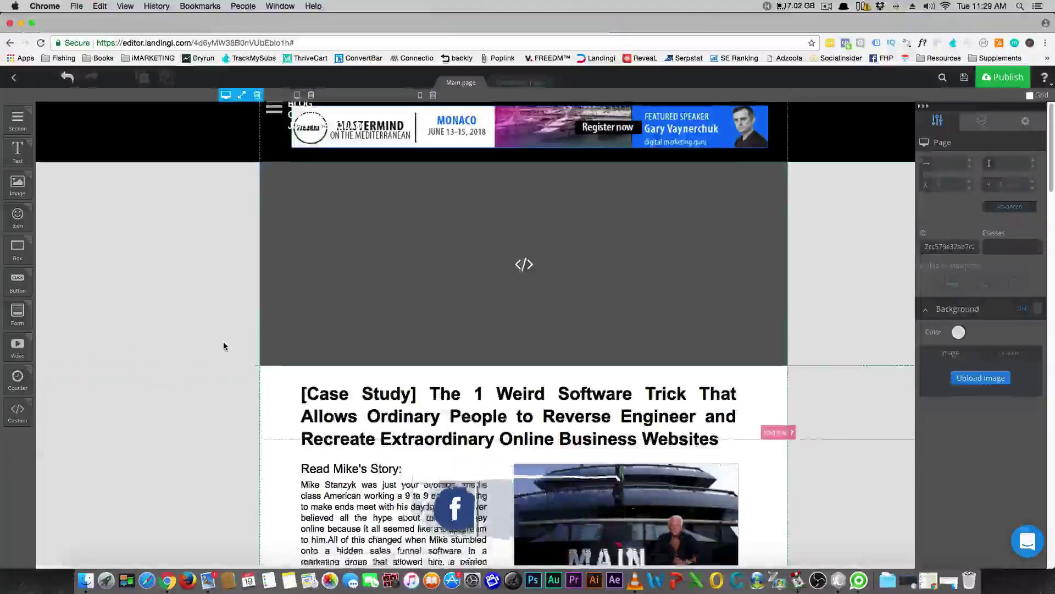
scroll(285, 339, down, 10)
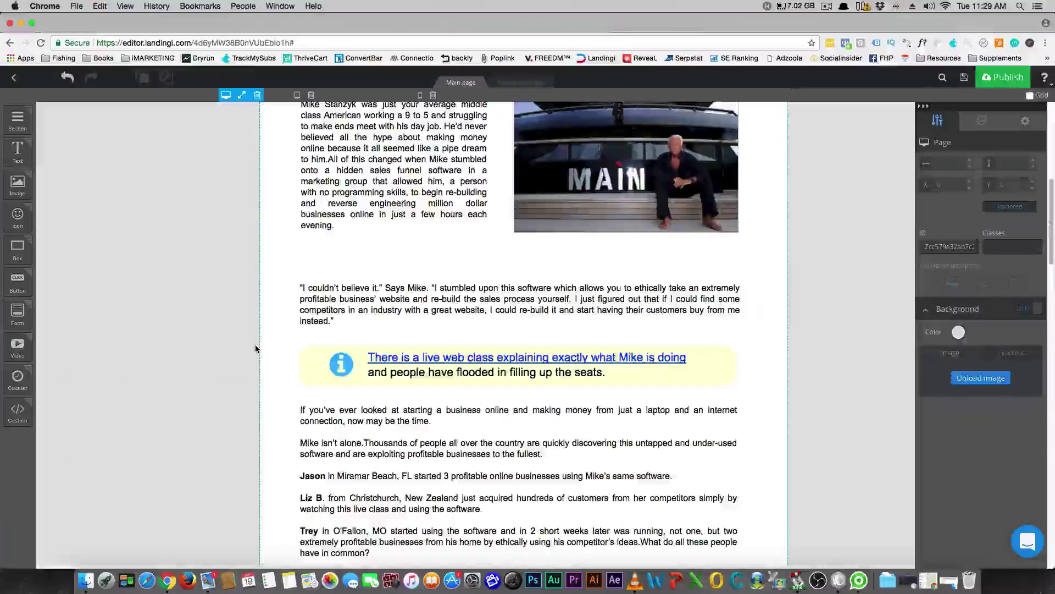
scroll(253, 369, up, 10)
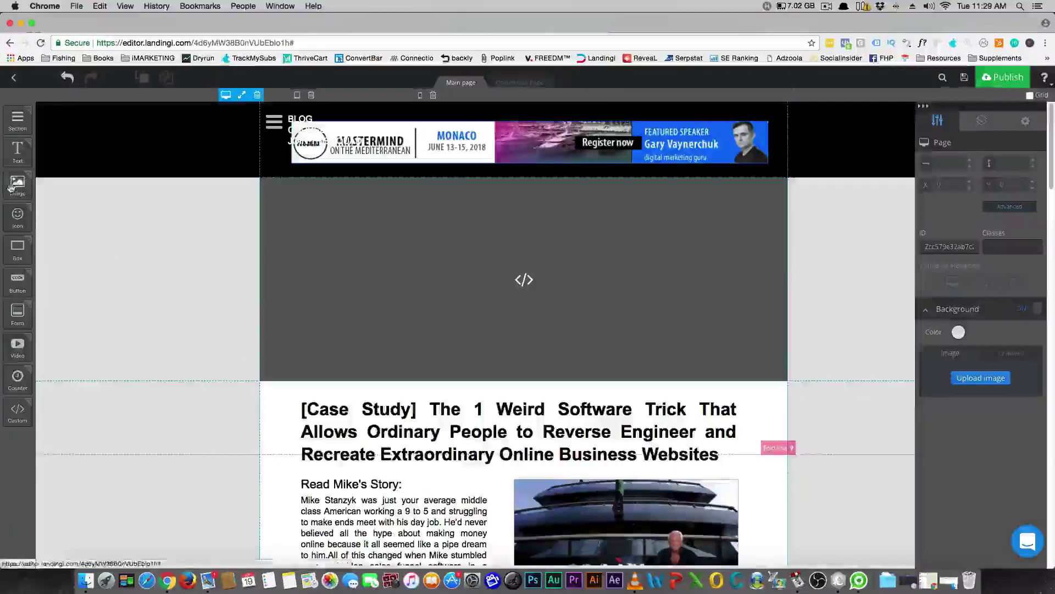
- Add a button directly below the yacht photo and stretch it to about 402 px wide, spanning the photo's width
scroll(154, 366, down, 9)
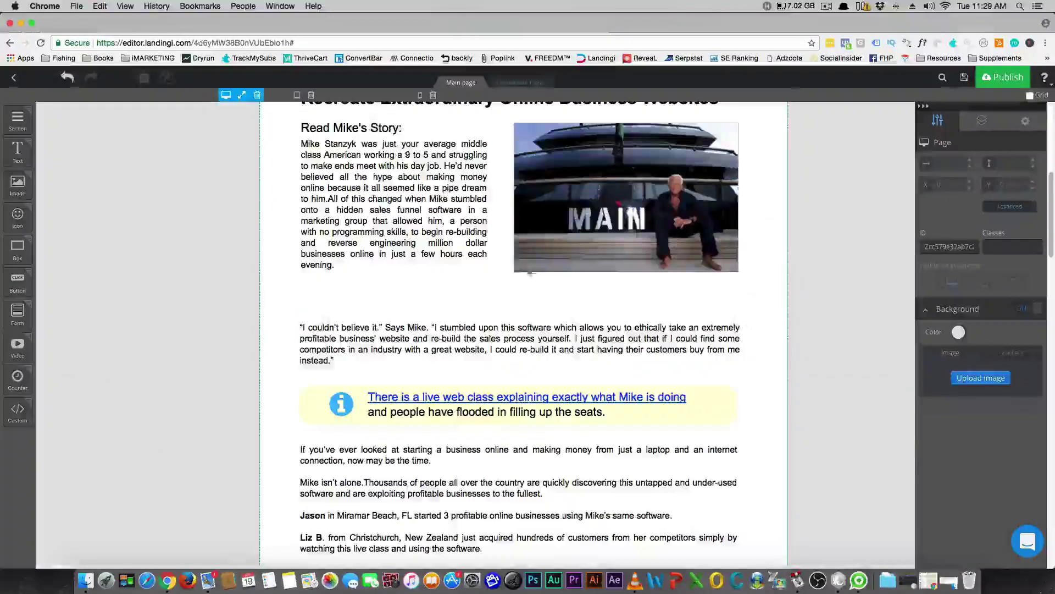
click(589, 258)
scroll(566, 333, up, 2)
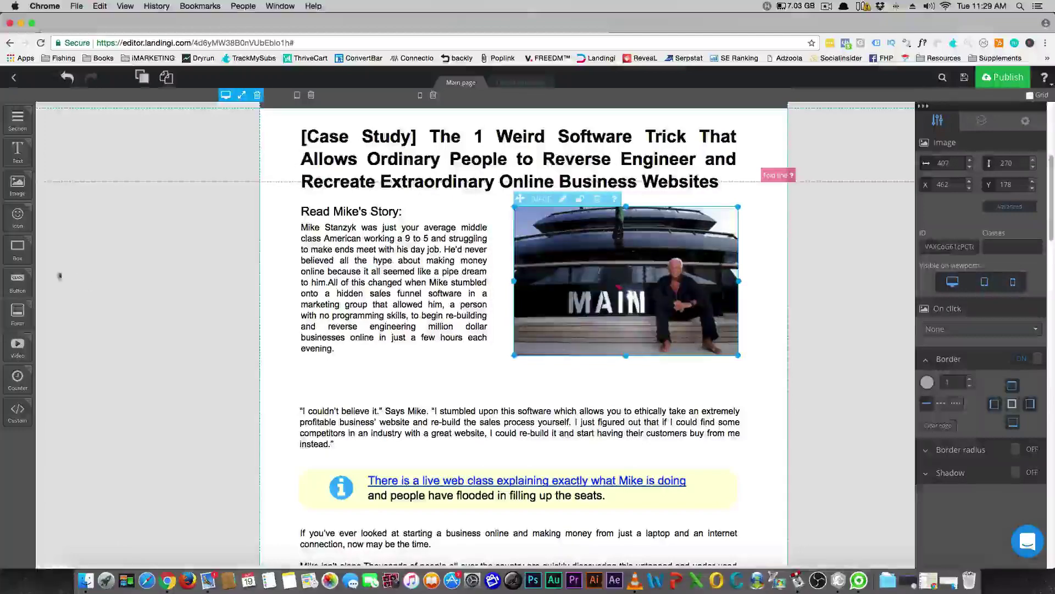
drag(17, 283, 543, 359)
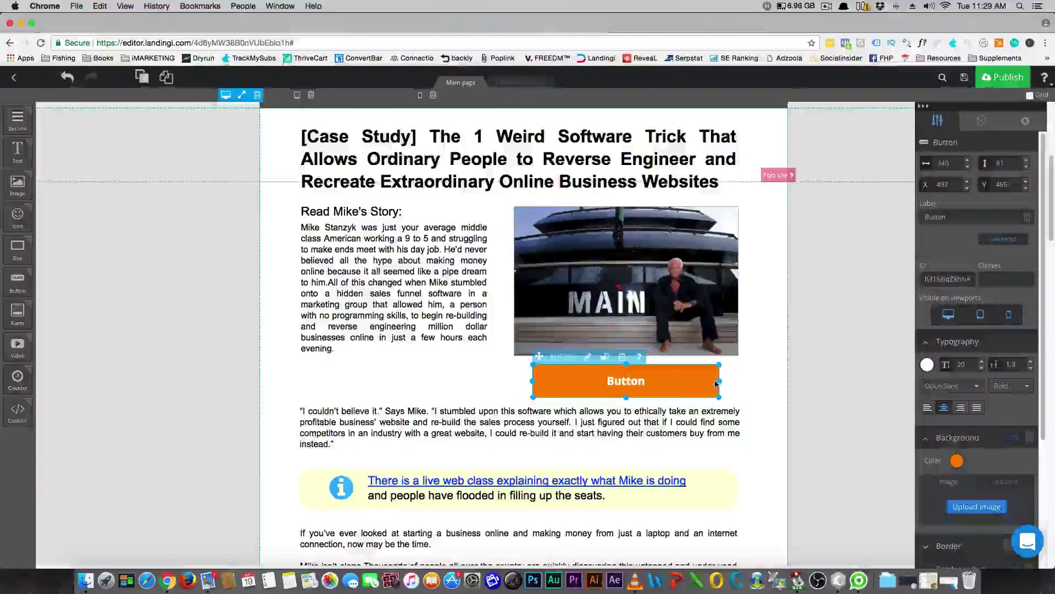
drag(716, 384, 737, 383)
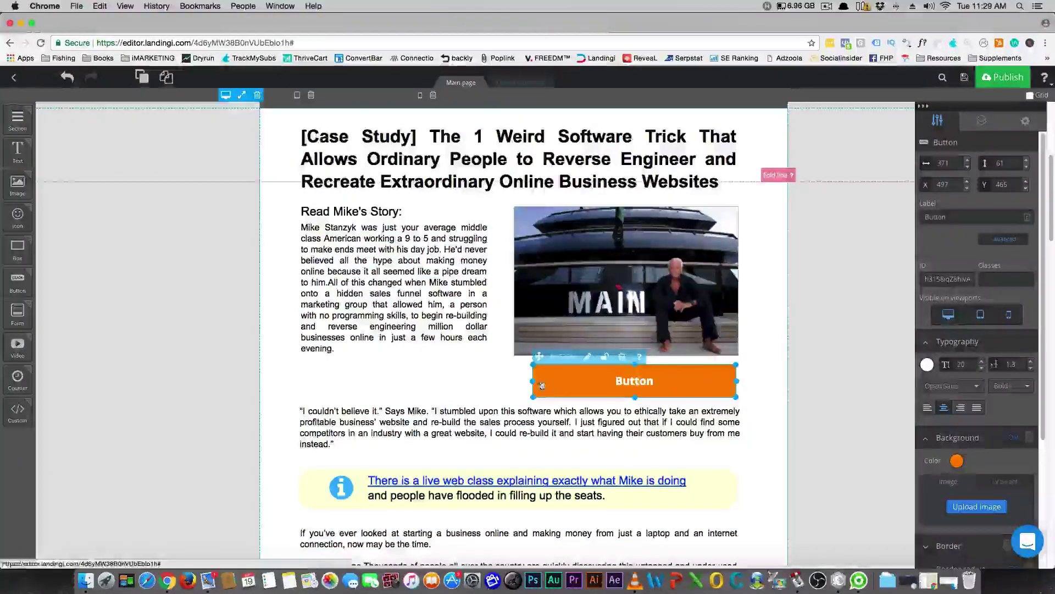
drag(533, 380, 515, 381)
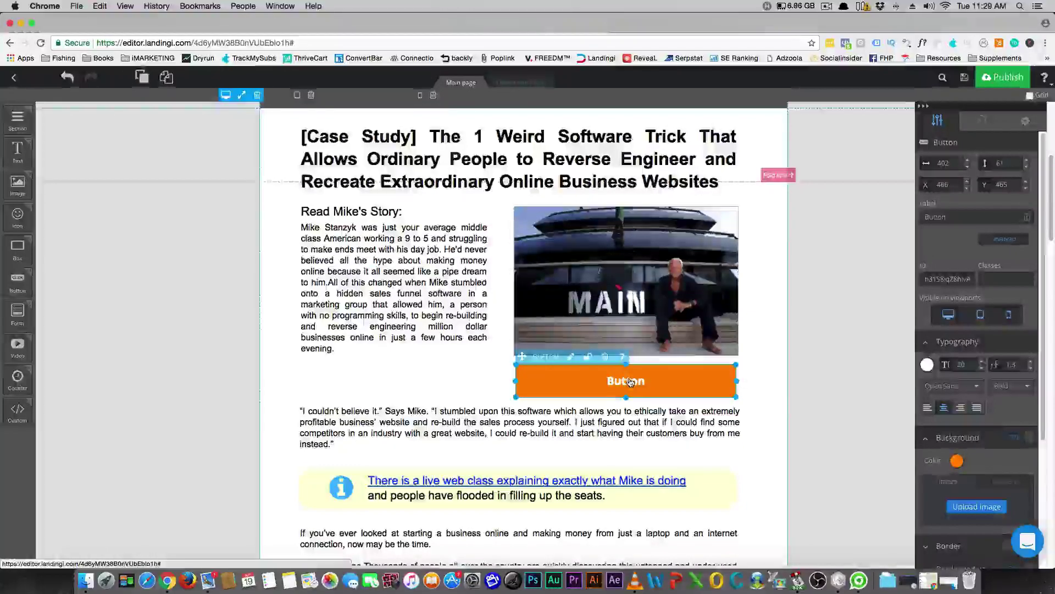
- Label the new button in capitals with CALL, the first name of the man in the case study, and NOW!
double_click(629, 381)
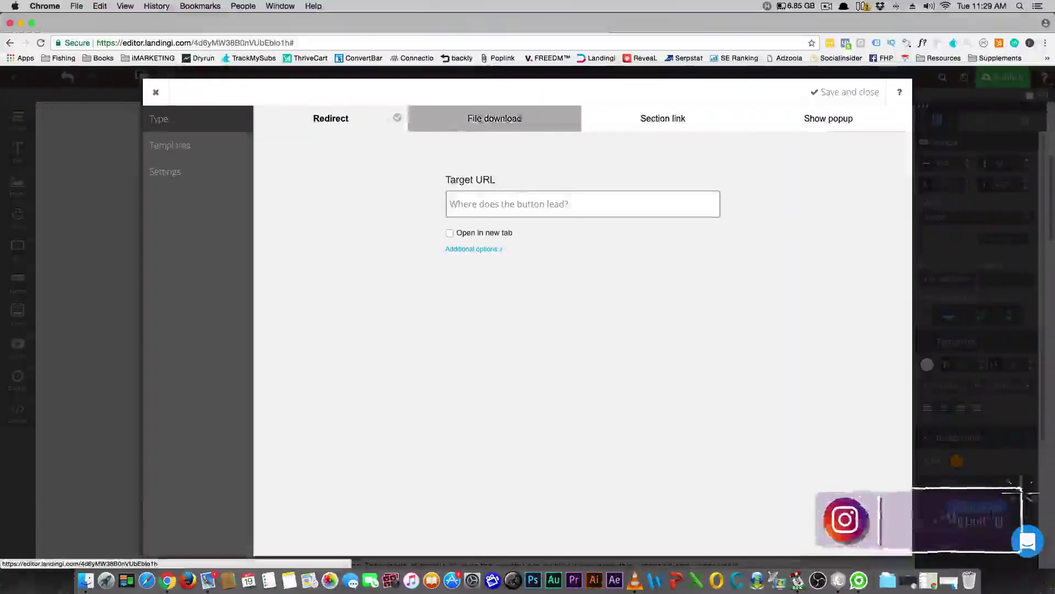
click(847, 92)
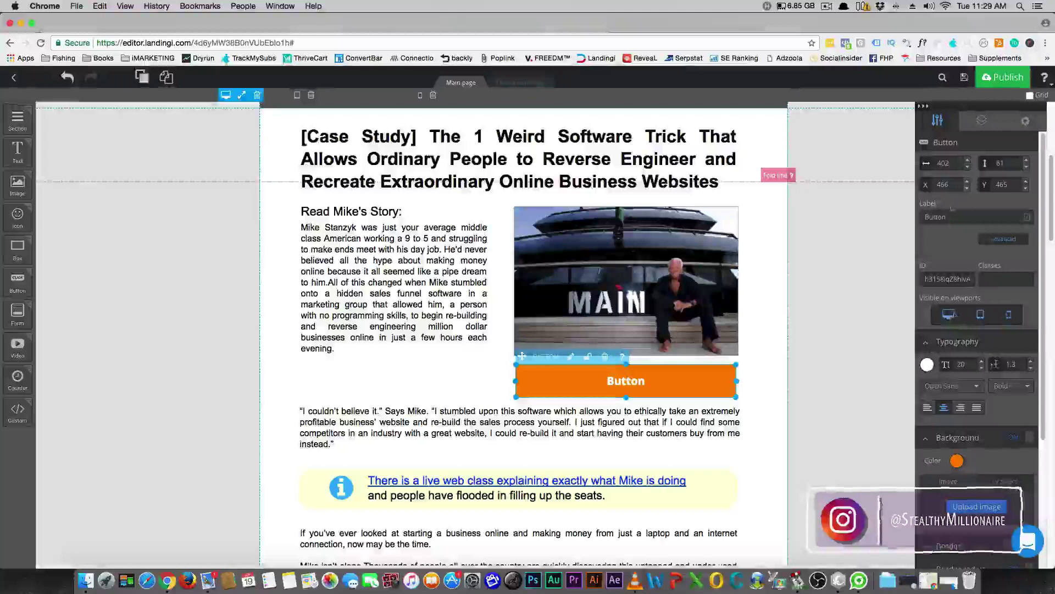
drag(948, 216, 889, 214)
text(C)
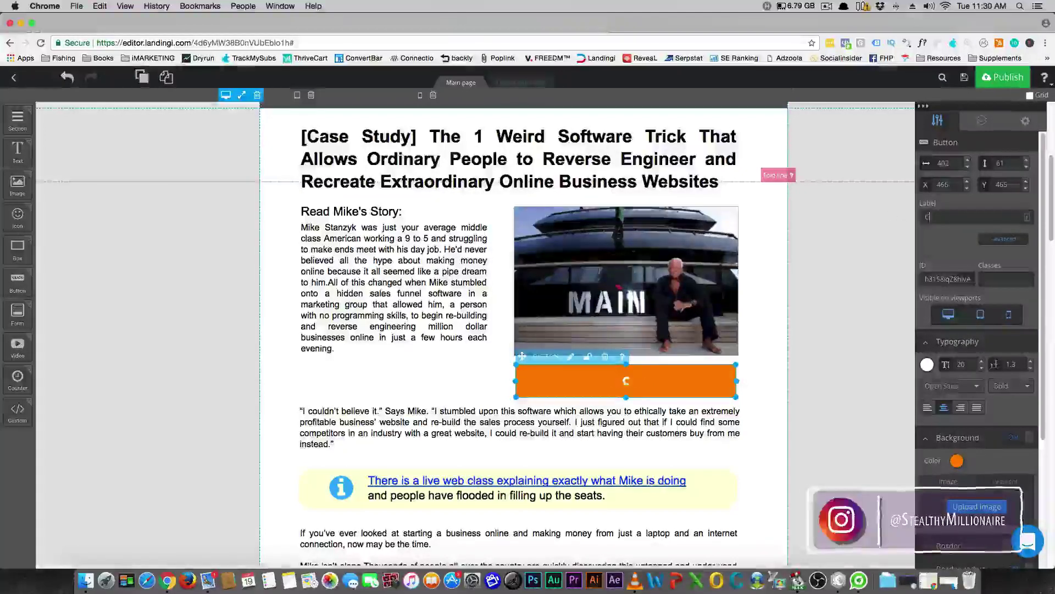
text(ALL MIKE NOW!)
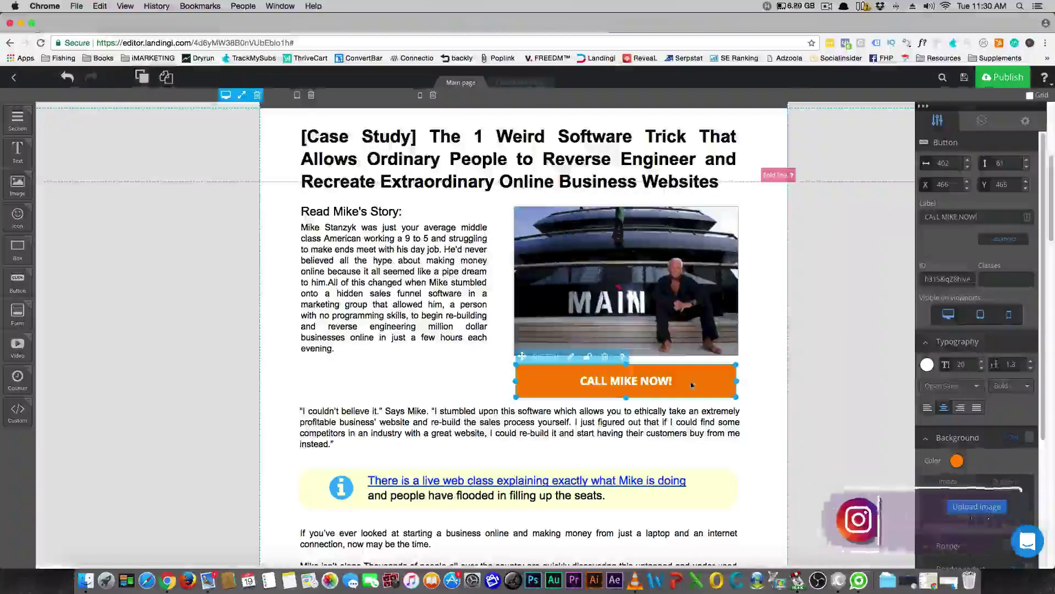
click(418, 385)
- Redirect the button to a tel:+ link holding the phone number with country code 1, and save its settings
click(622, 381)
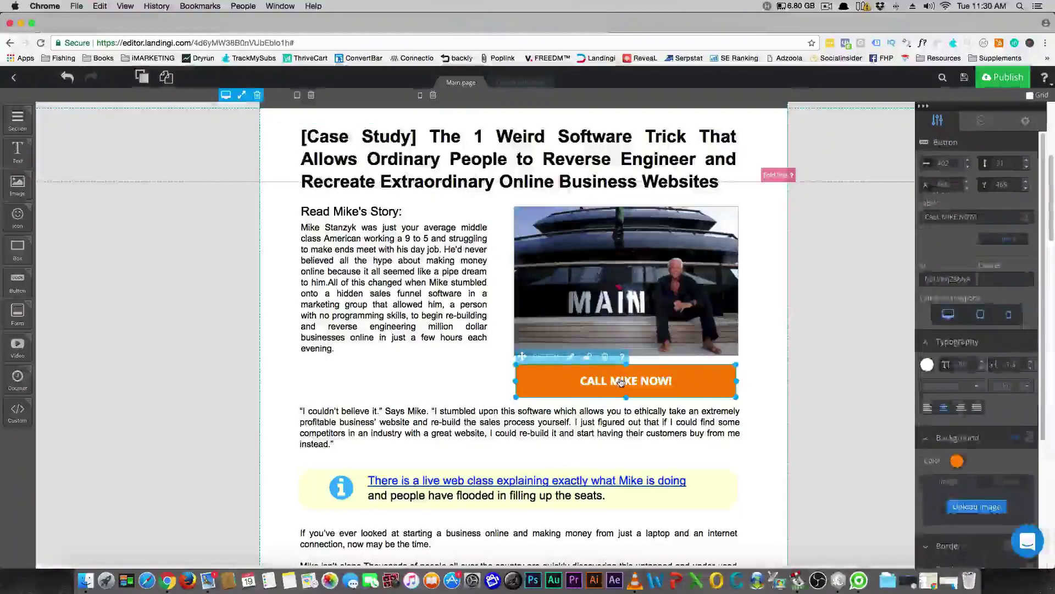
click(588, 356)
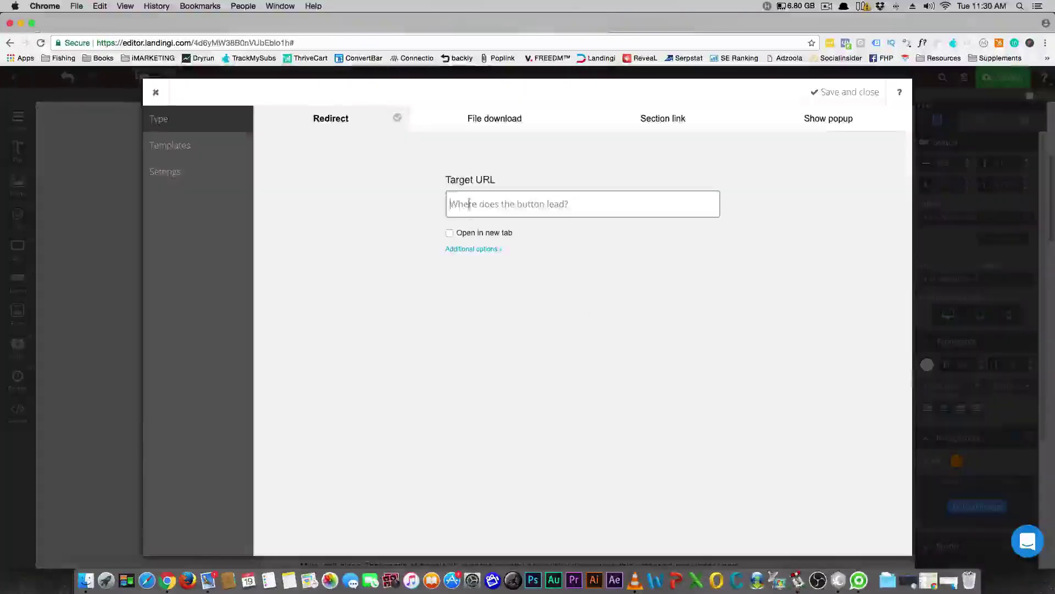
text(tel)
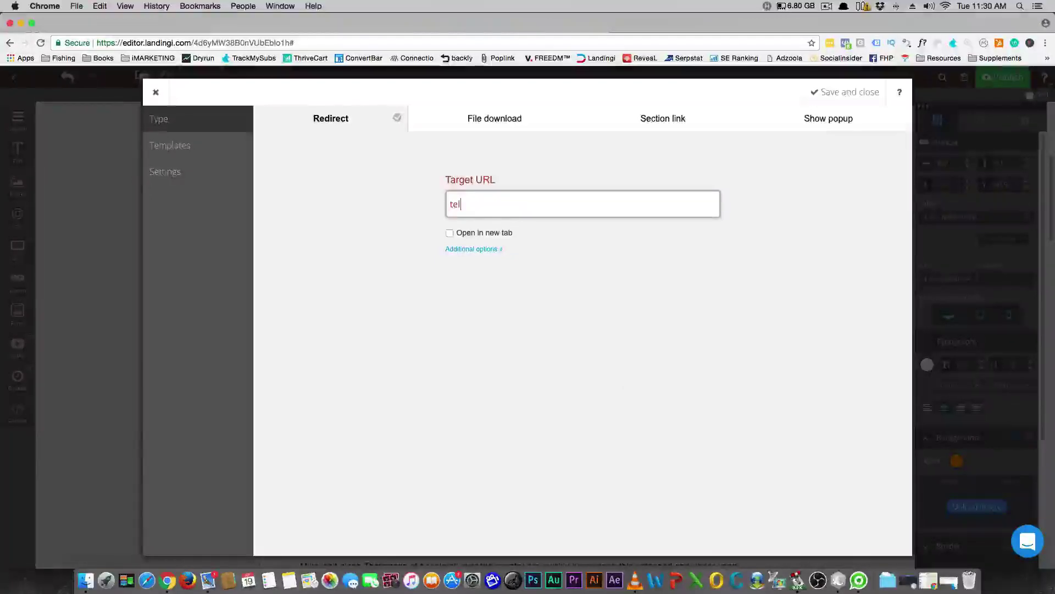
text(:)
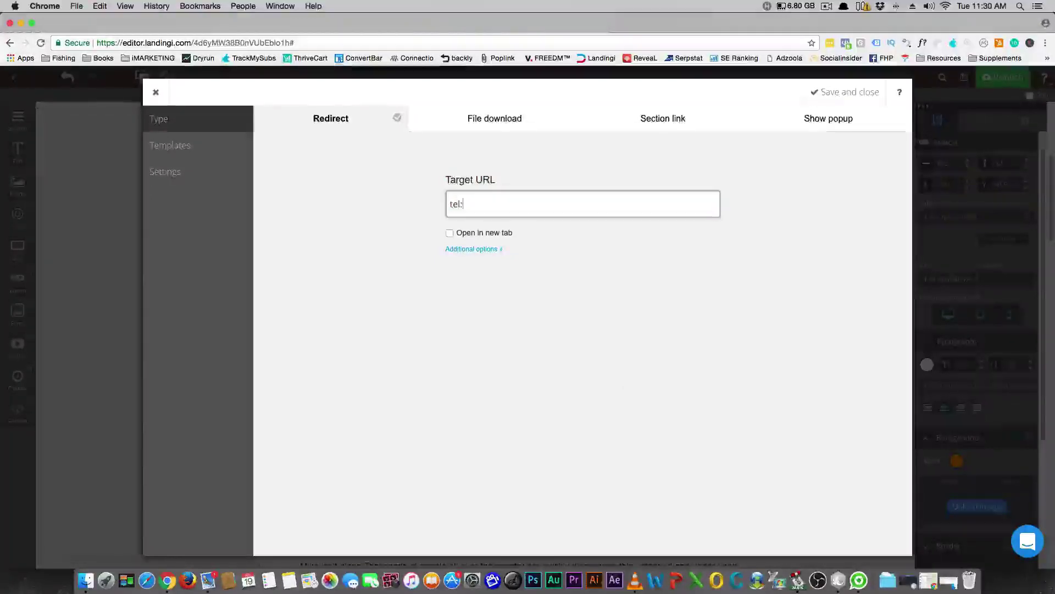
text(+)
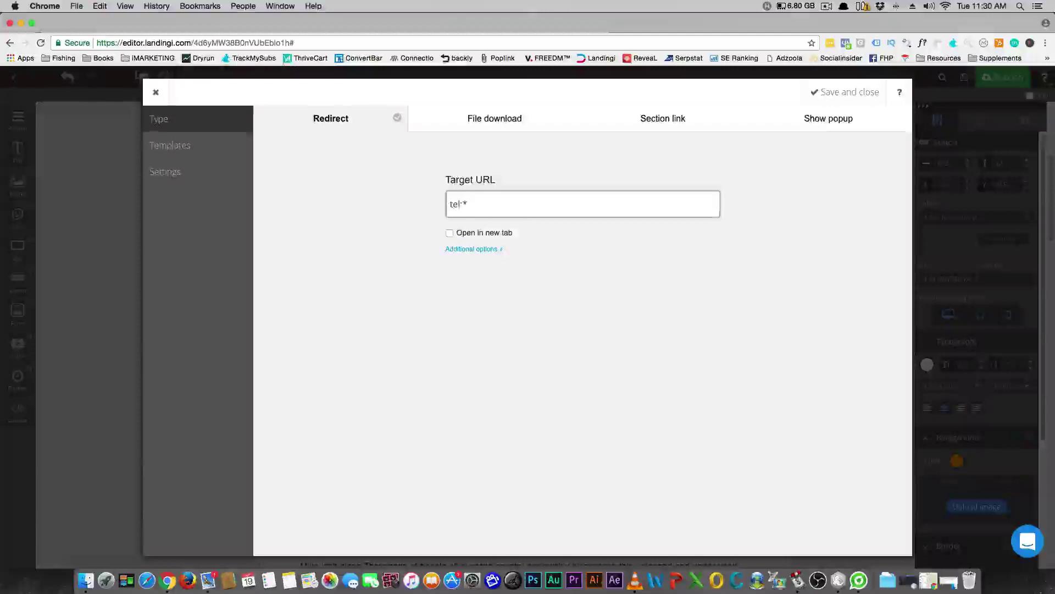
key(BackSpace)
text(+)
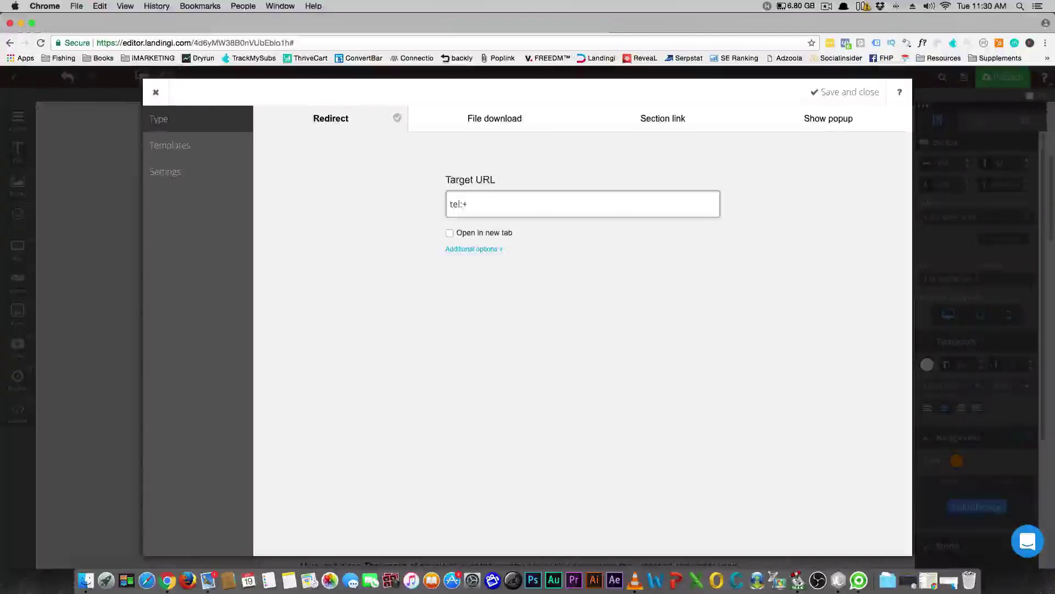
text(310)
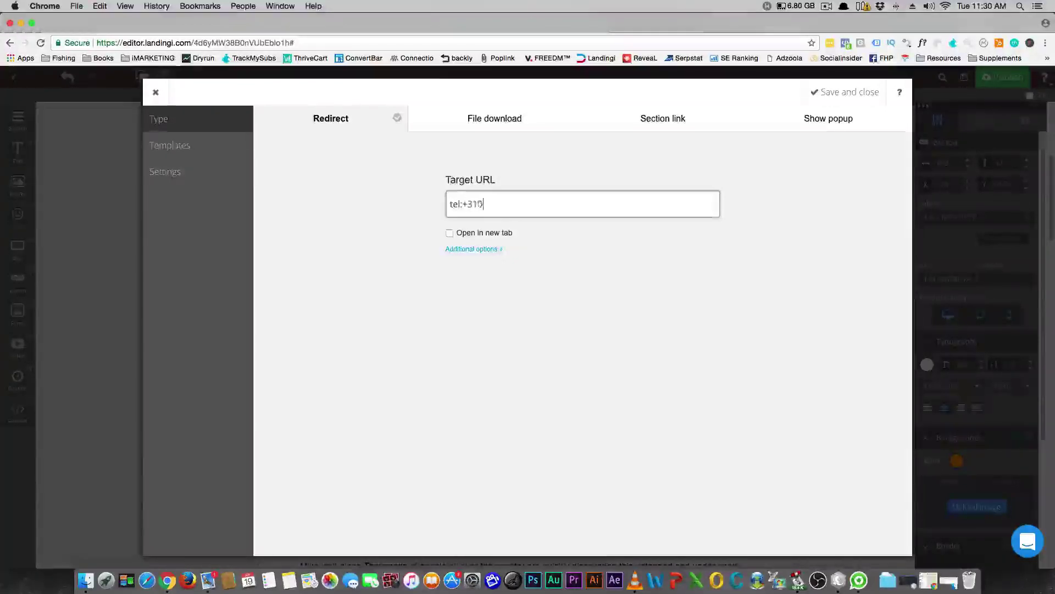
text(5551212)
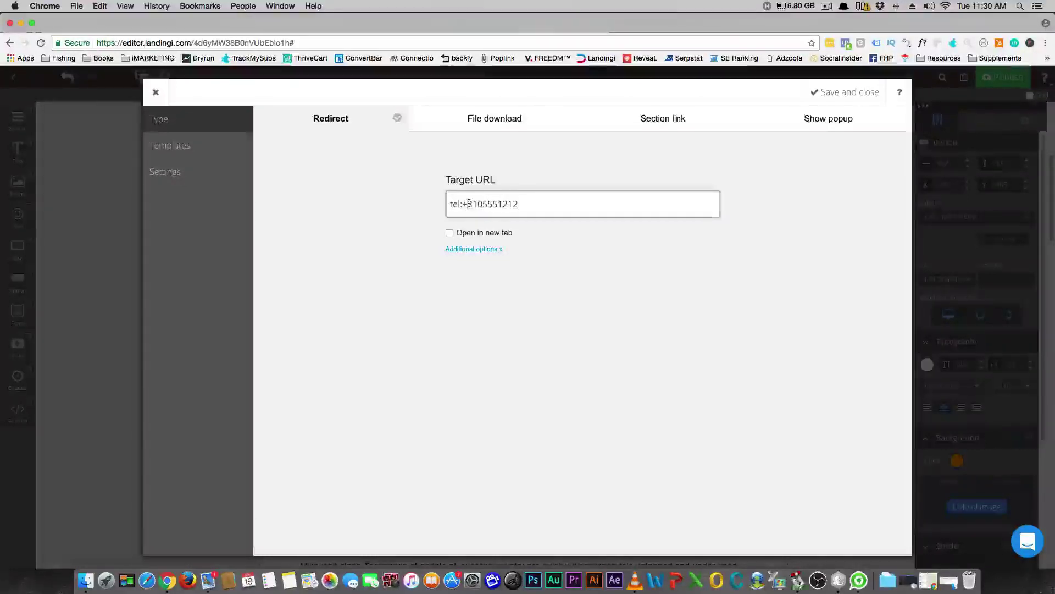
click(467, 204)
text(1)
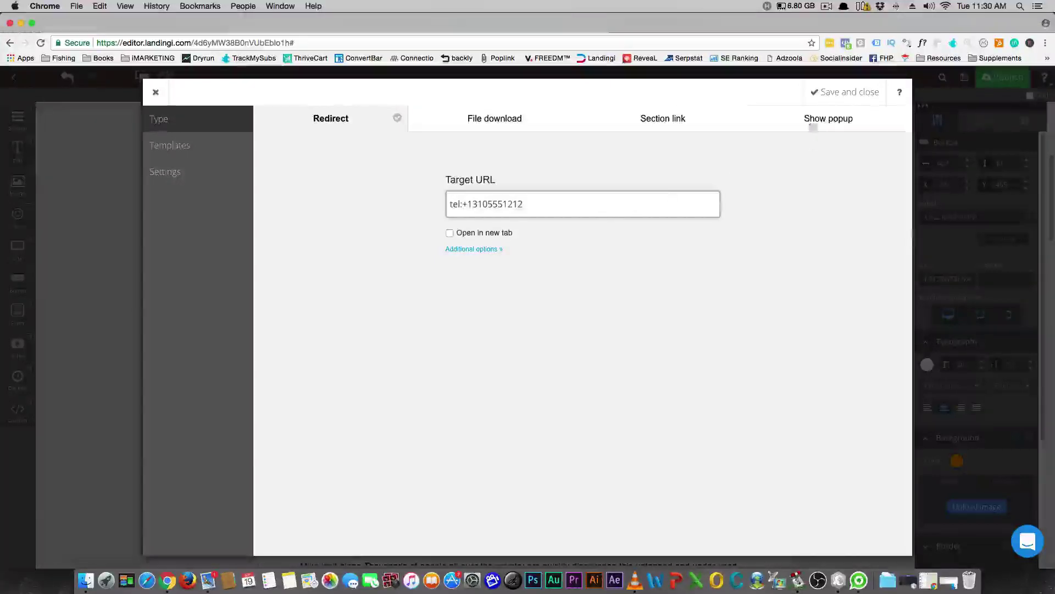
click(825, 94)
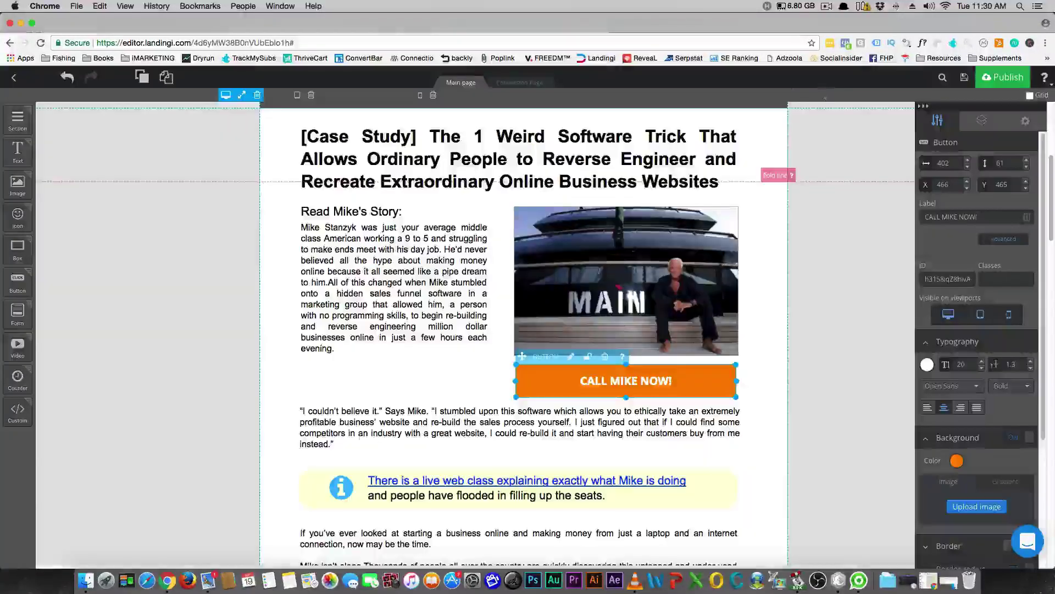
- Publish the page, reload the live advertorial, and test the call button there, declining to open FaceTime
click(996, 80)
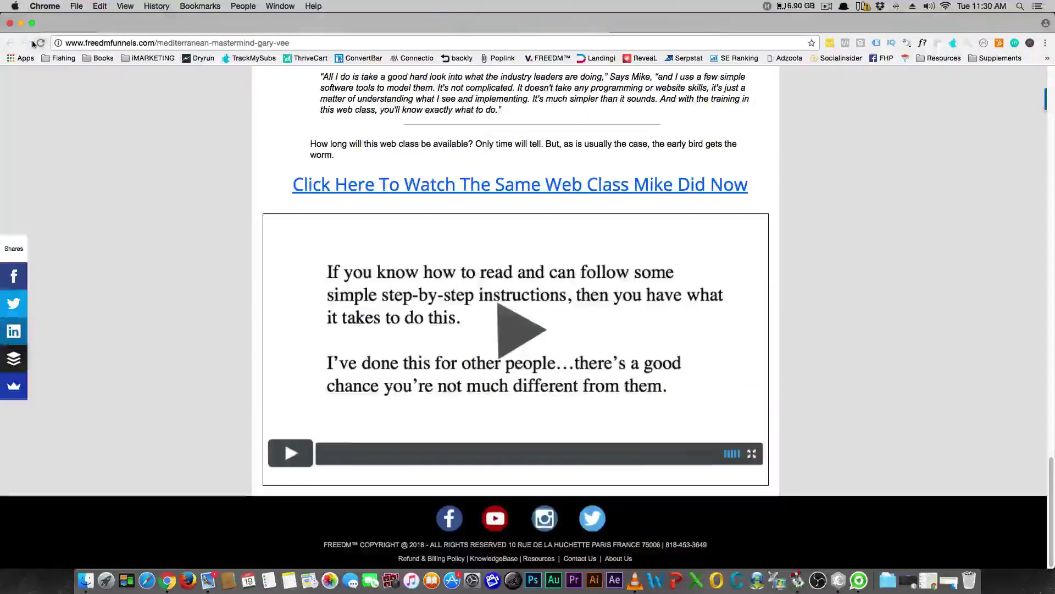
click(39, 43)
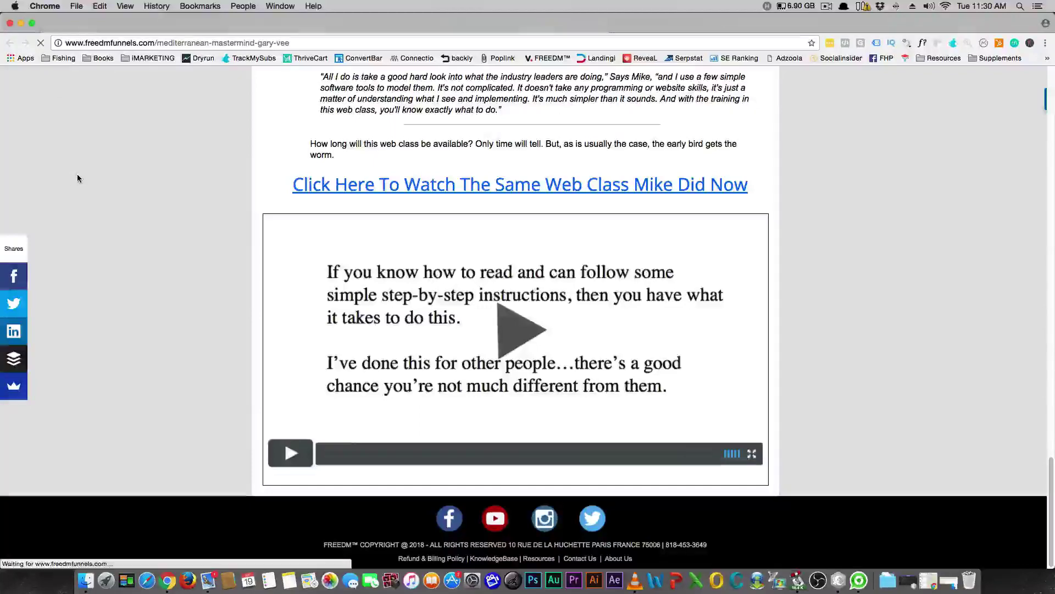
scroll(78, 171, up, 10)
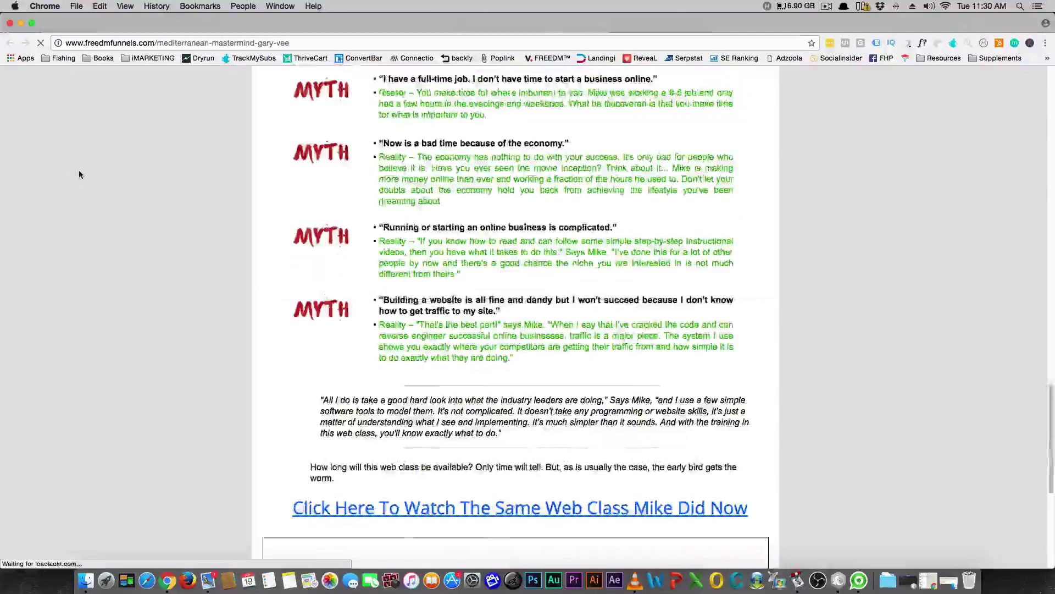
scroll(80, 172, up, 15)
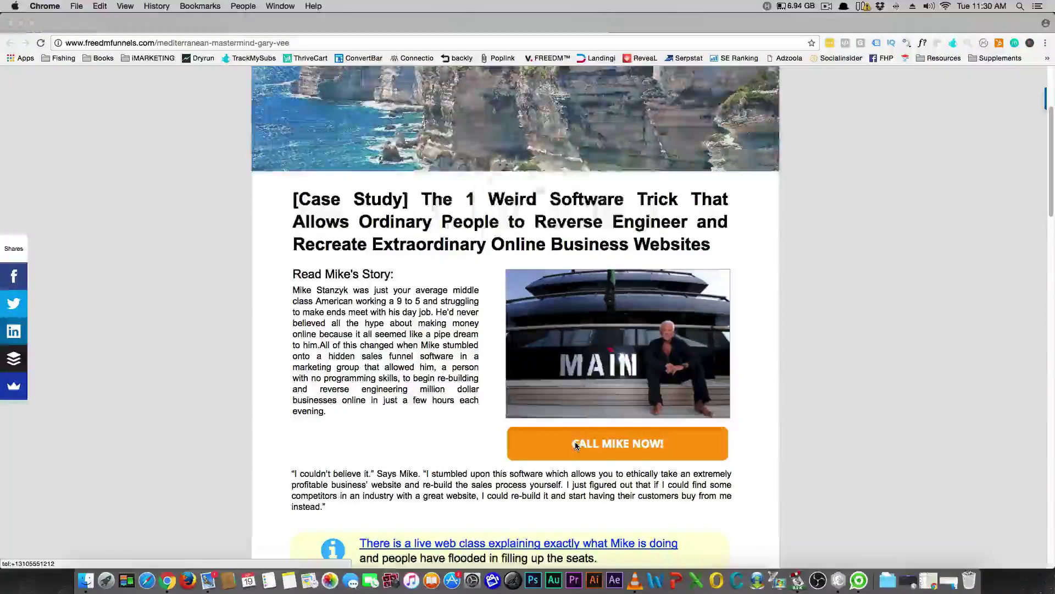
click(578, 444)
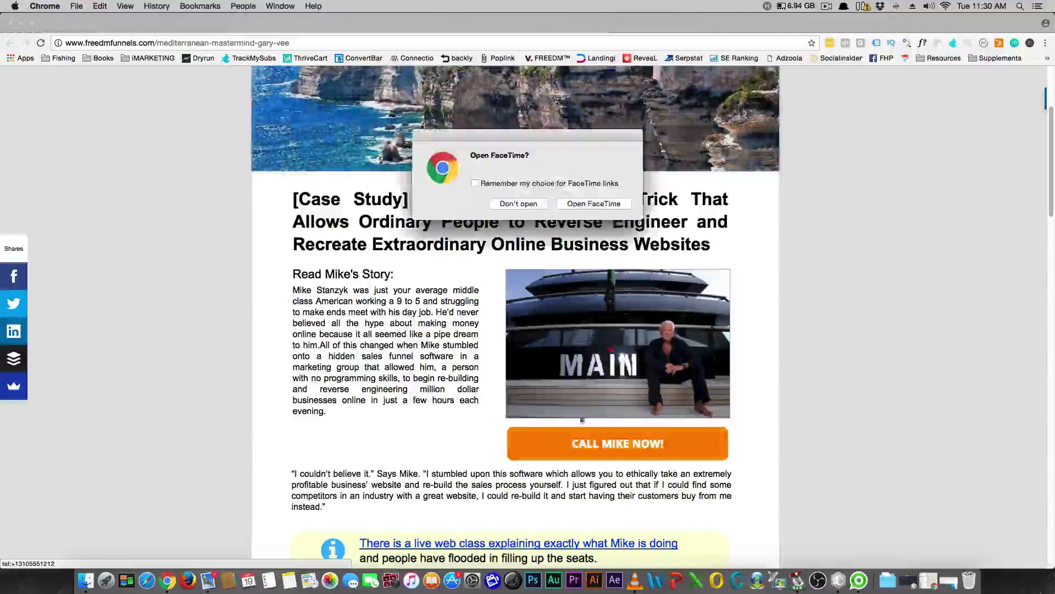
click(502, 204)
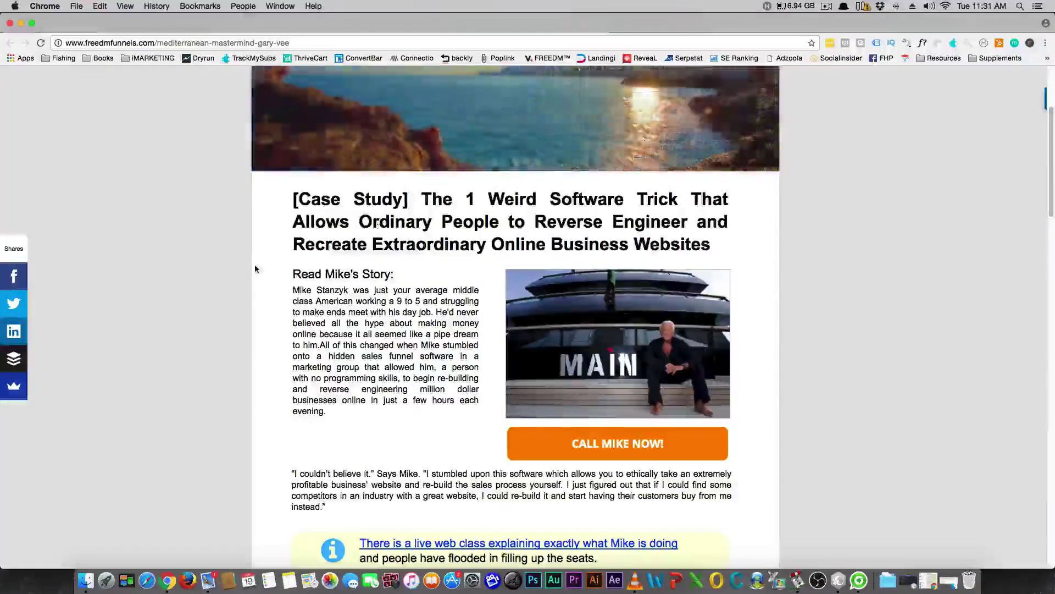
scroll(255, 264, down, 5)
scroll(252, 269, up, 3)
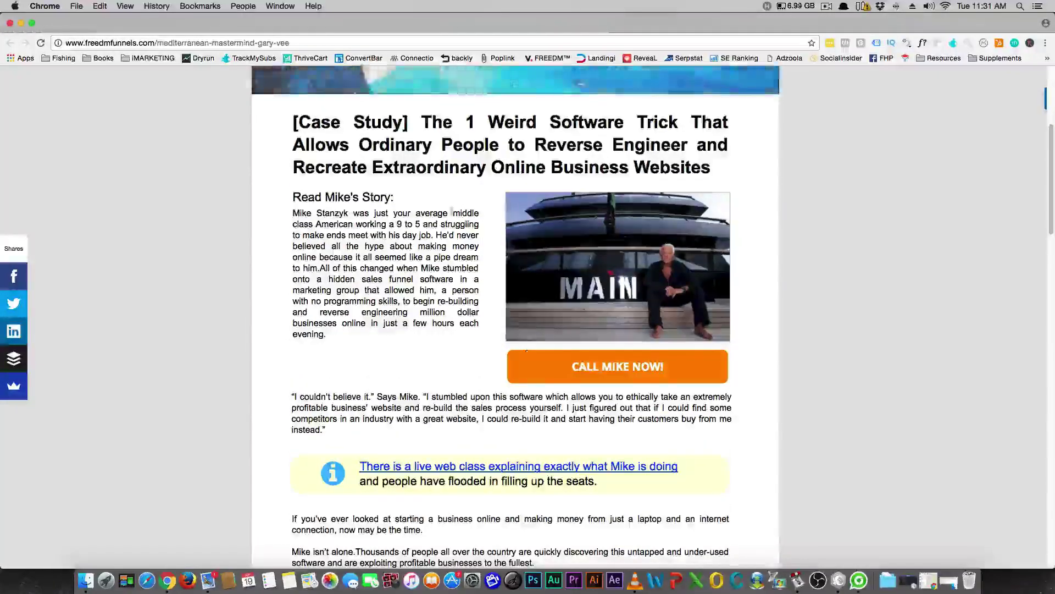
scroll(464, 254, up, 5)
scroll(464, 254, down, 4)
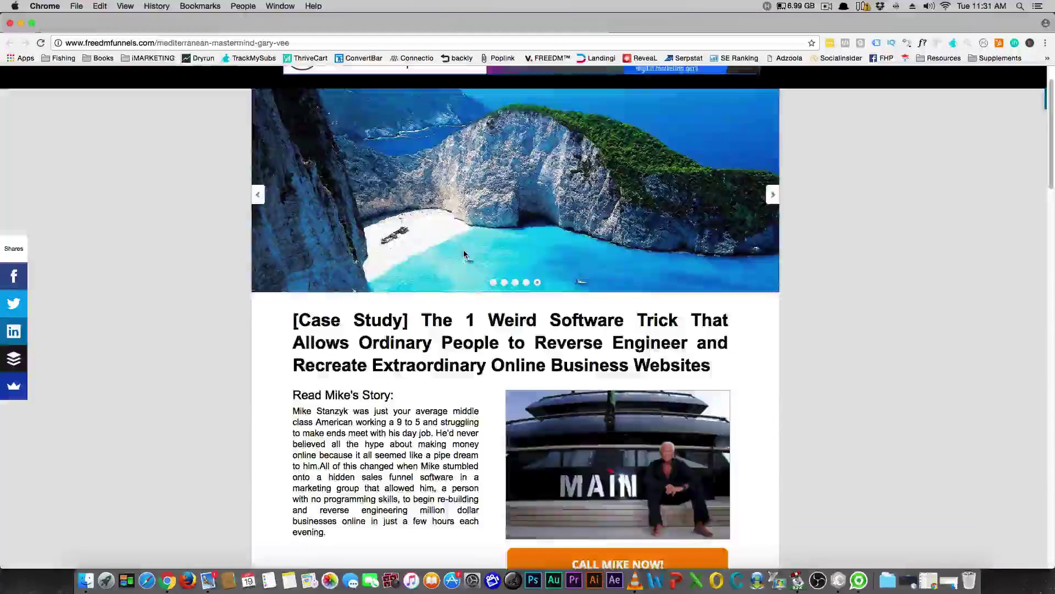
scroll(447, 268, down, 1)
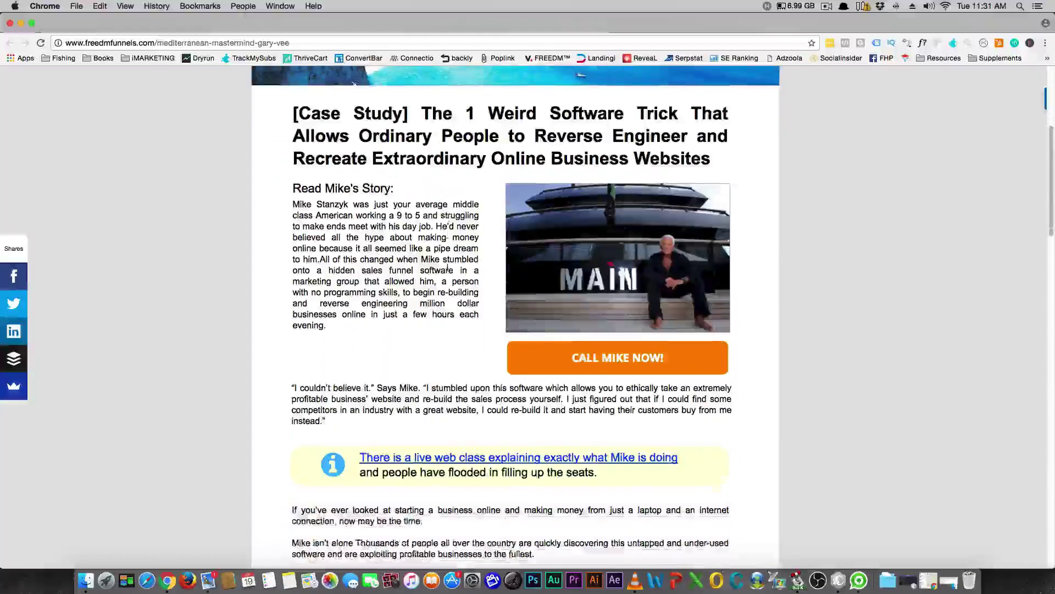
scroll(448, 269, down, 1)
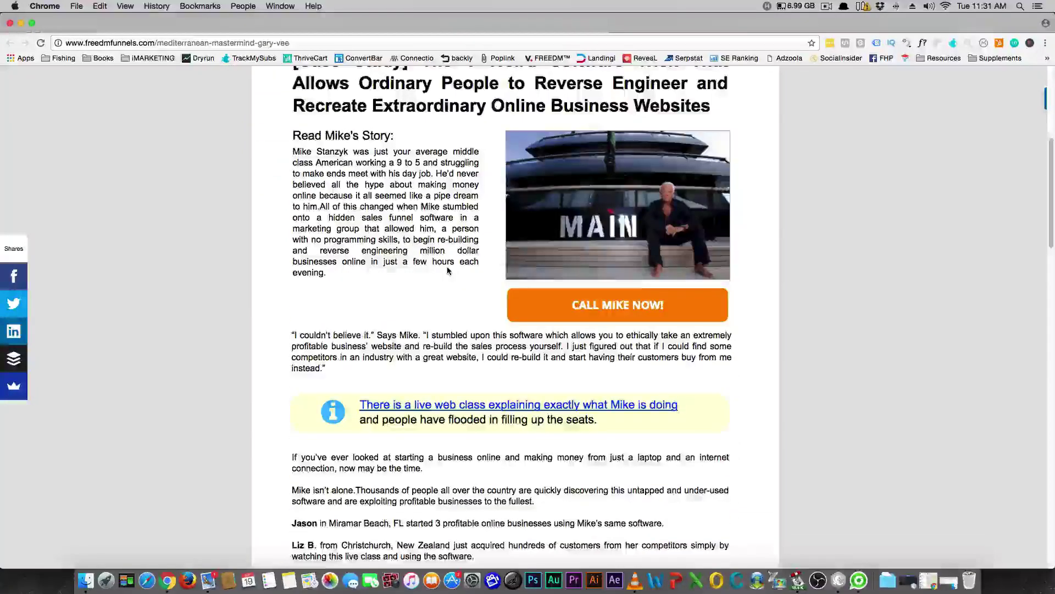
- Review the live advertorial from the case-study story and call button down to the web class link and closing video
scroll(448, 269, down, 1)
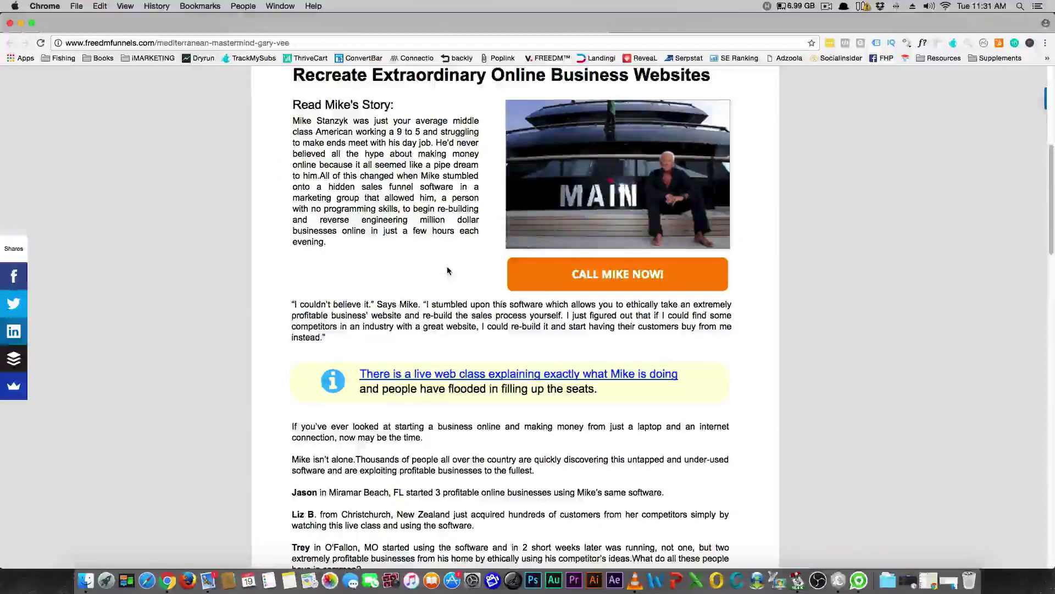
scroll(447, 266, down, 1)
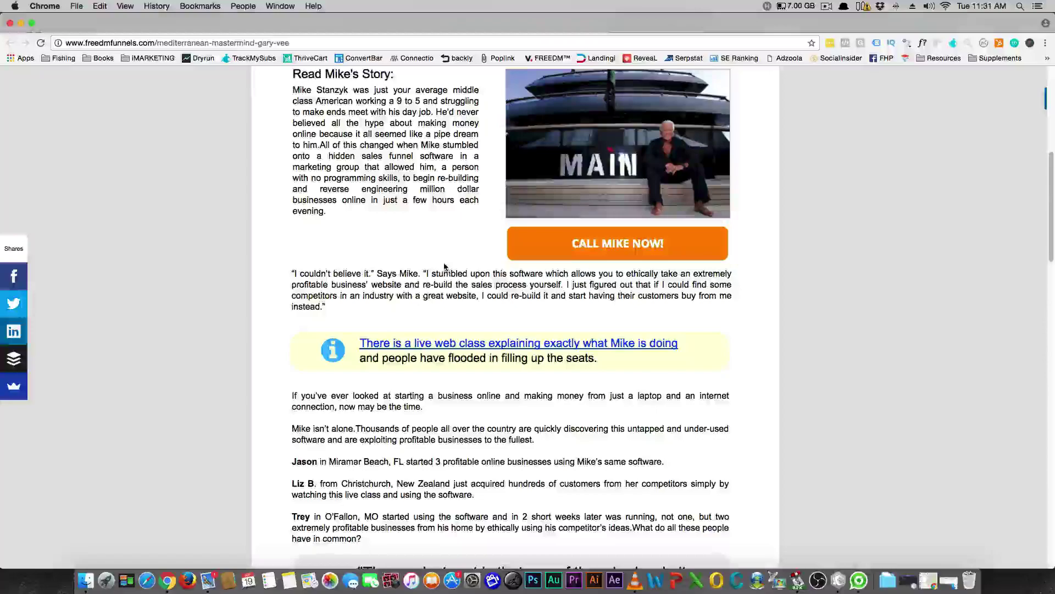
scroll(445, 266, down, 4)
scroll(444, 266, up, 10)
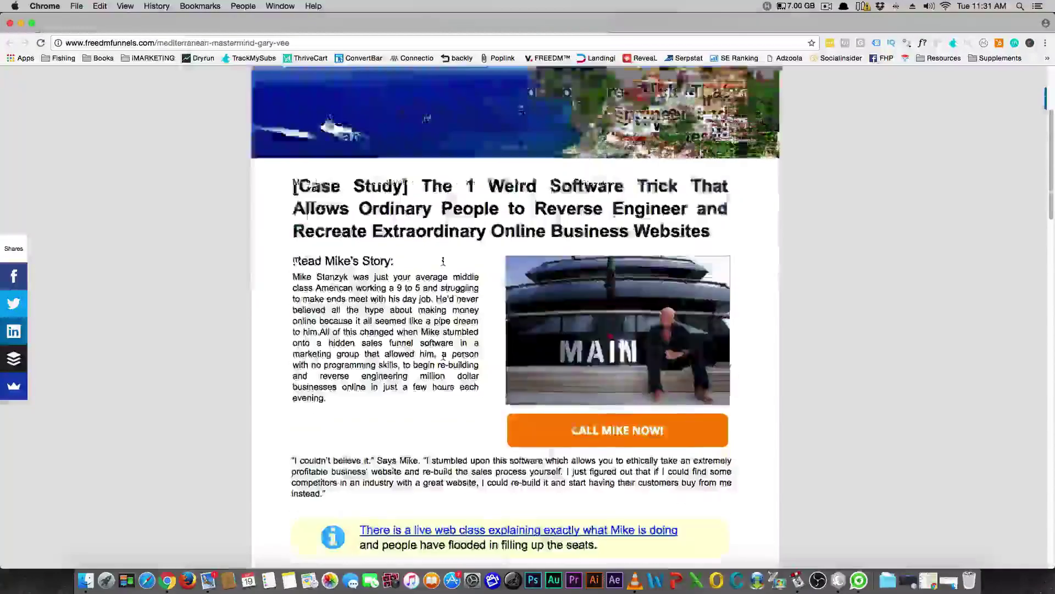
scroll(434, 264, down, 10)
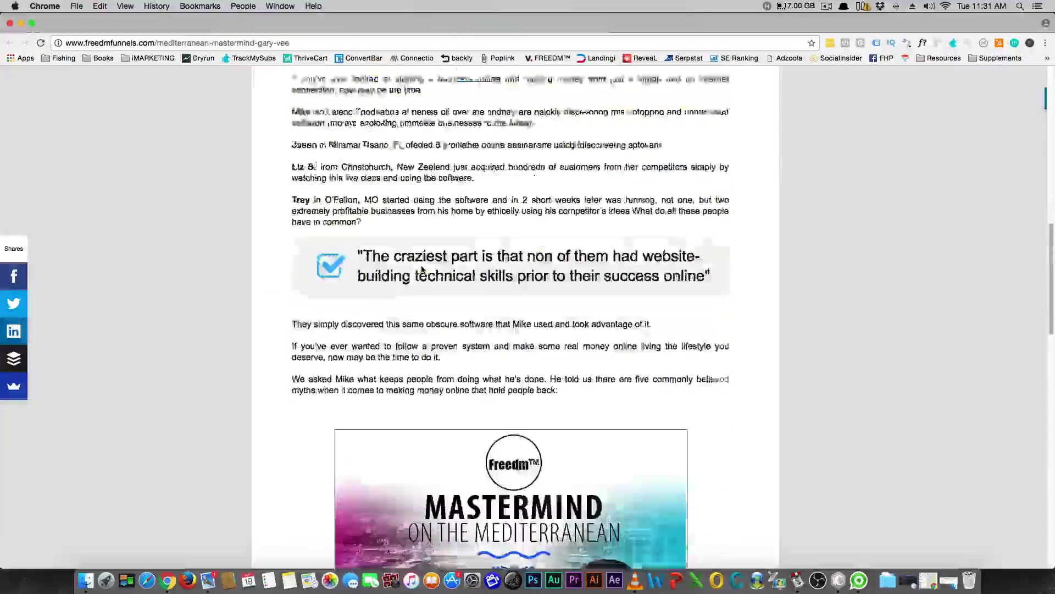
scroll(422, 270, down, 20)
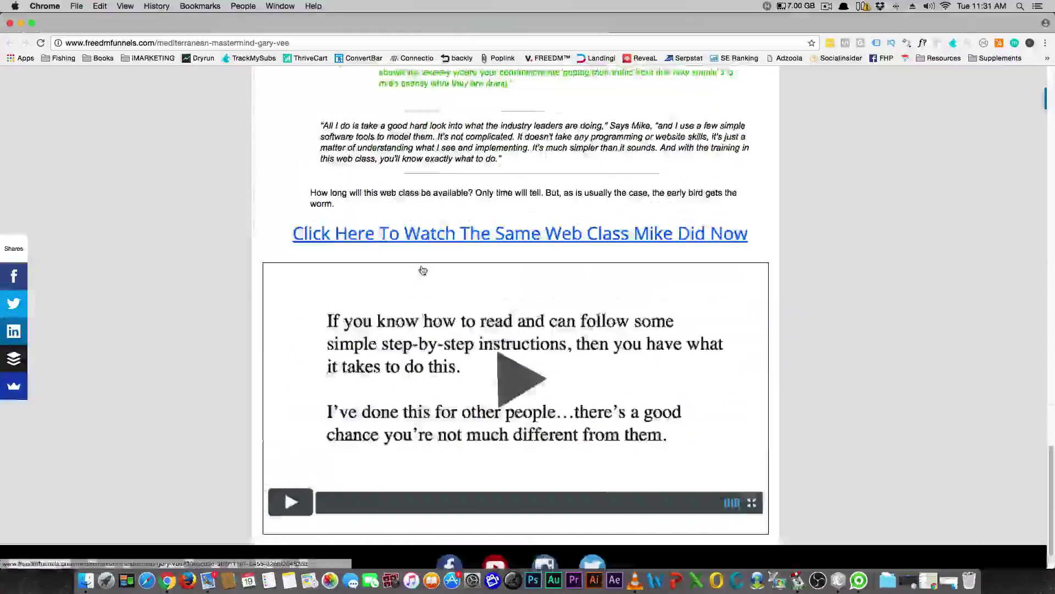
- Close the live page, dismiss the publish confirmation in the editor, and leave the call button deselected
key(super+w)
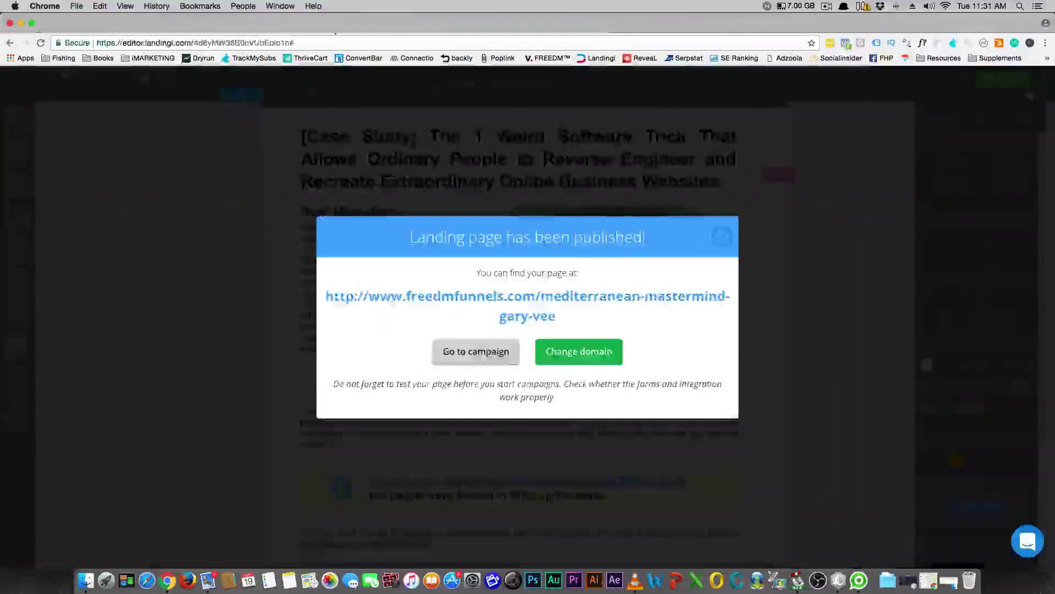
click(802, 291)
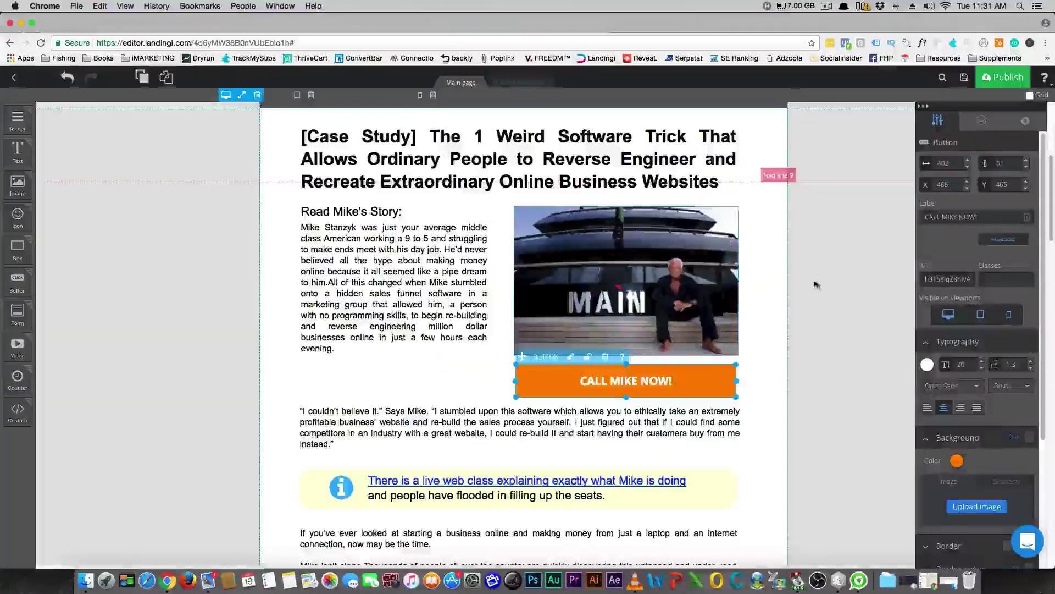
click(666, 392)
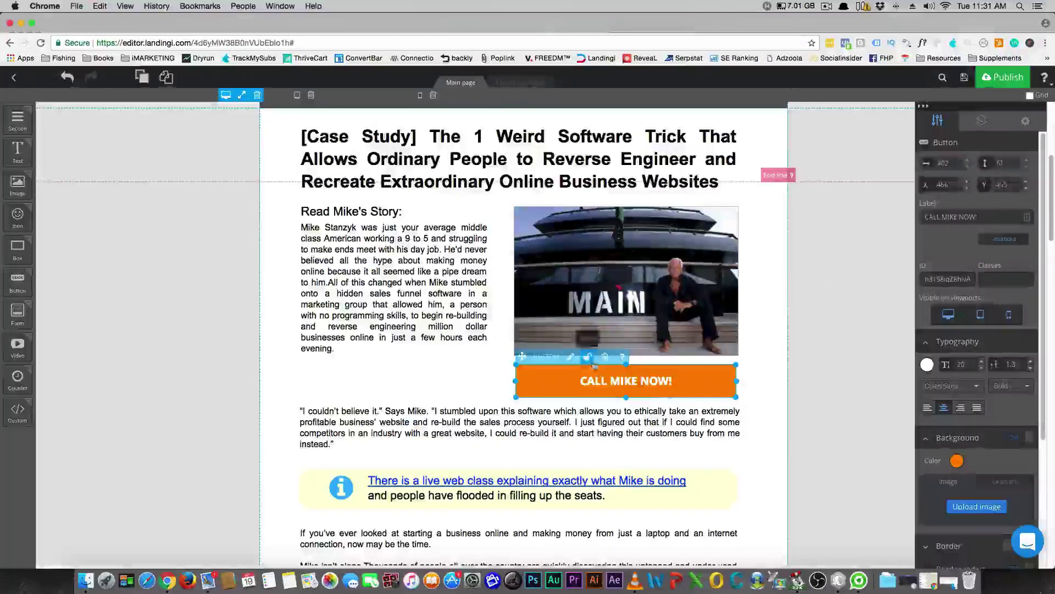
click(815, 360)
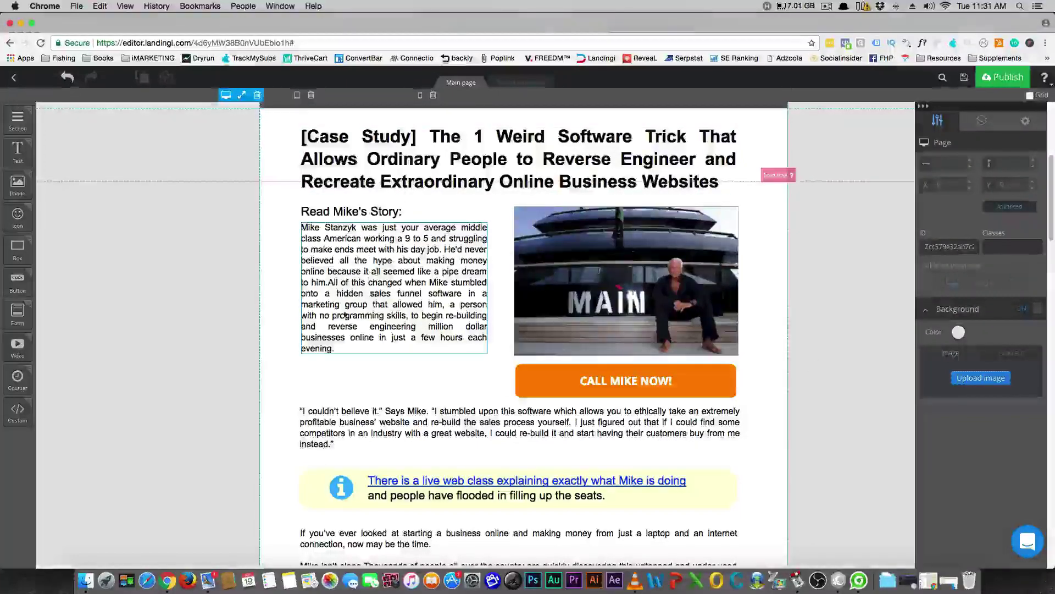
- Examine the body copy in the editor and inspect the custom code block above the case-study headline
scroll(406, 222, down, 5)
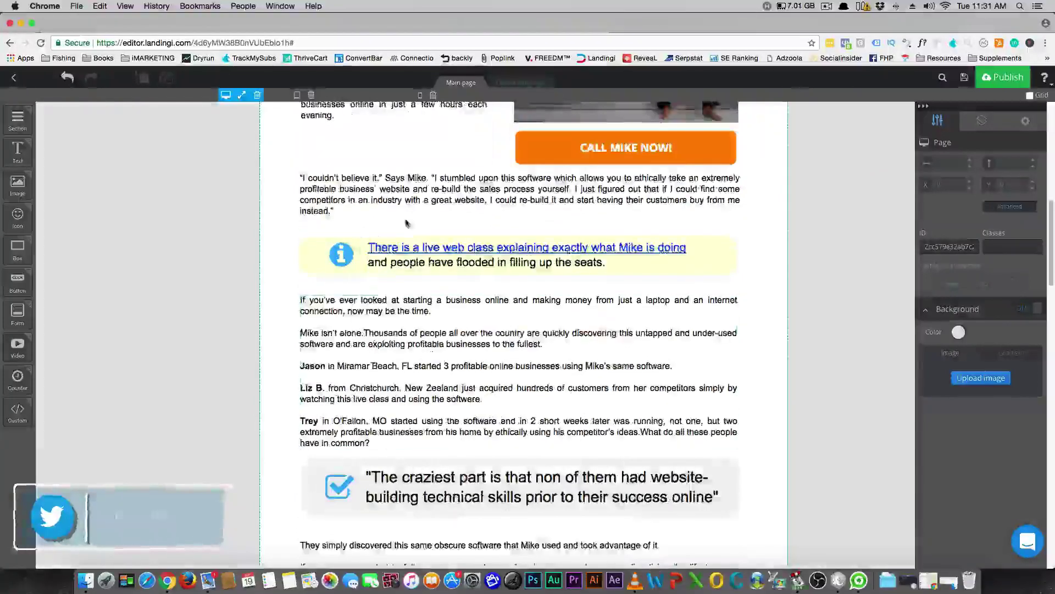
scroll(427, 401, down, 2)
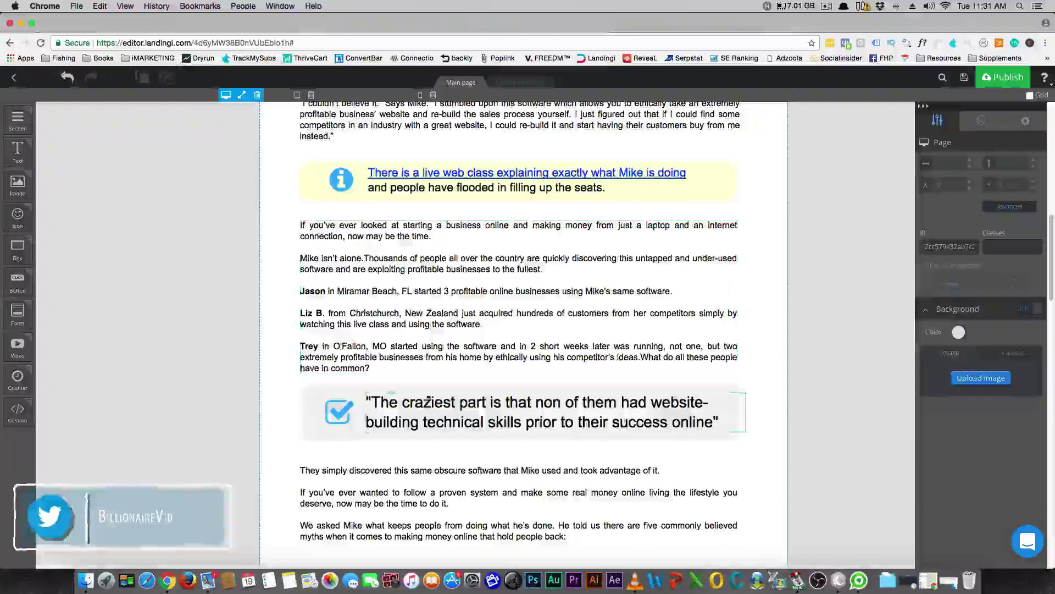
scroll(412, 404, up, 15)
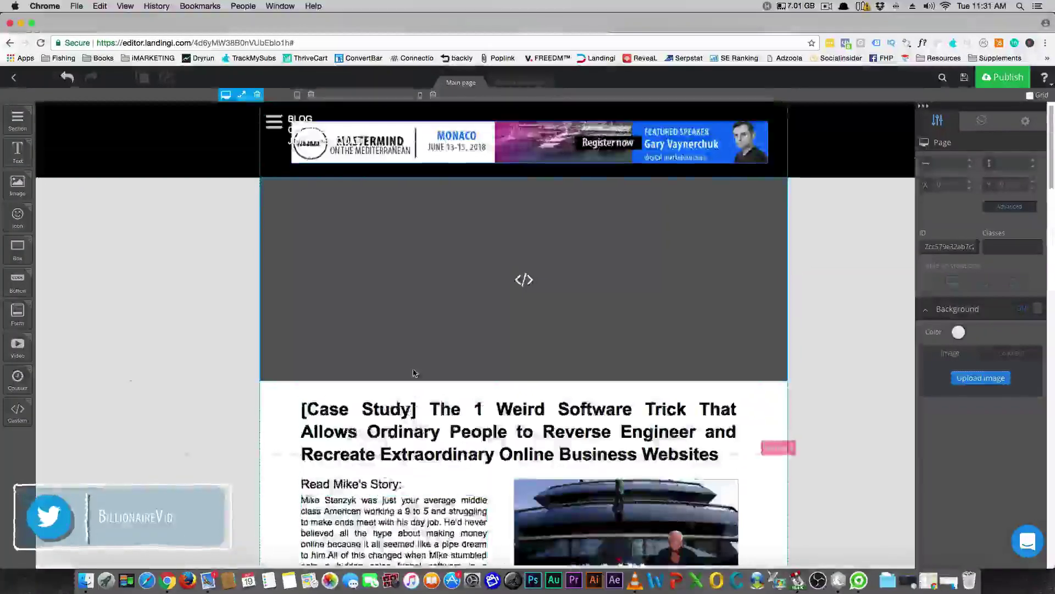
click(440, 293)
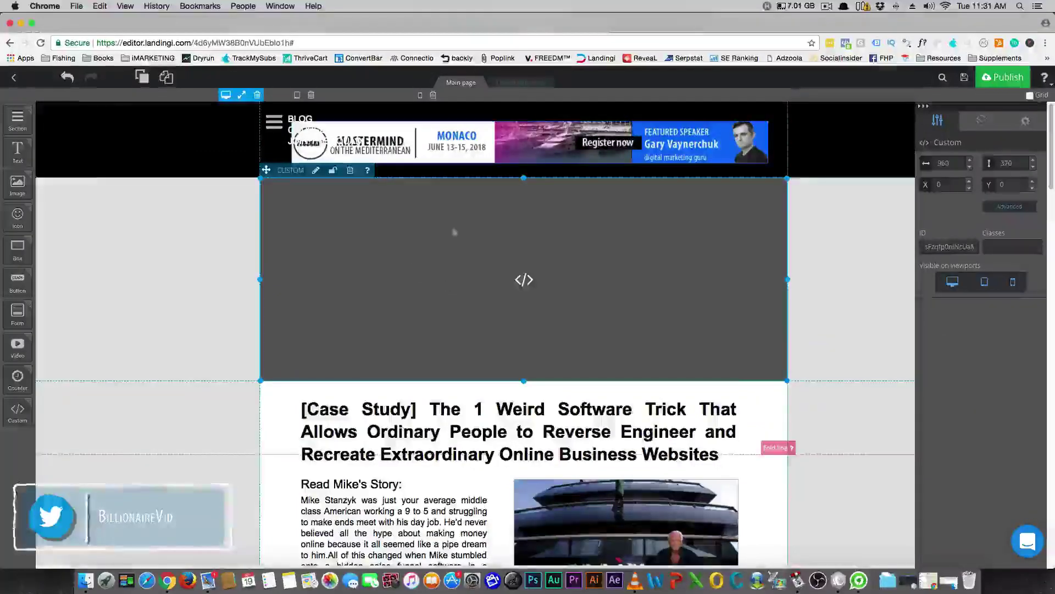
click(230, 290)
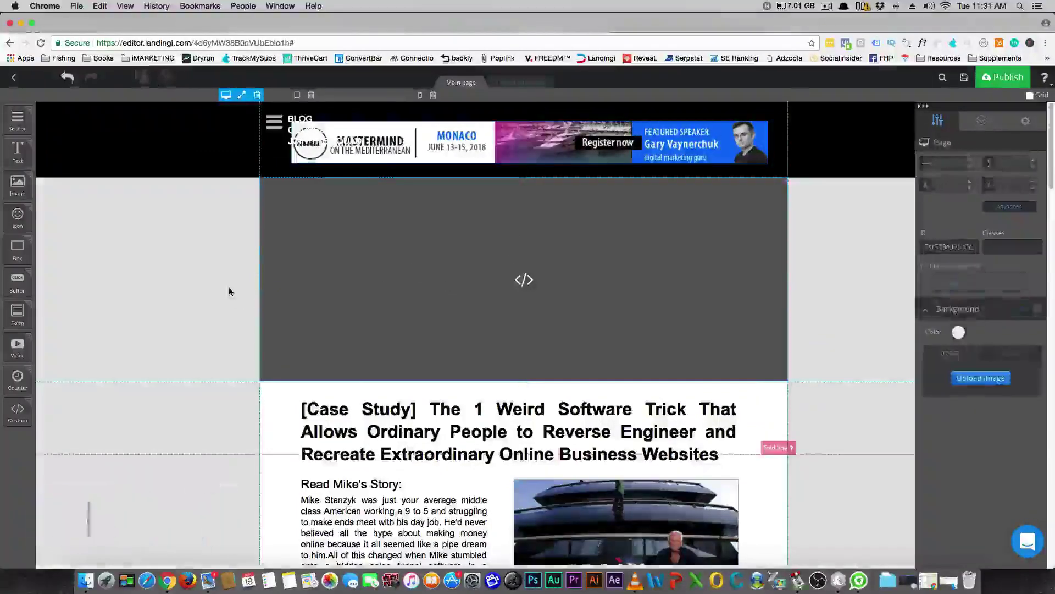
- Examine the advertorial's flow in the editor, from the story through the mastermind banner, myths and web class link to the video and footer
scroll(240, 292, down, 1)
scroll(241, 293, down, 15)
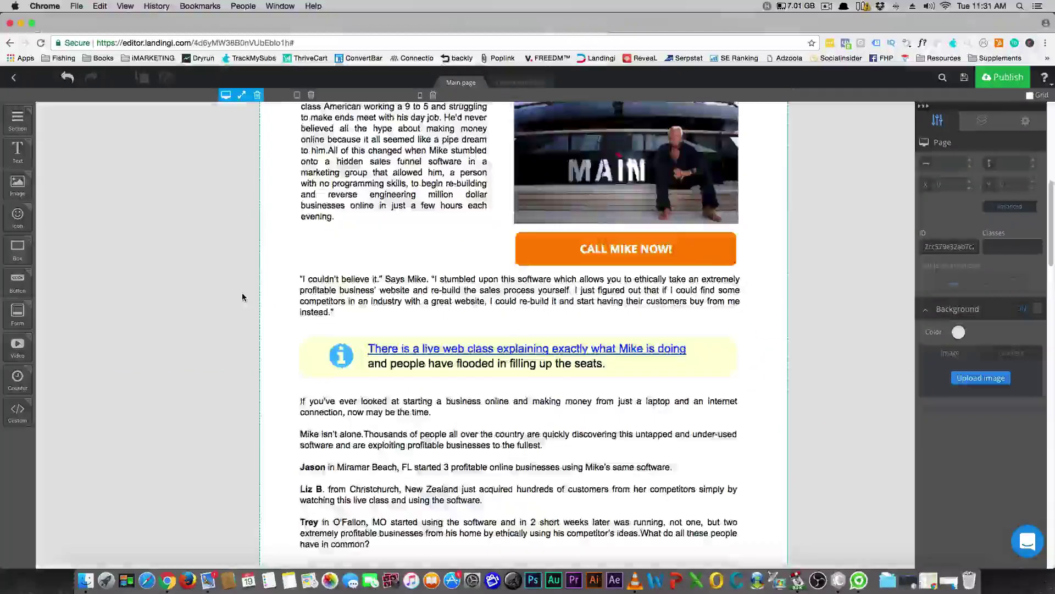
scroll(243, 297, down, 5)
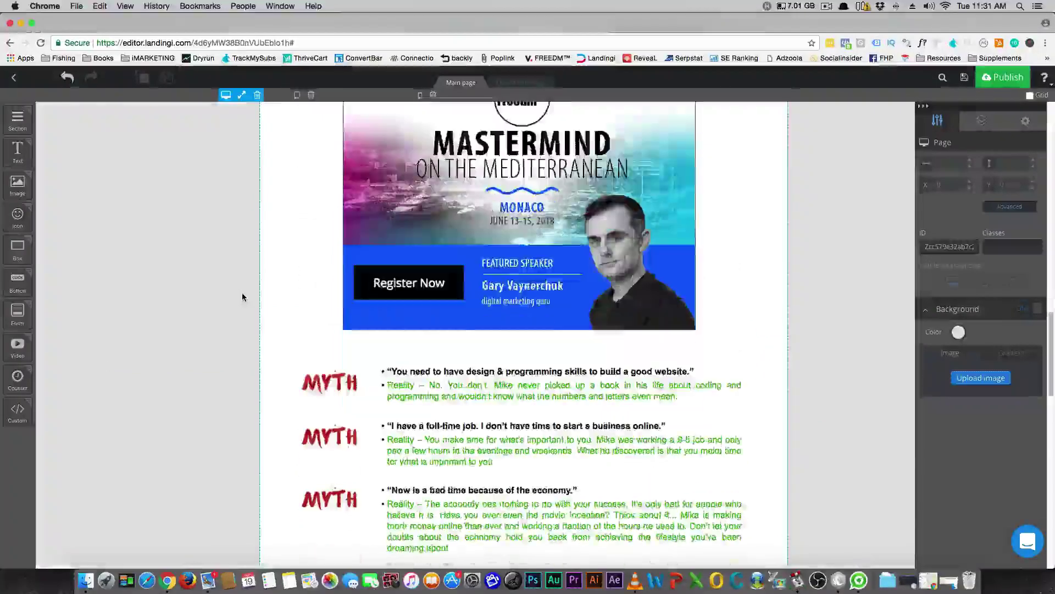
scroll(243, 297, down, 4)
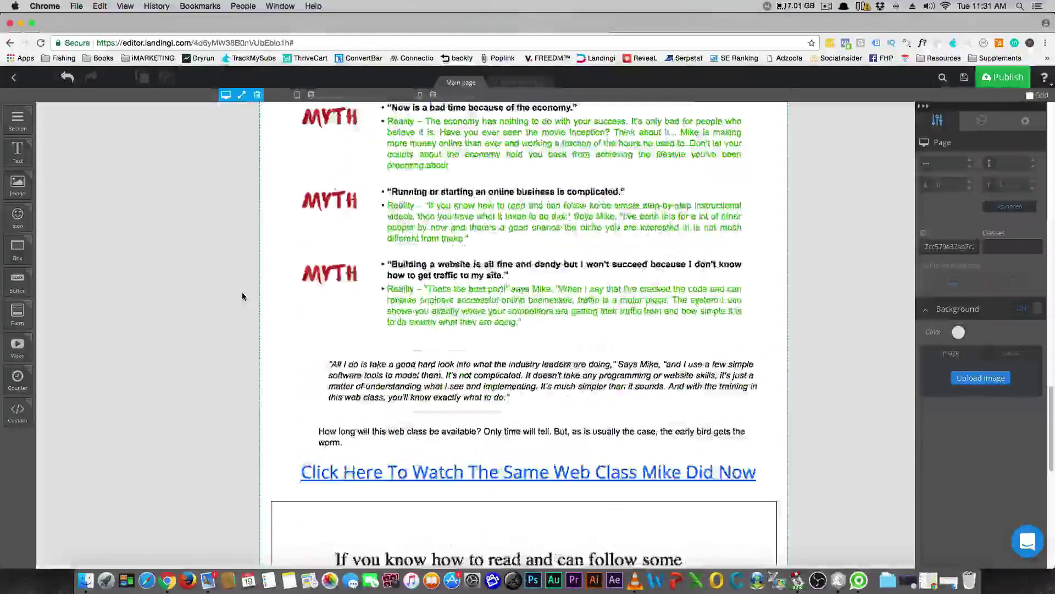
scroll(243, 297, up, 12)
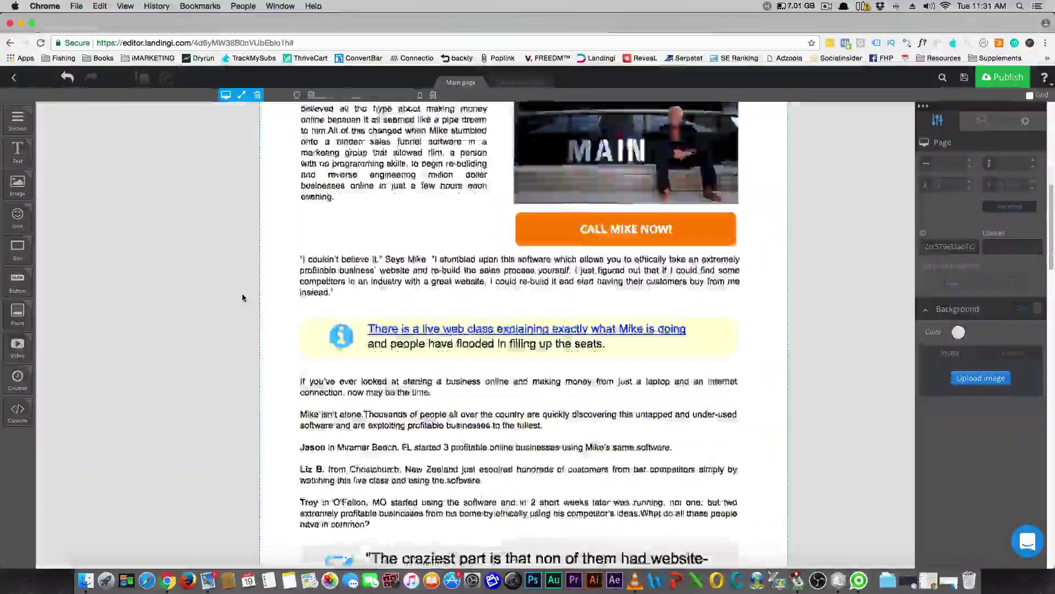
scroll(242, 298, down, 5)
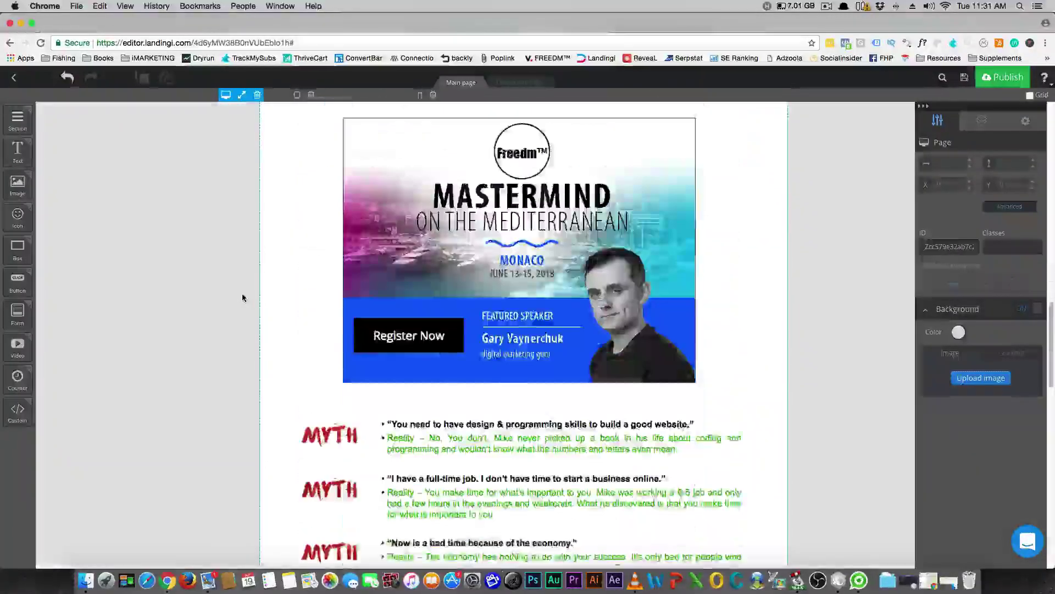
scroll(243, 297, down, 10)
scroll(242, 297, up, 7)
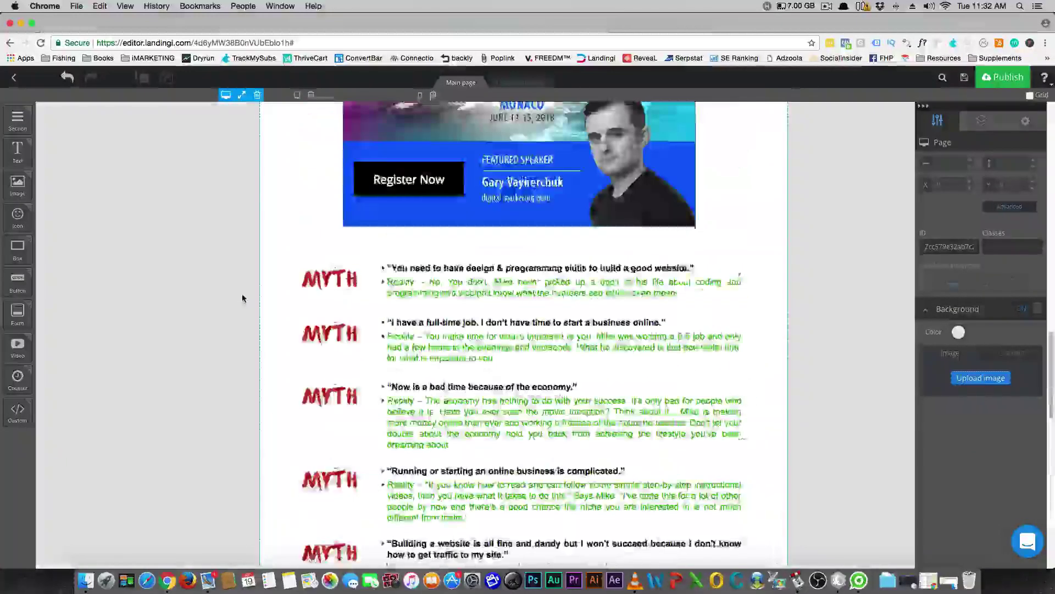
scroll(242, 298, up, 15)
scroll(243, 297, down, 10)
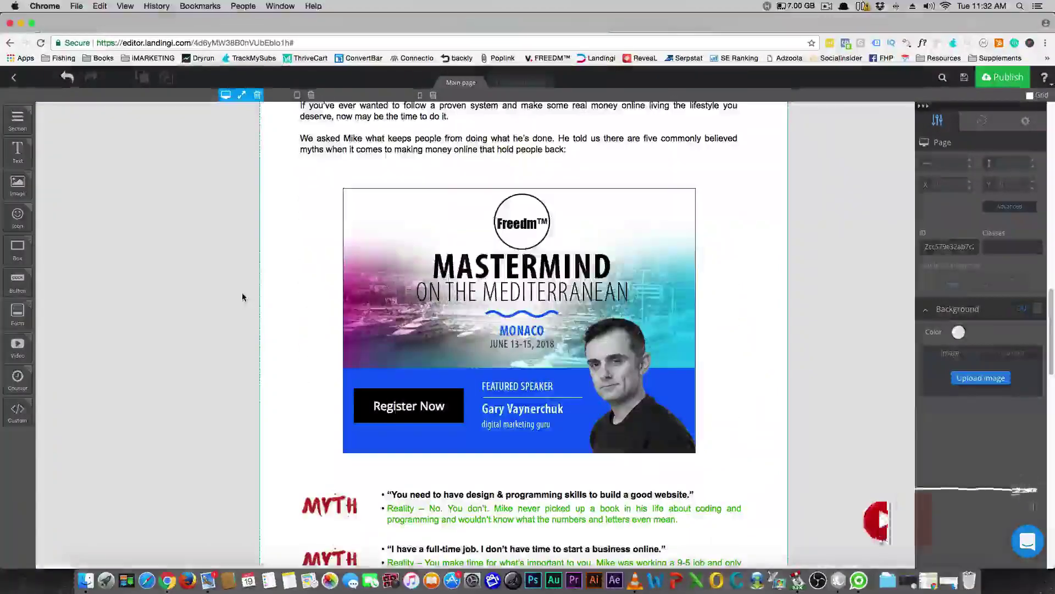
scroll(242, 292, down, 10)
scroll(242, 292, up, 11)
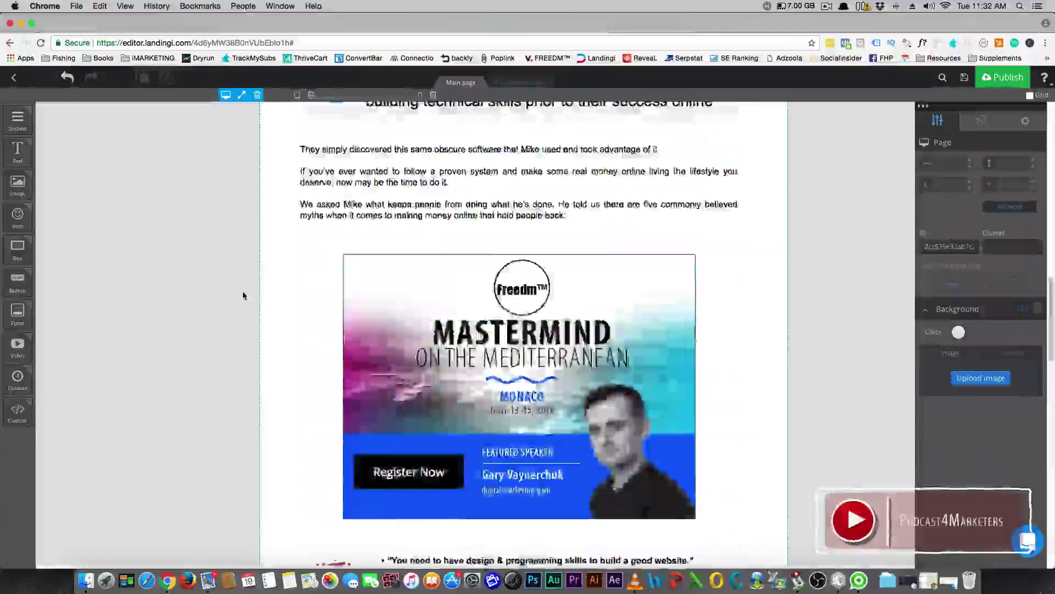
scroll(243, 291, up, 18)
scroll(243, 292, down, 10)
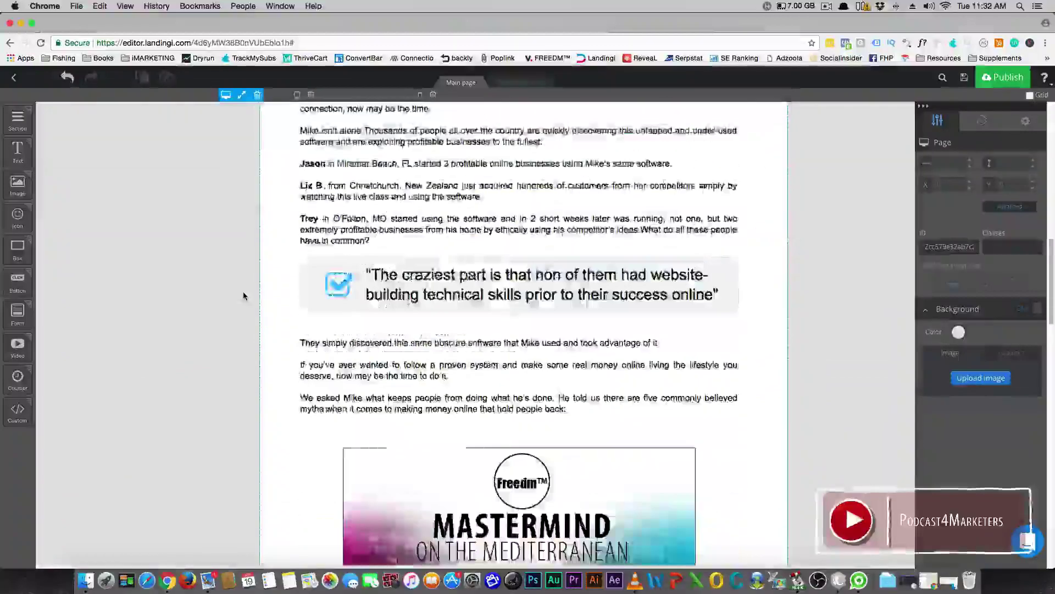
scroll(244, 296, down, 15)
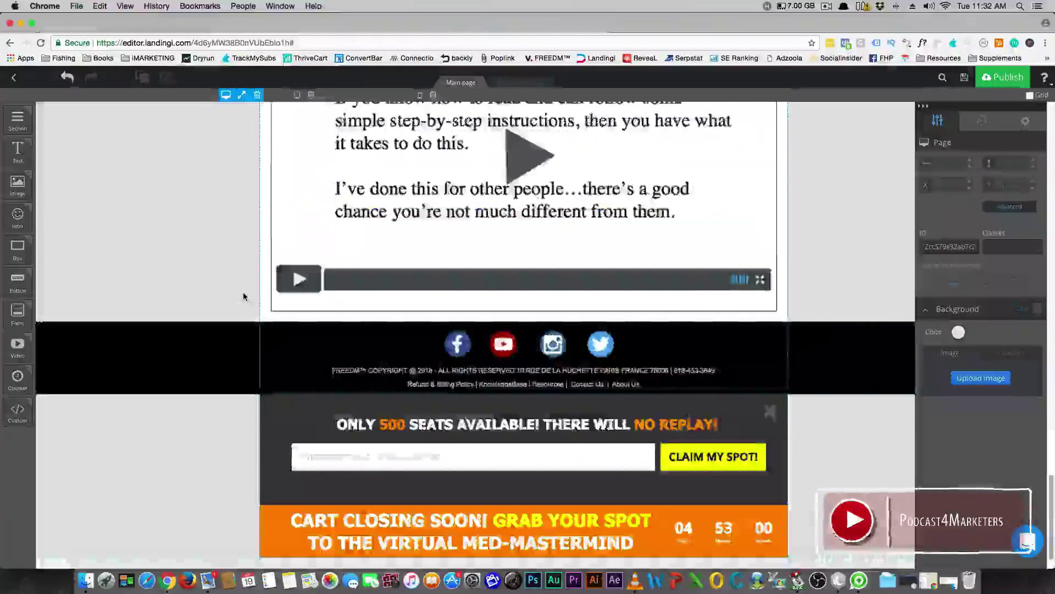
scroll(244, 297, up, 15)
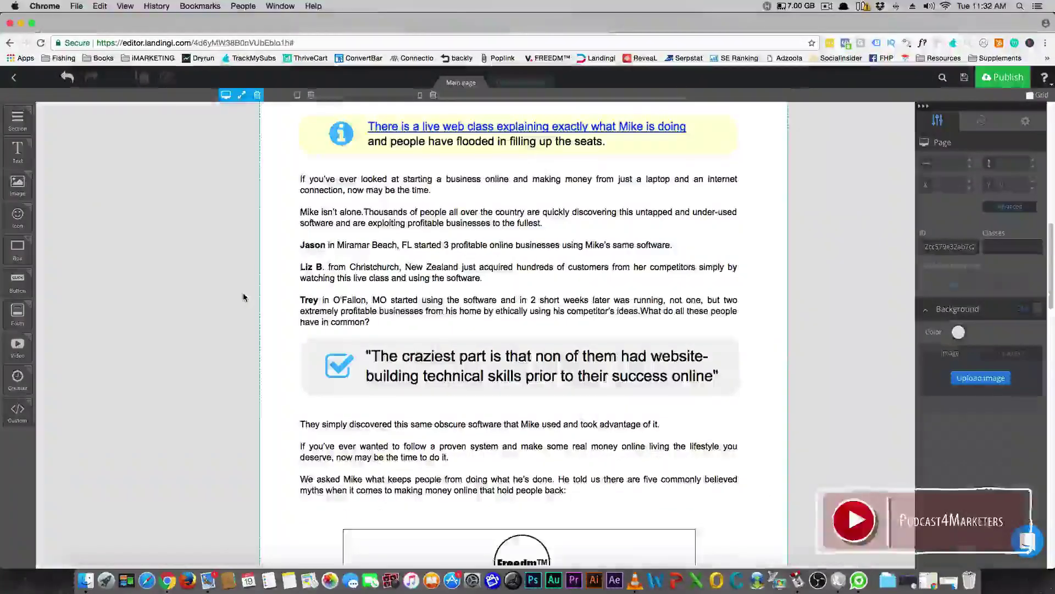
scroll(243, 297, down, 10)
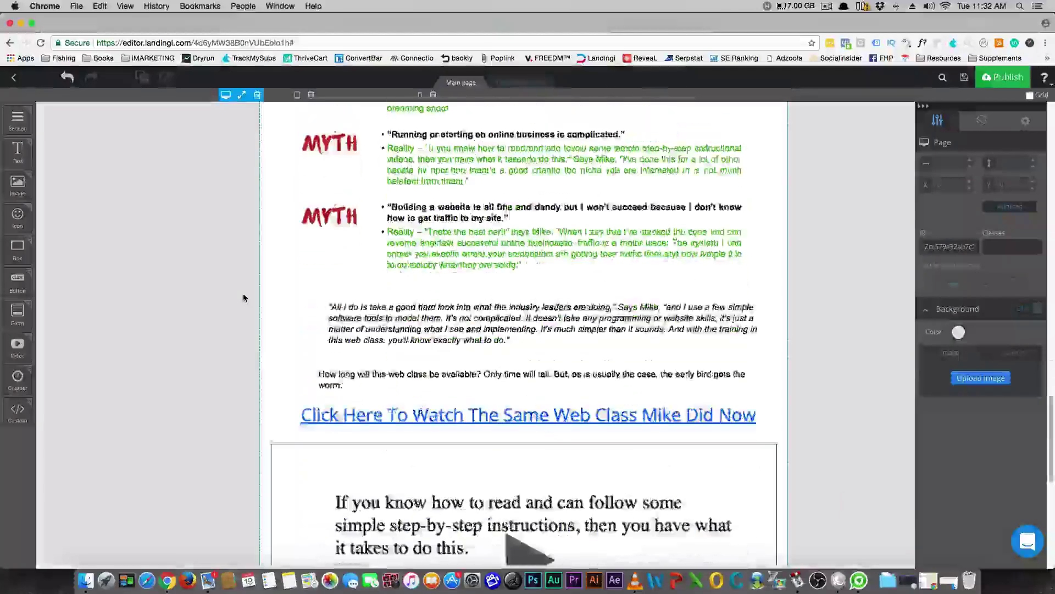
scroll(244, 297, down, 3)
scroll(244, 297, up, 10)
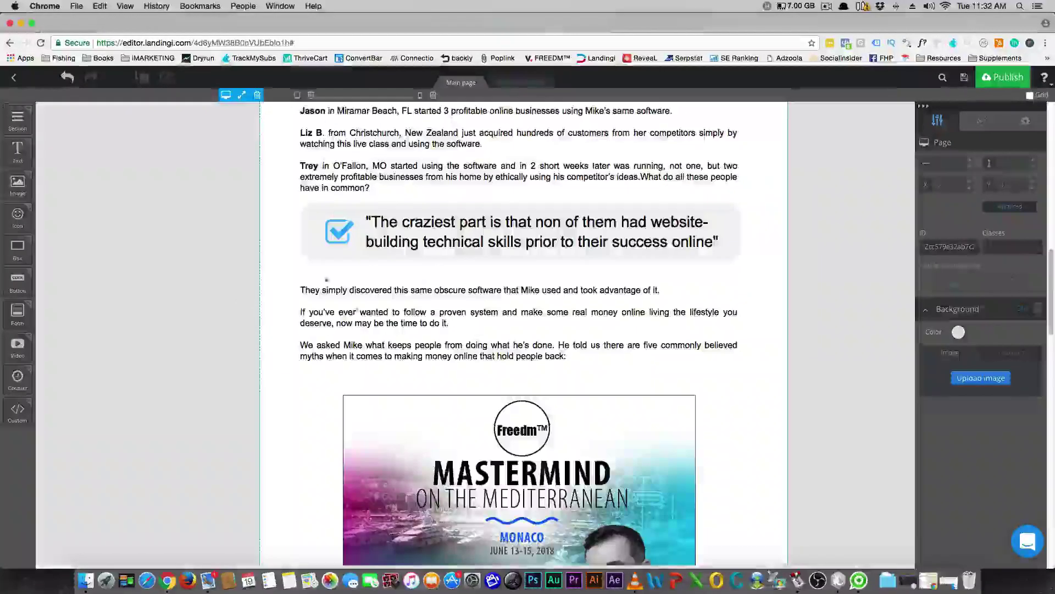
scroll(307, 348, down, 3)
scroll(308, 347, down, 3)
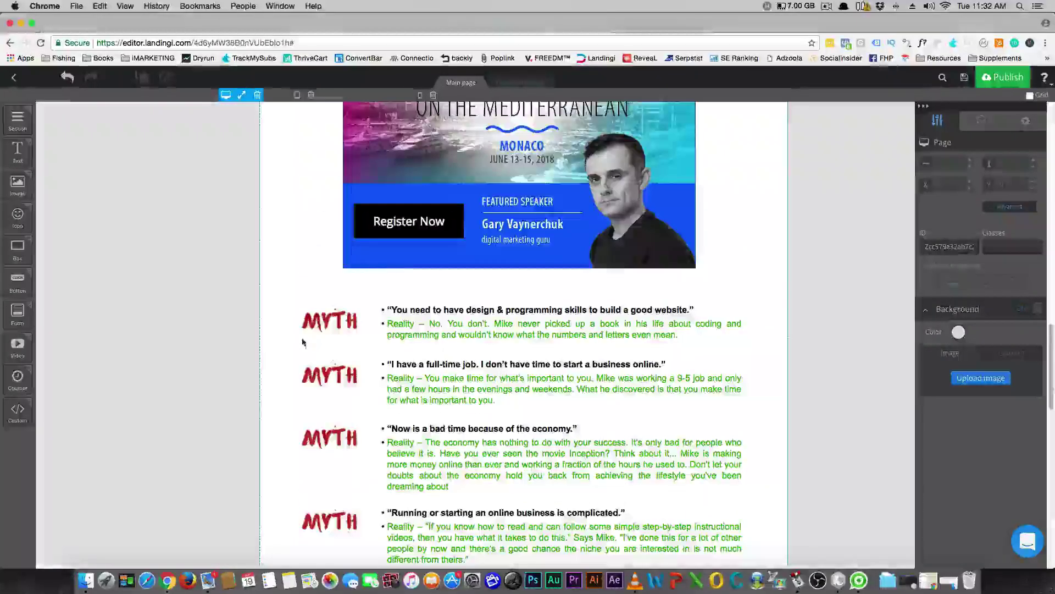
- Examine the header banner, headline and story, inspect the yacht photo's settings, and look again at the mastermind banner and myths
scroll(376, 330, up, 15)
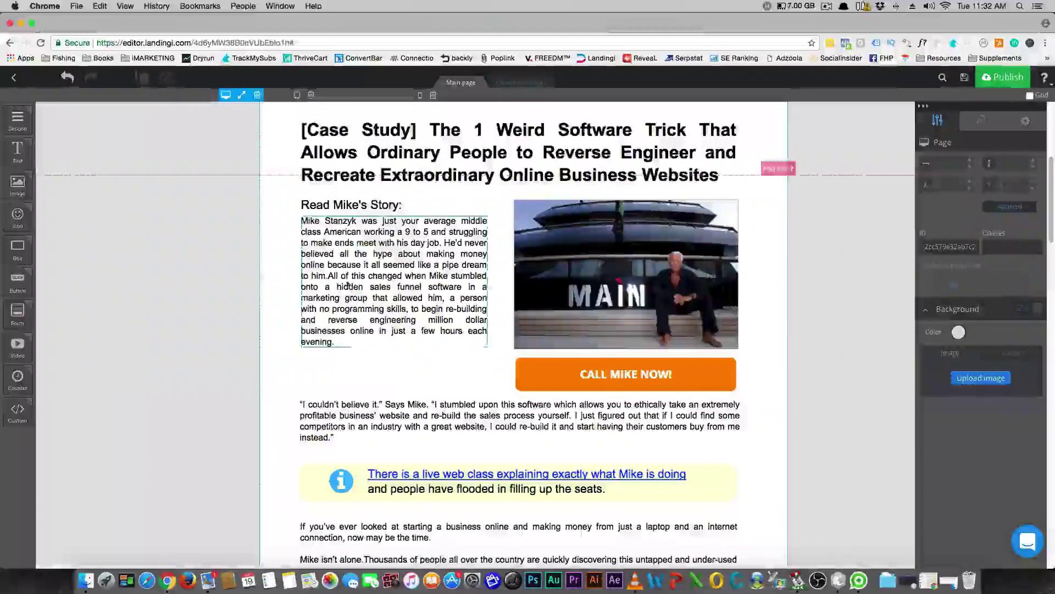
scroll(347, 284, down, 2)
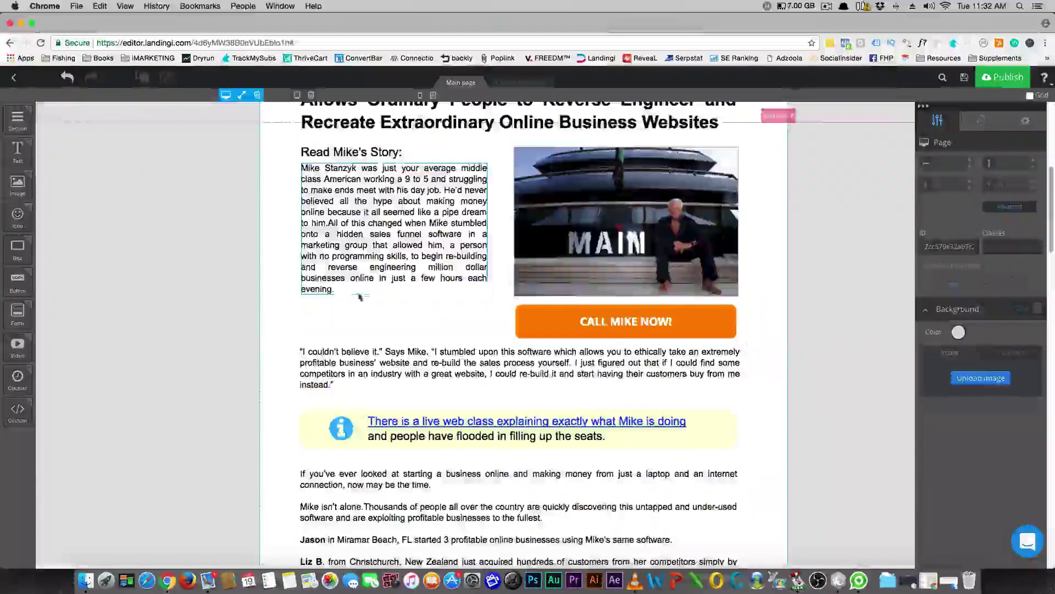
scroll(329, 286, up, 10)
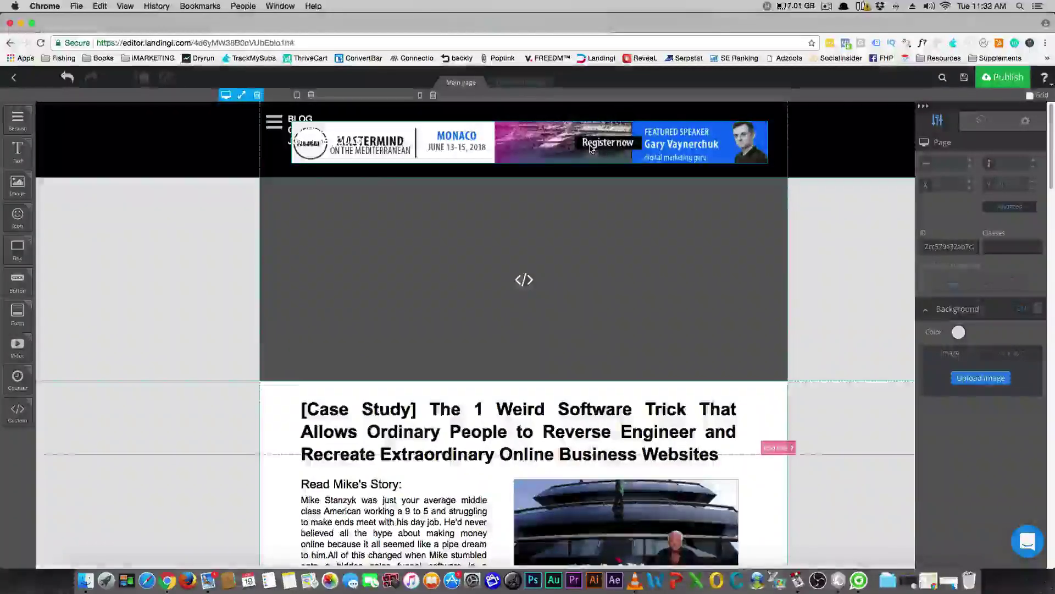
scroll(589, 148, down, 6)
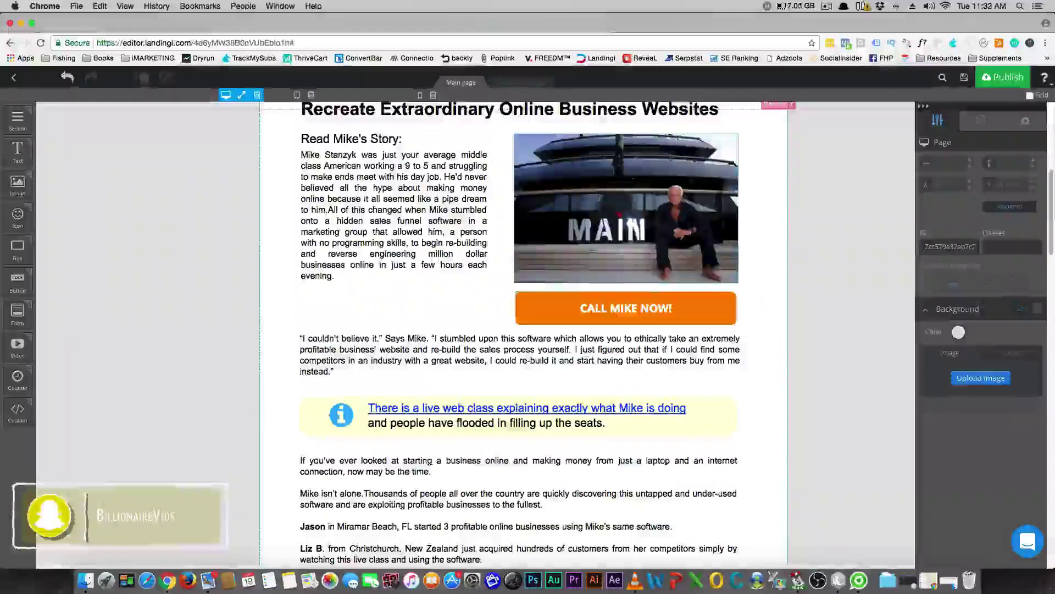
scroll(631, 299, up, 2)
click(631, 299)
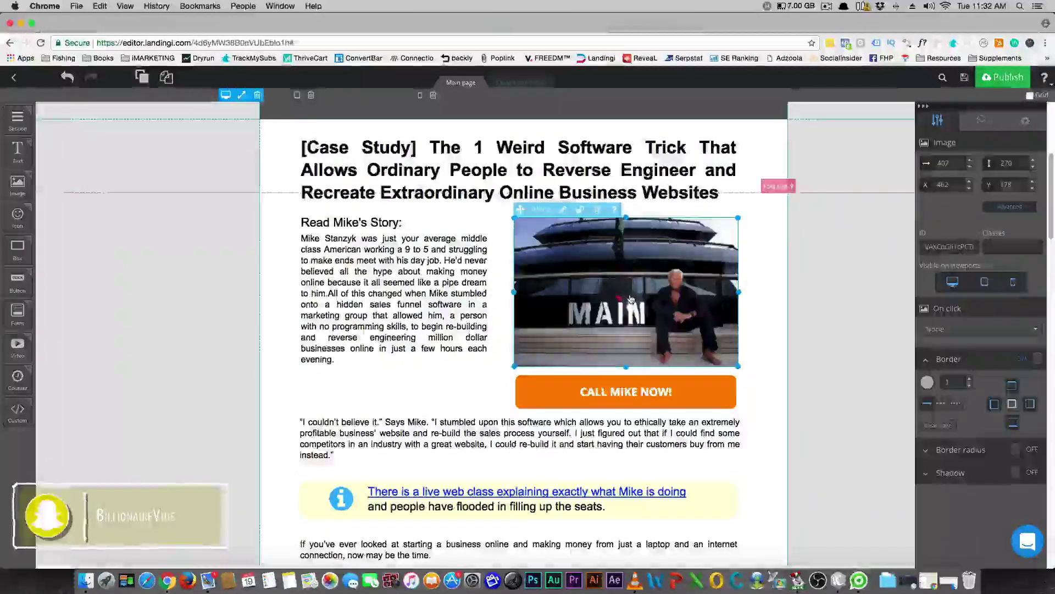
click(228, 324)
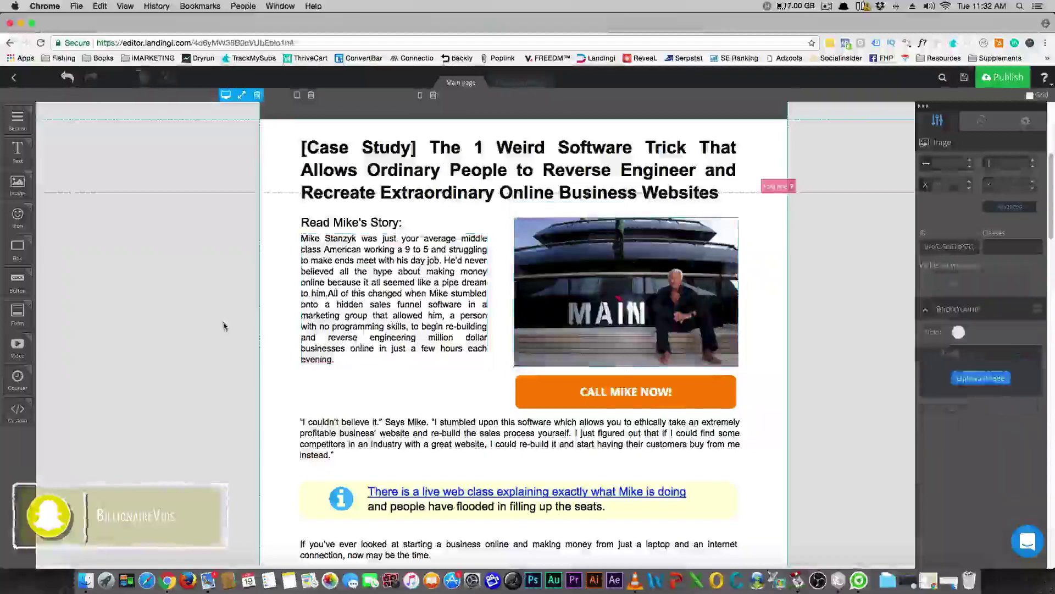
scroll(227, 326, down, 3)
scroll(228, 325, down, 8)
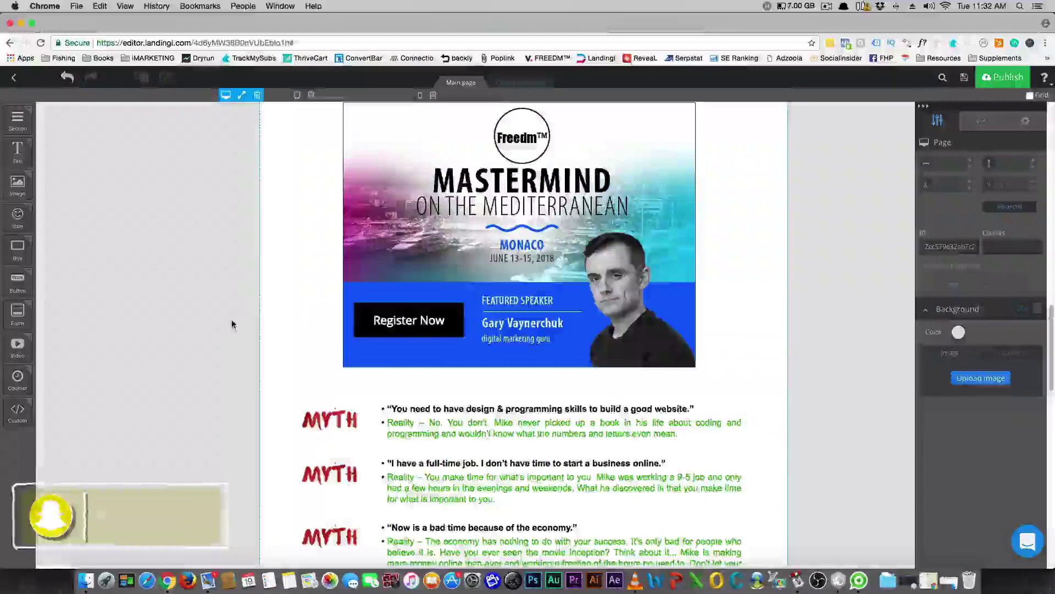
- Examine the copy above the mastermind banner, the header and the custom code block once more in the editor
scroll(247, 300, up, 3)
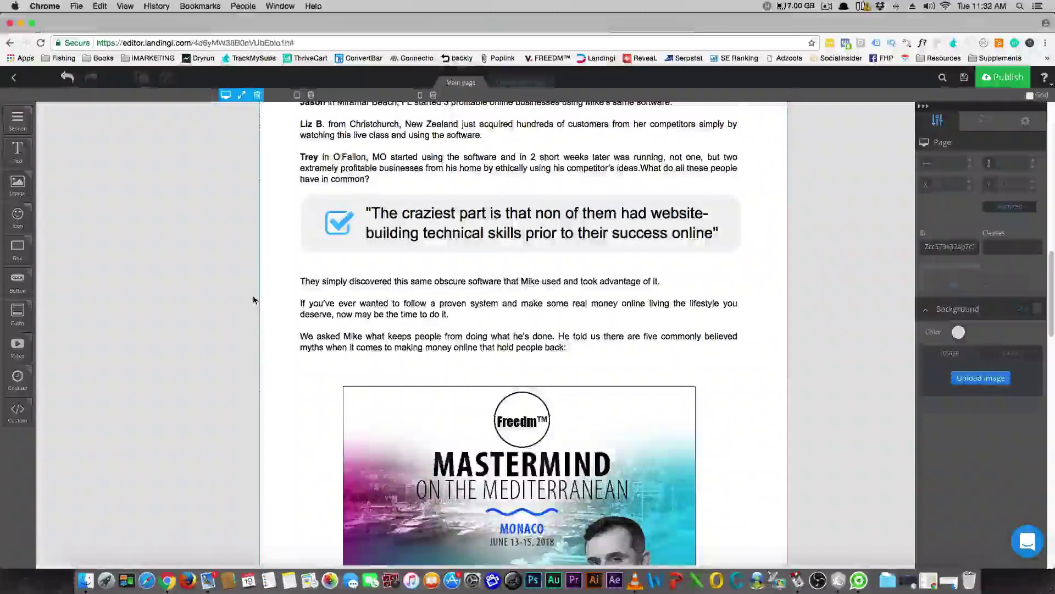
scroll(253, 295, up, 5)
scroll(253, 295, up, 6)
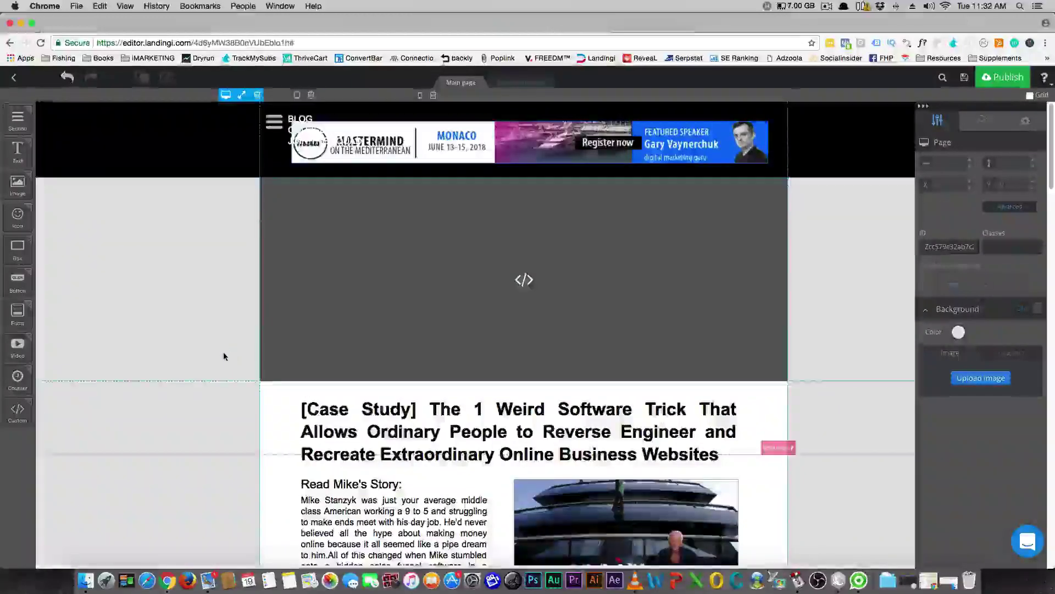
scroll(223, 352, down, 12)
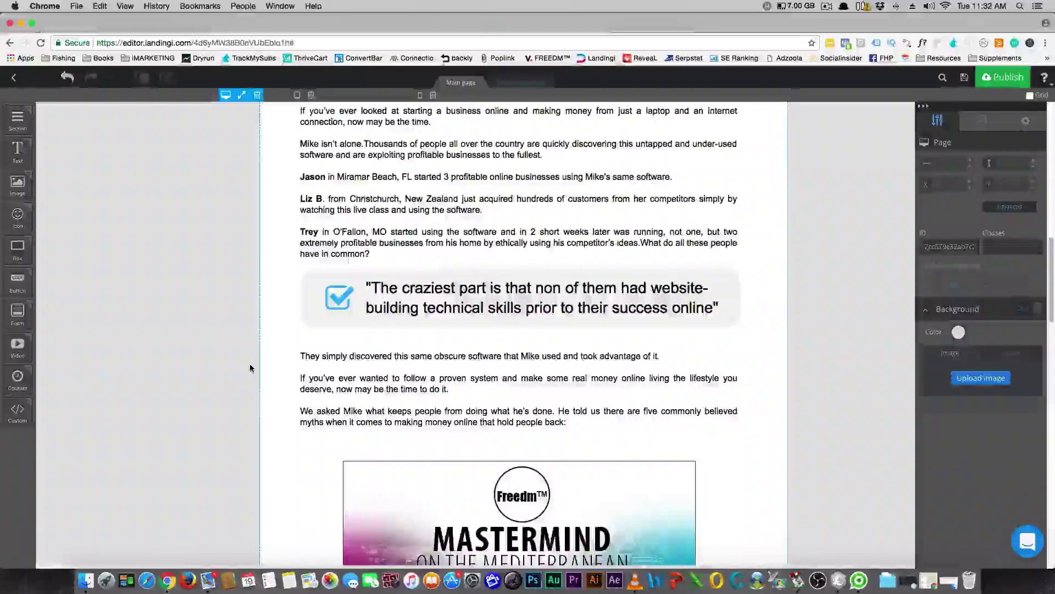
scroll(250, 368, up, 1)
- Switch to the live advertorial page and examine it from the footer video back to the header slideshow
key(ctrl+Tab)
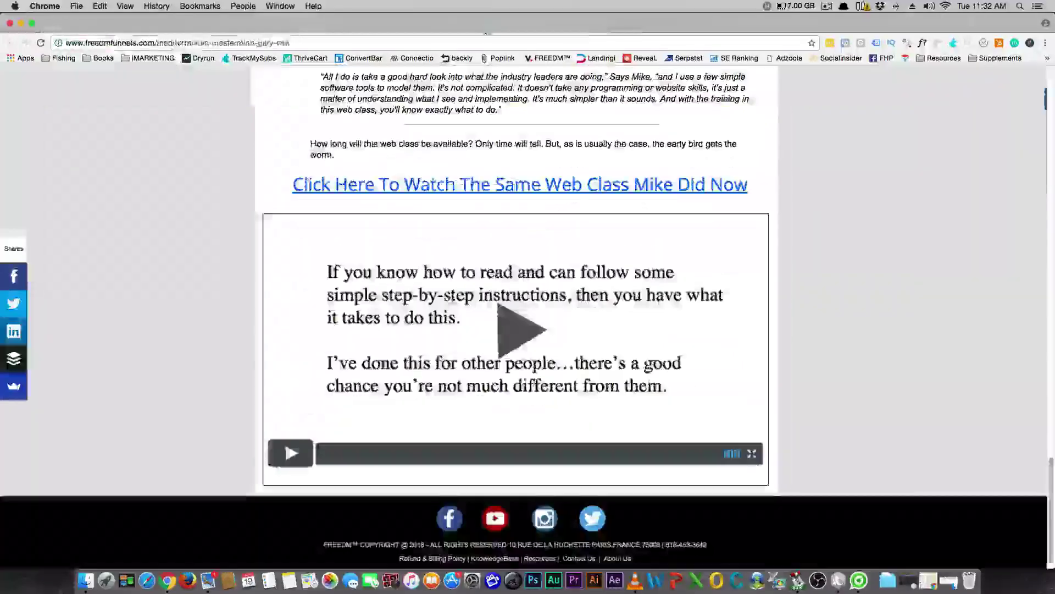
scroll(146, 303, up, 3)
scroll(148, 297, up, 15)
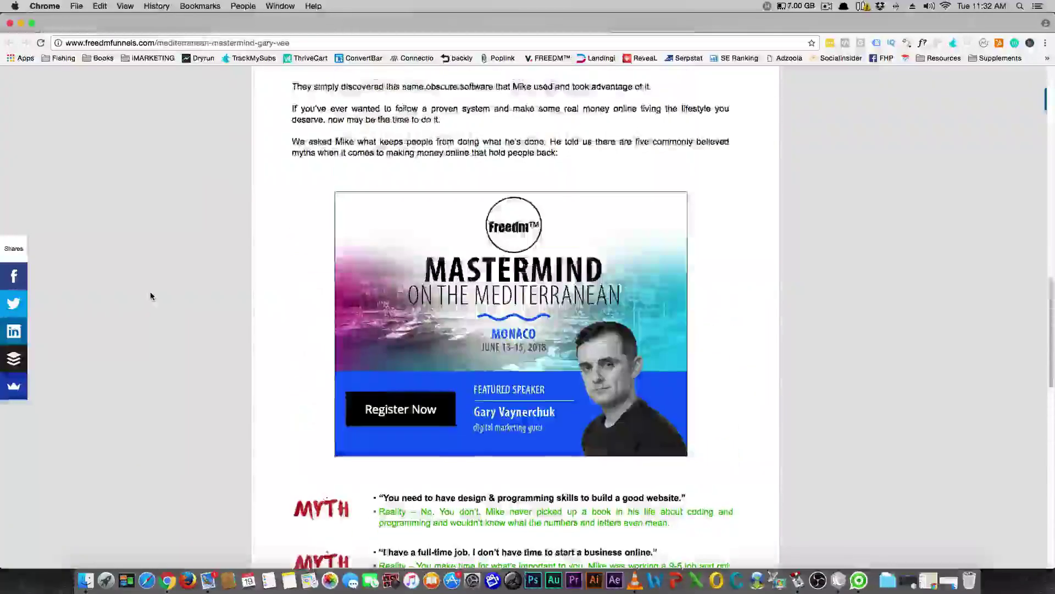
scroll(152, 294, up, 15)
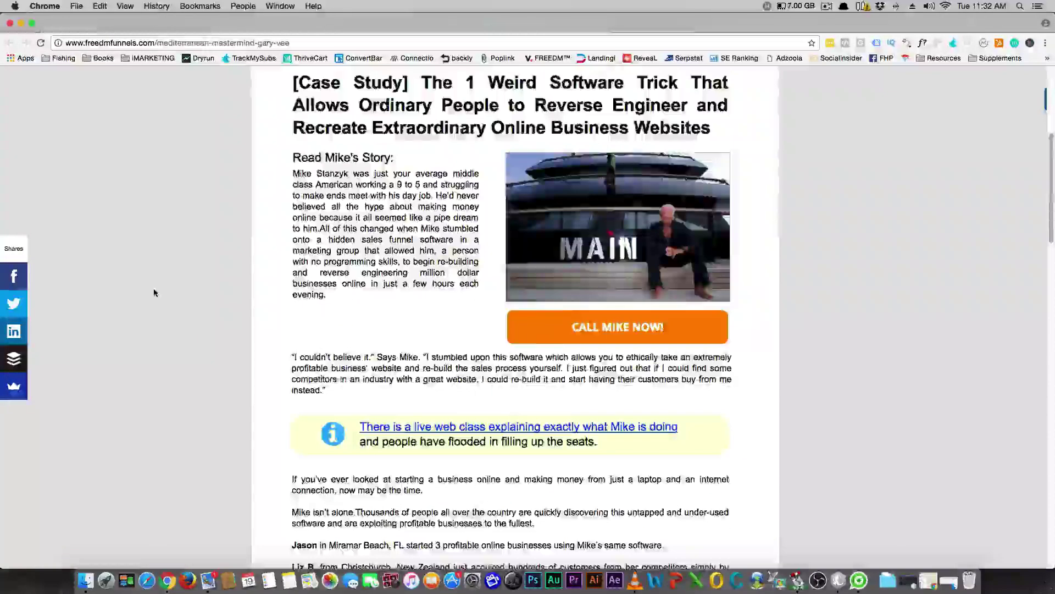
scroll(155, 291, up, 2)
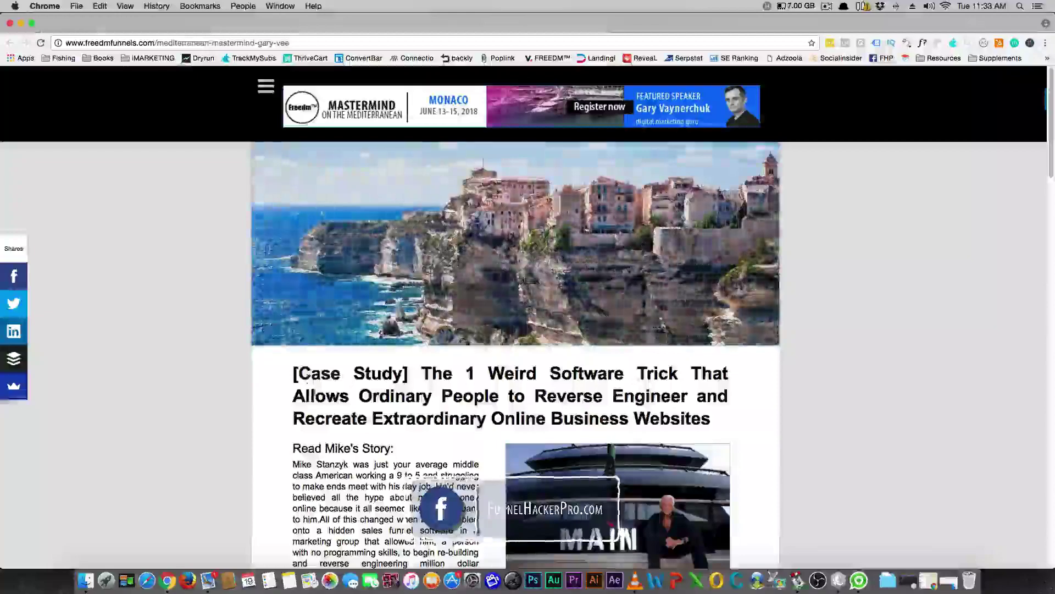
- Examine the live page's story, checkmark quote and mastermind banner, and return to the slideshow above the case-study headline
scroll(192, 302, down, 6)
scroll(478, 503, down, 6)
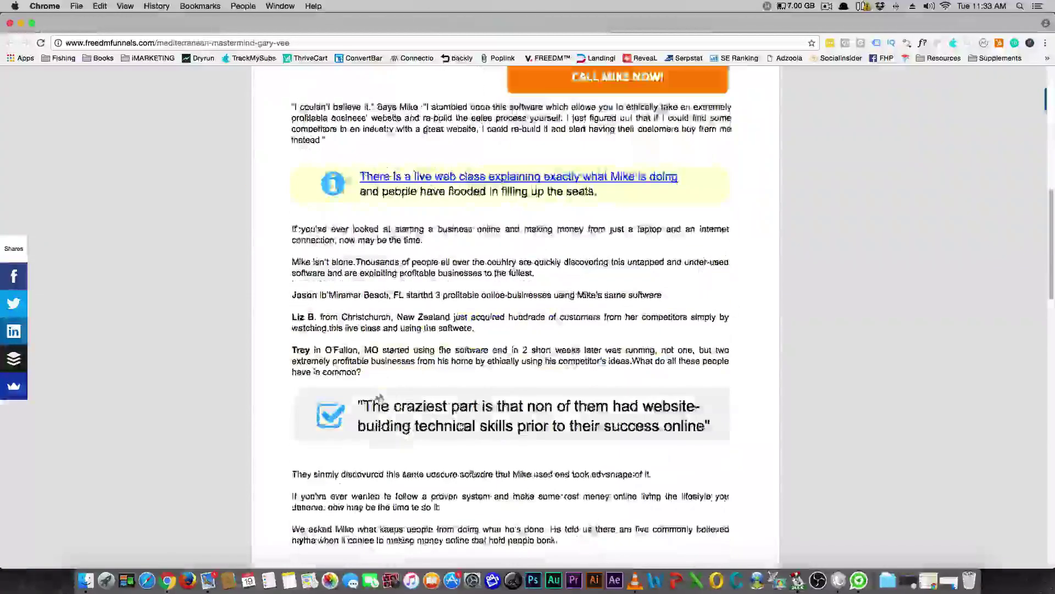
scroll(592, 514, down, 6)
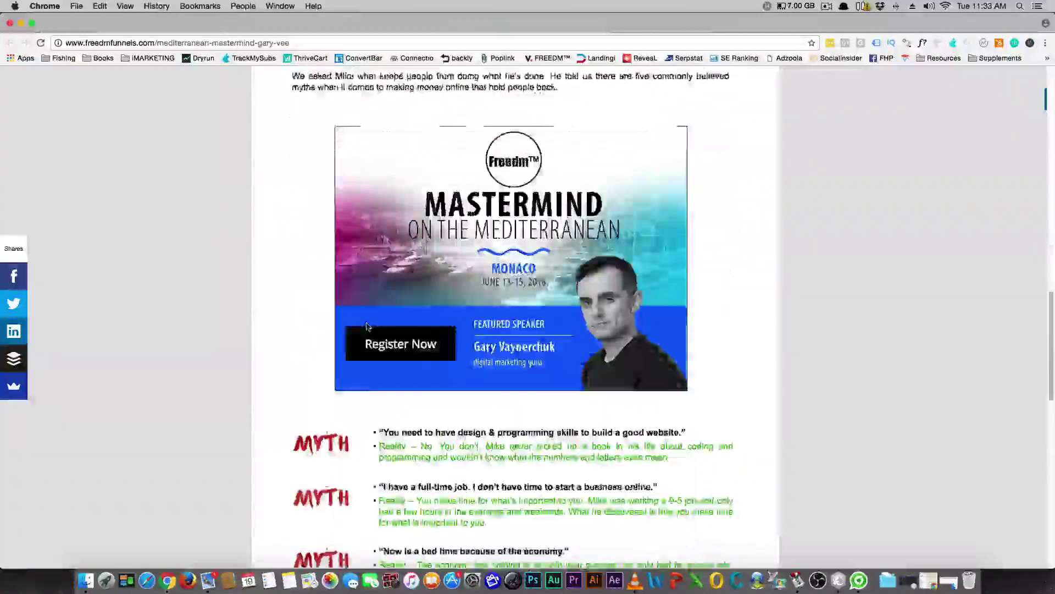
scroll(592, 514, up, 10)
scroll(366, 330, up, 10)
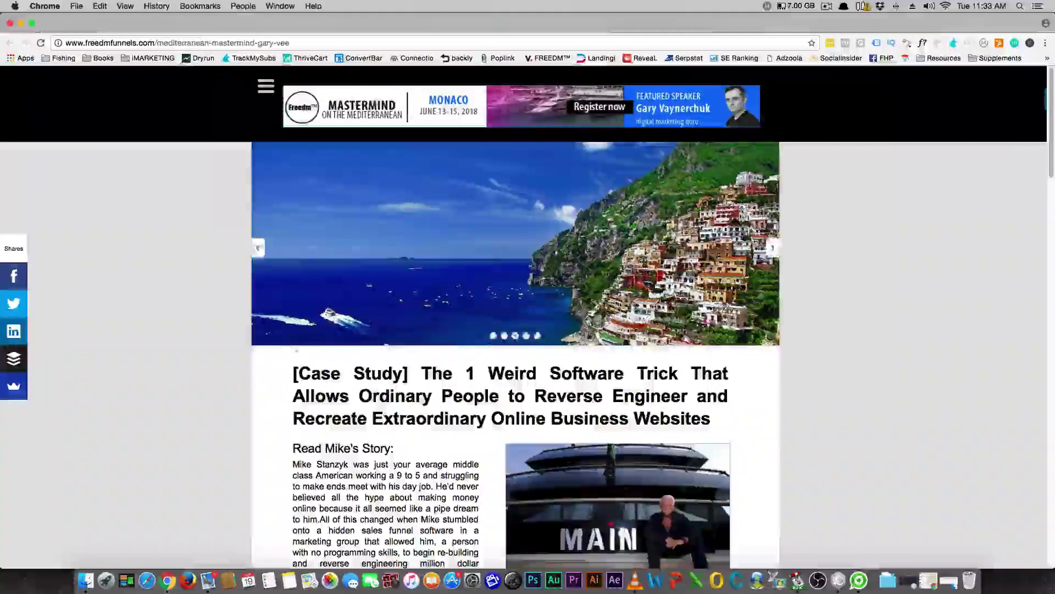
scroll(295, 334, down, 1)
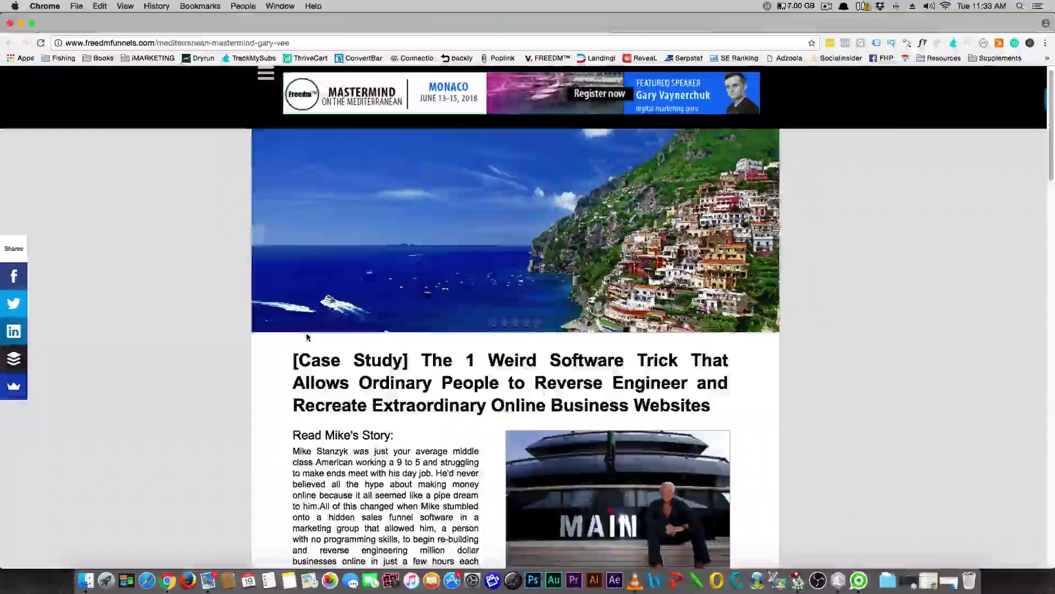
scroll(292, 238, up, 1)
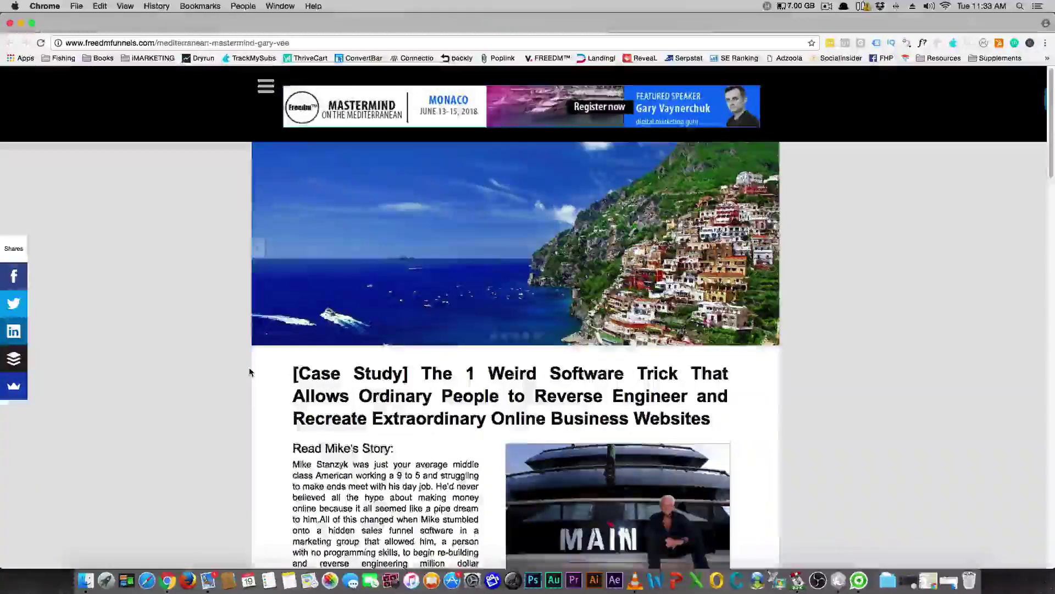
- Examine the live page's whole flow, from the call button and web class callout through the myths to the video, footer and social share bar
scroll(247, 367, down, 3)
scroll(247, 367, down, 10)
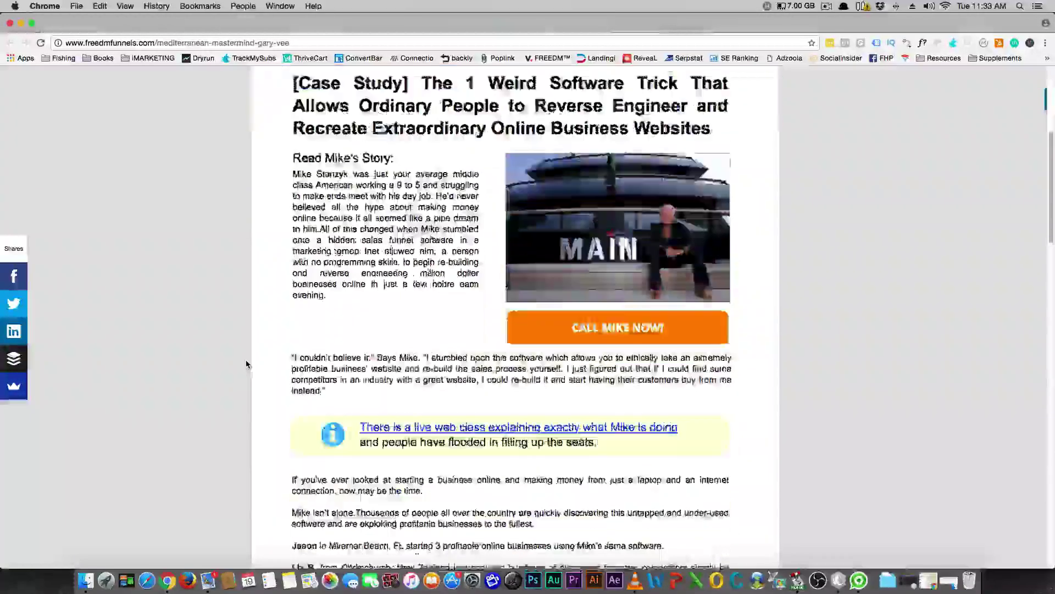
scroll(245, 359, down, 7)
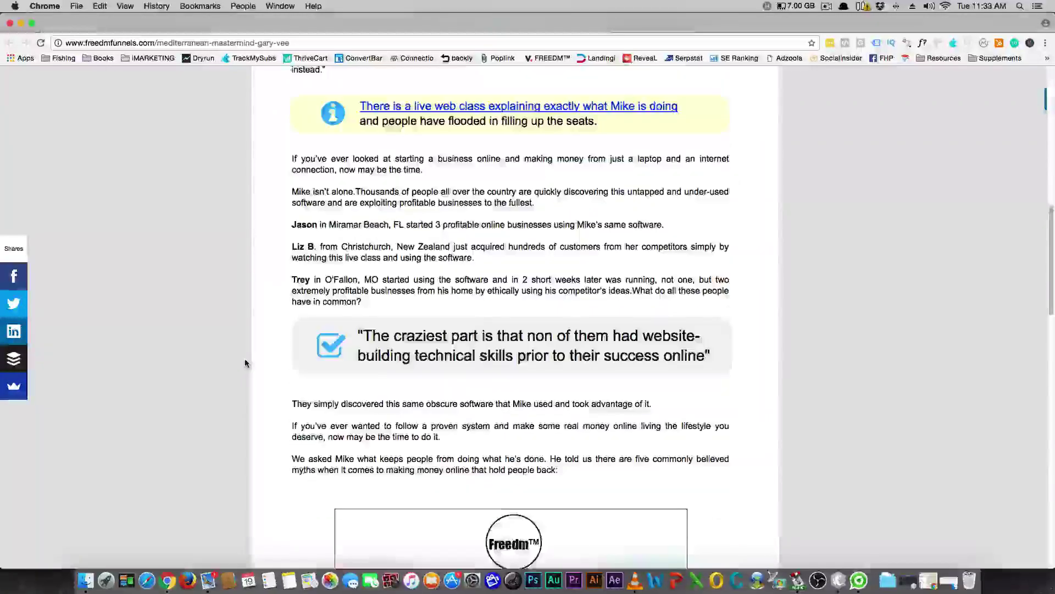
scroll(245, 361, down, 20)
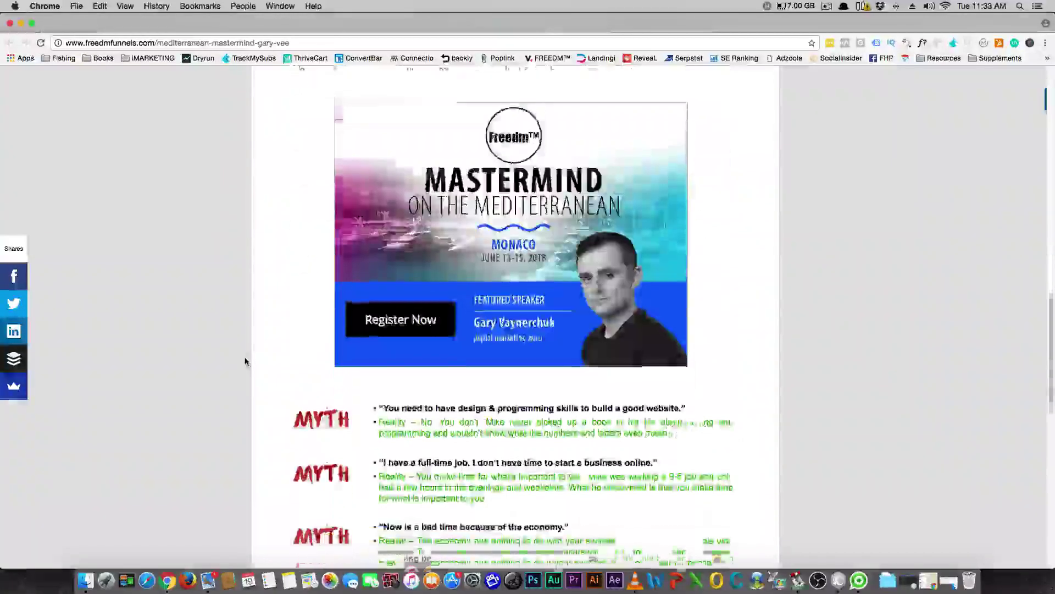
scroll(245, 361, down, 5)
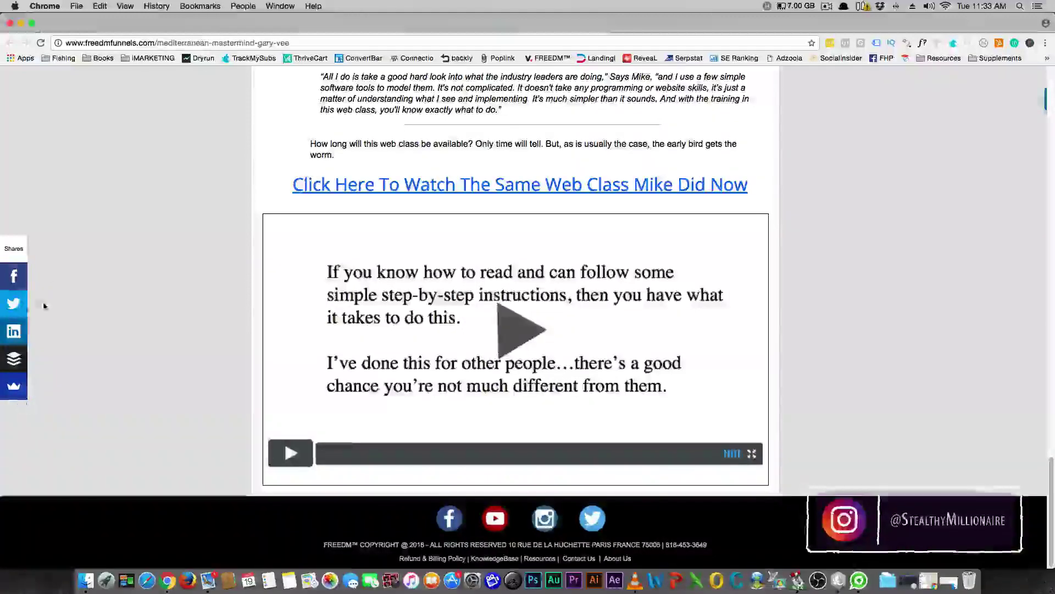
scroll(152, 356, up, 8)
scroll(153, 355, up, 20)
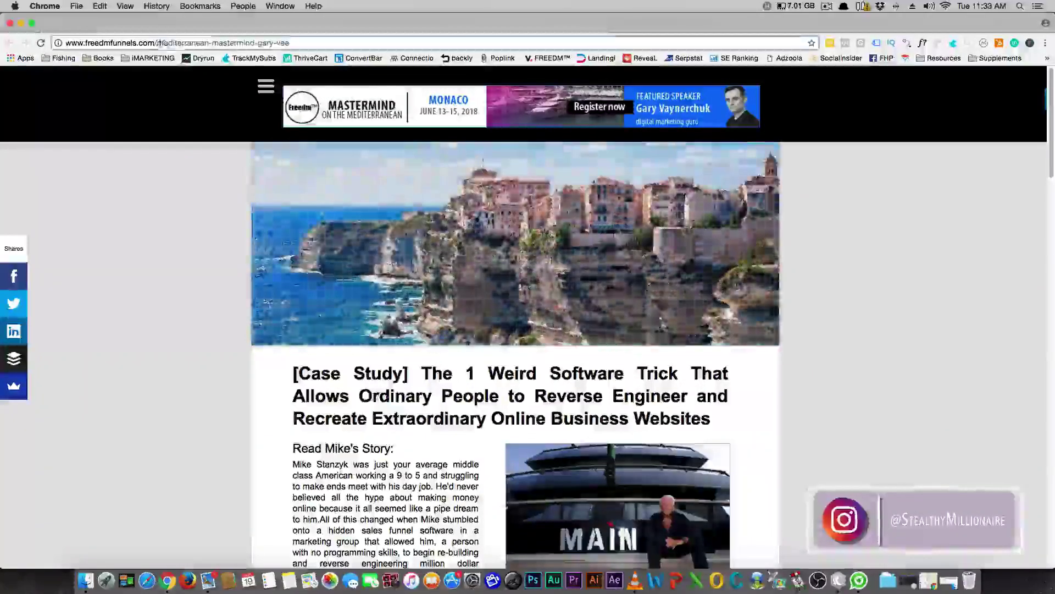
- Highlight the mediterranean-mastermind-gary-vee part of the page address, deselect it, and look over the live page down to its footer
drag(157, 42, 255, 43)
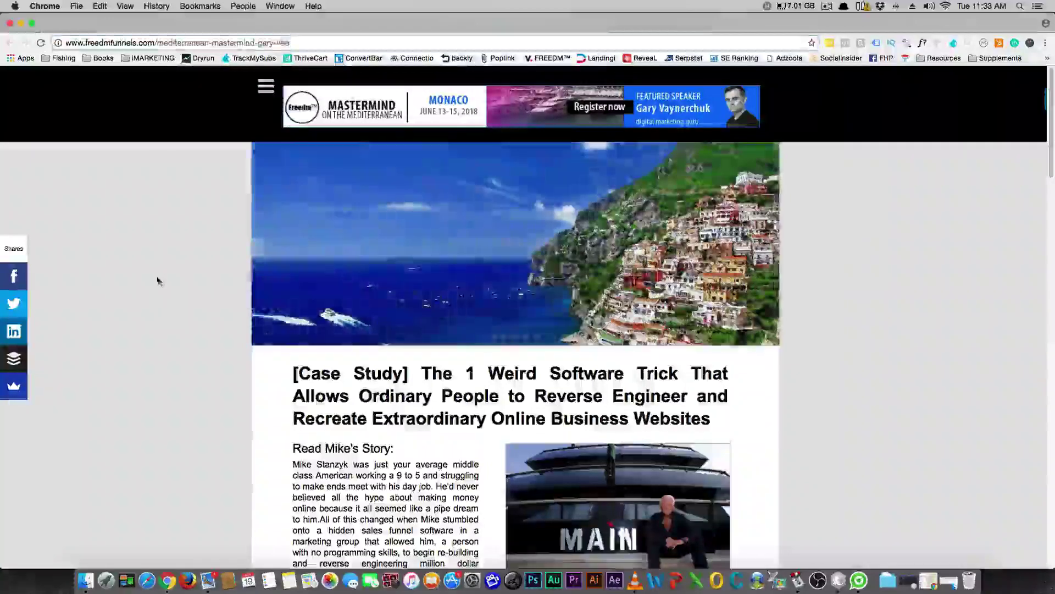
click(158, 281)
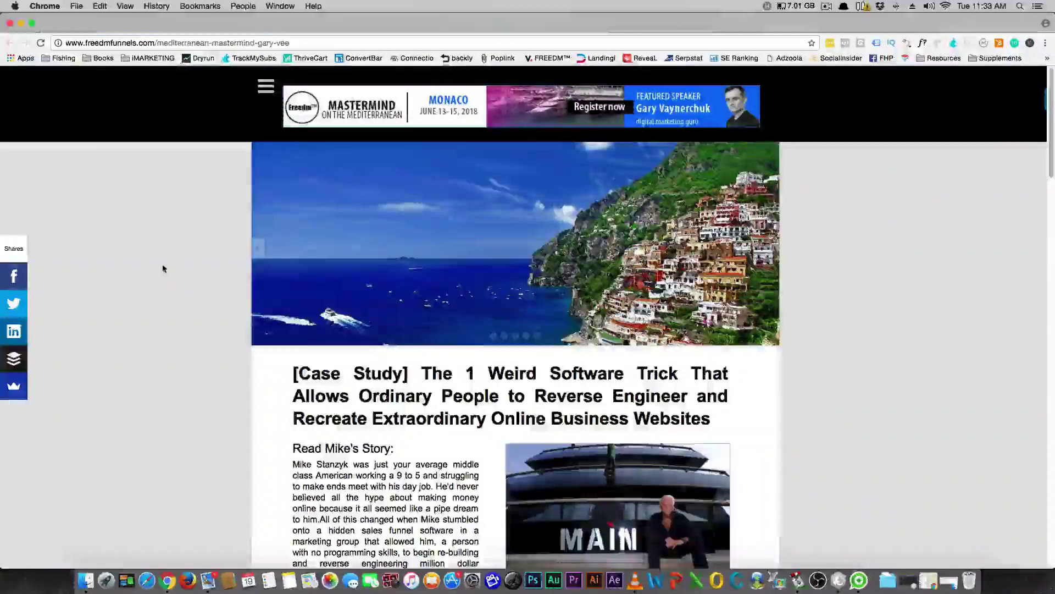
scroll(166, 283, down, 20)
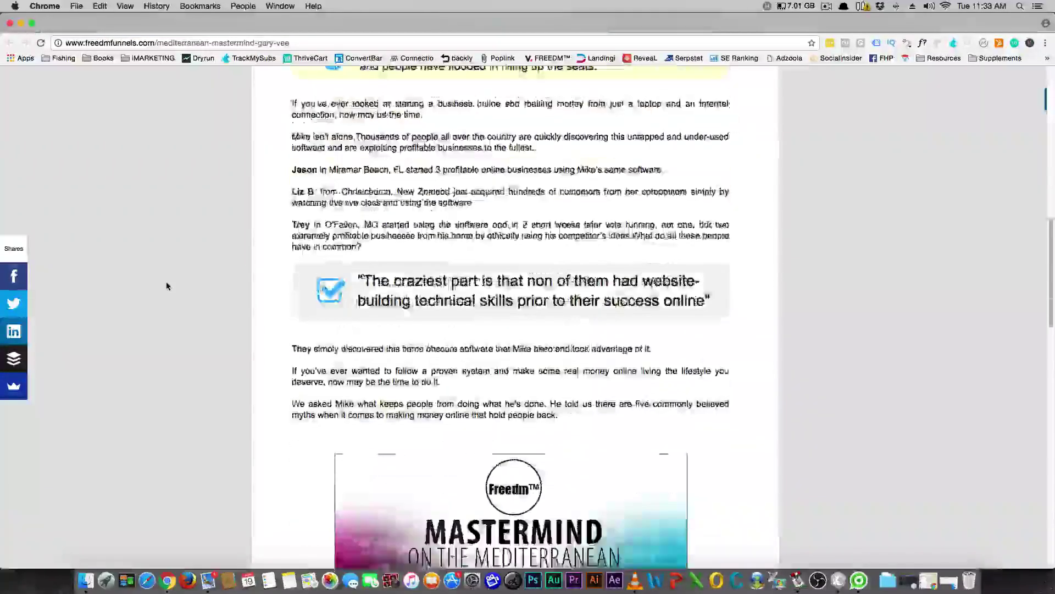
scroll(167, 285, down, 5)
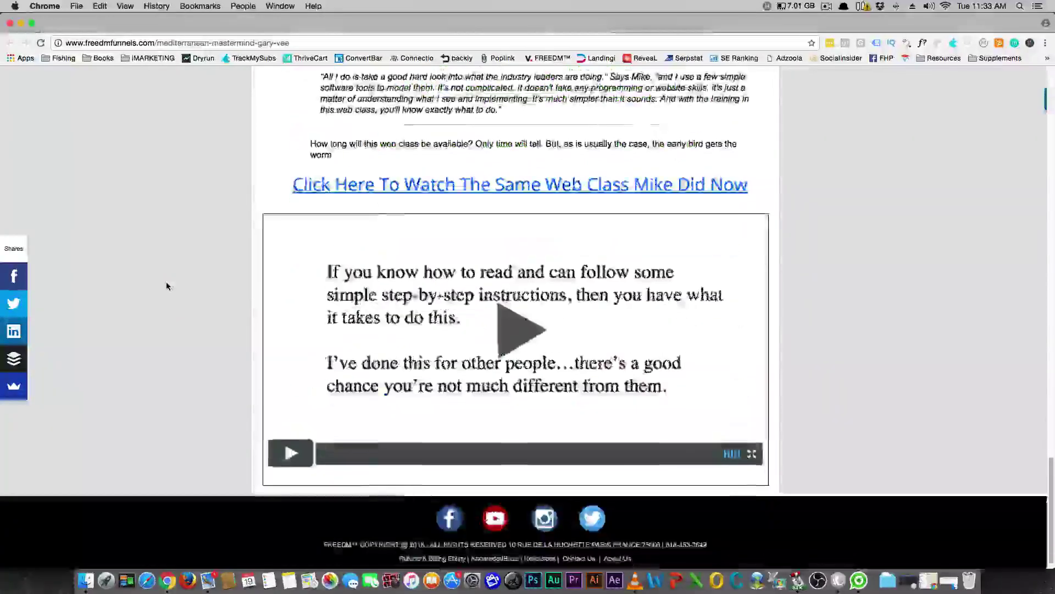
scroll(168, 285, up, 15)
scroll(168, 284, up, 15)
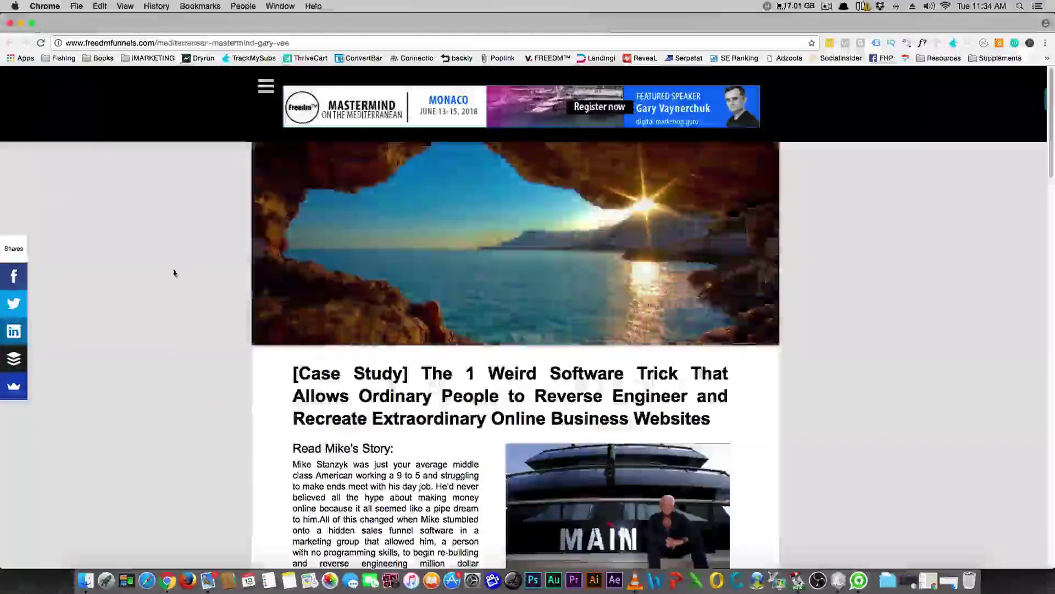
- Look through the published advertorial again, from the rotating header photos to the web class link and footer video
scroll(170, 287, down, 1)
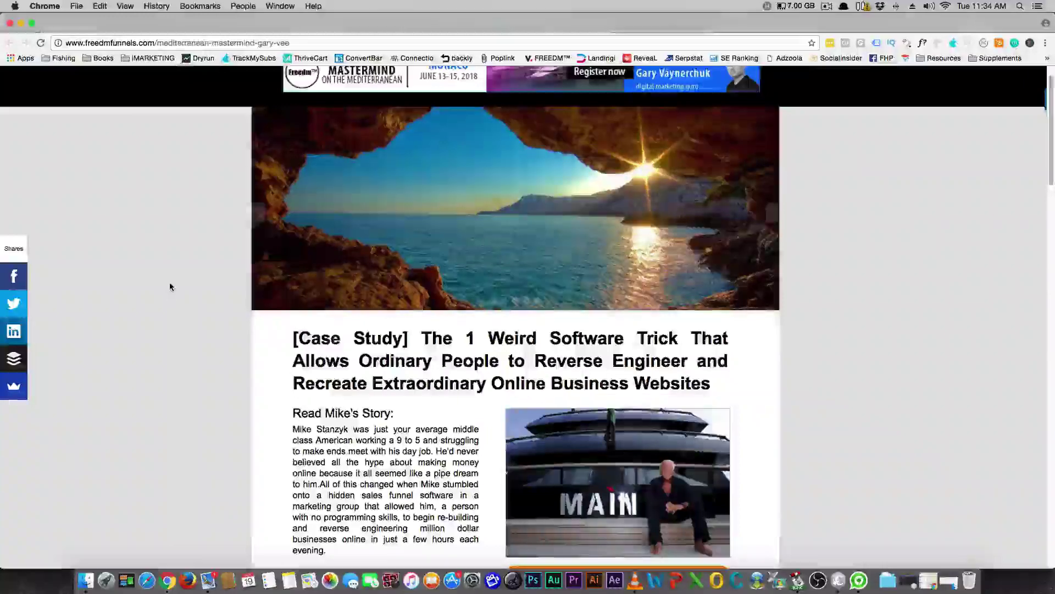
scroll(168, 287, up, 1)
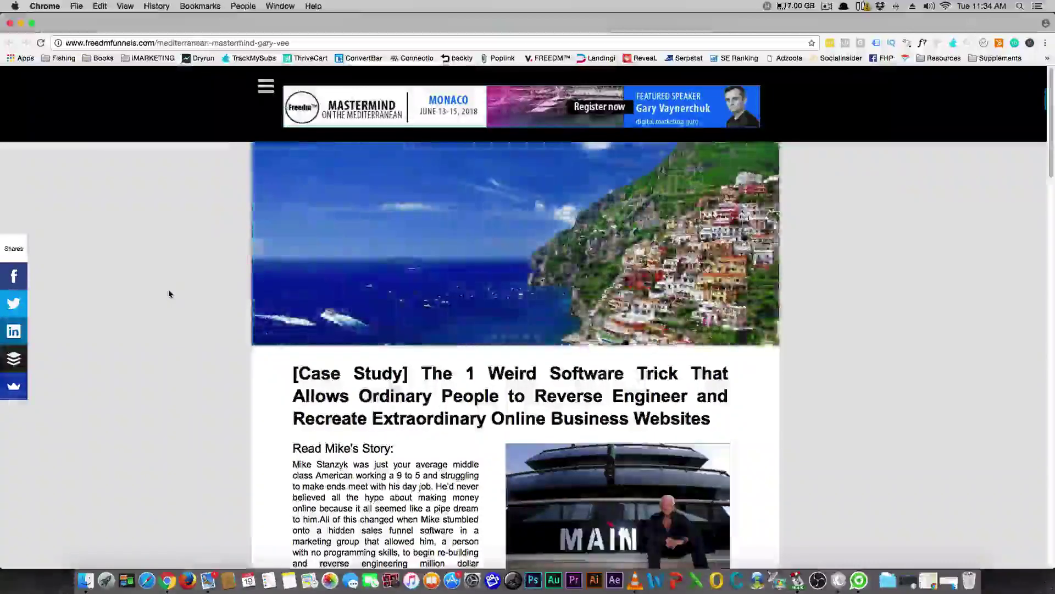
scroll(169, 292, down, 5)
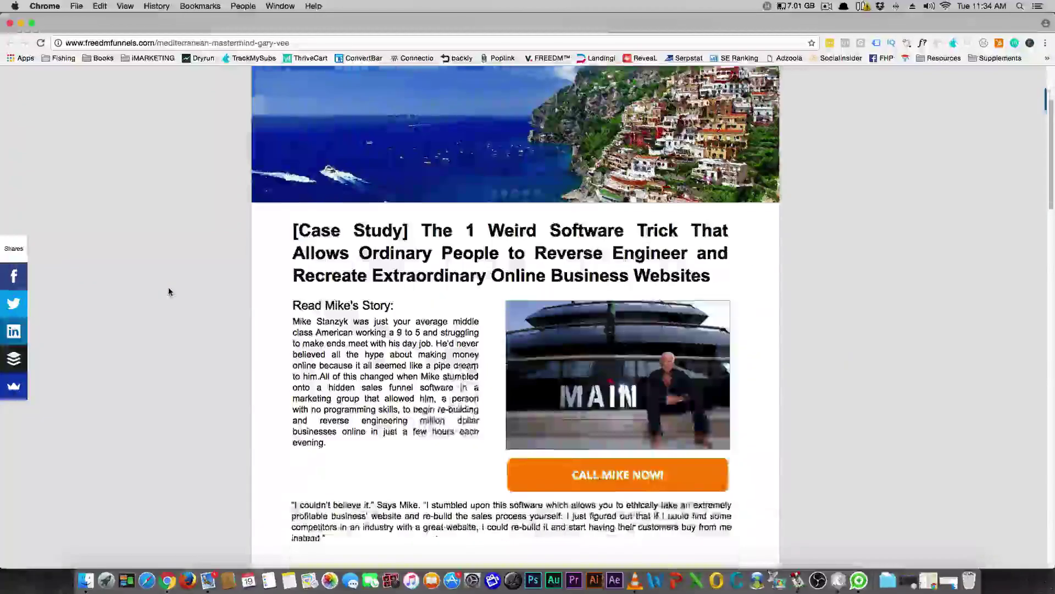
scroll(168, 292, down, 20)
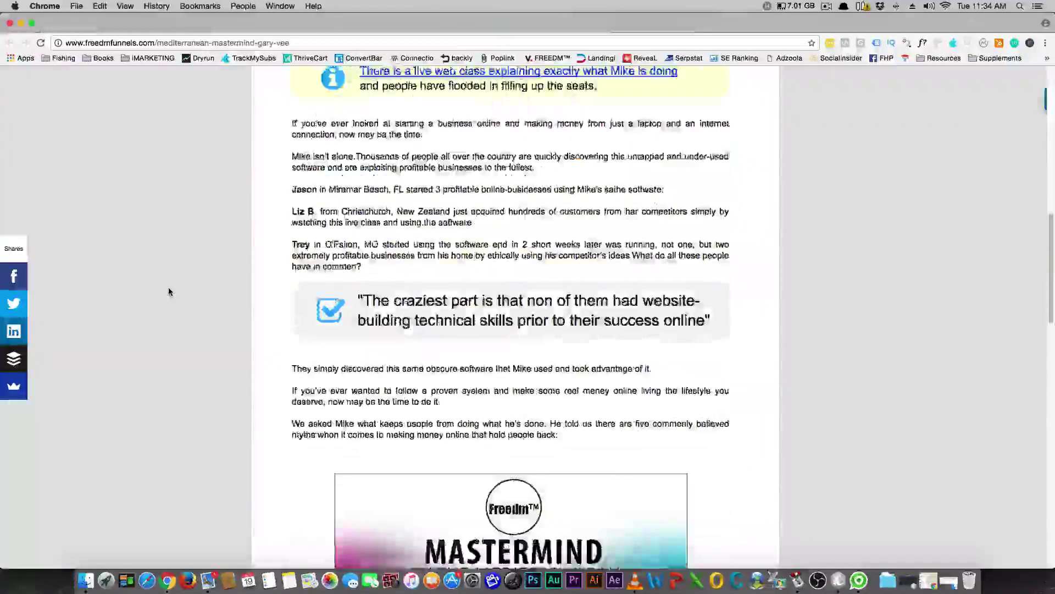
scroll(169, 292, down, 15)
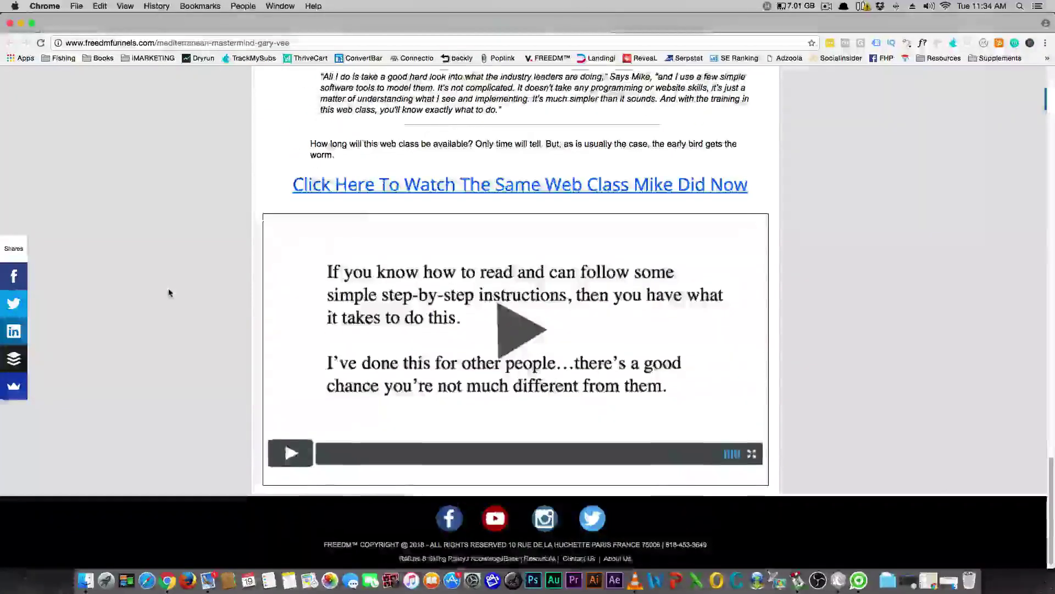
scroll(168, 291, up, 12)
scroll(168, 291, up, 15)
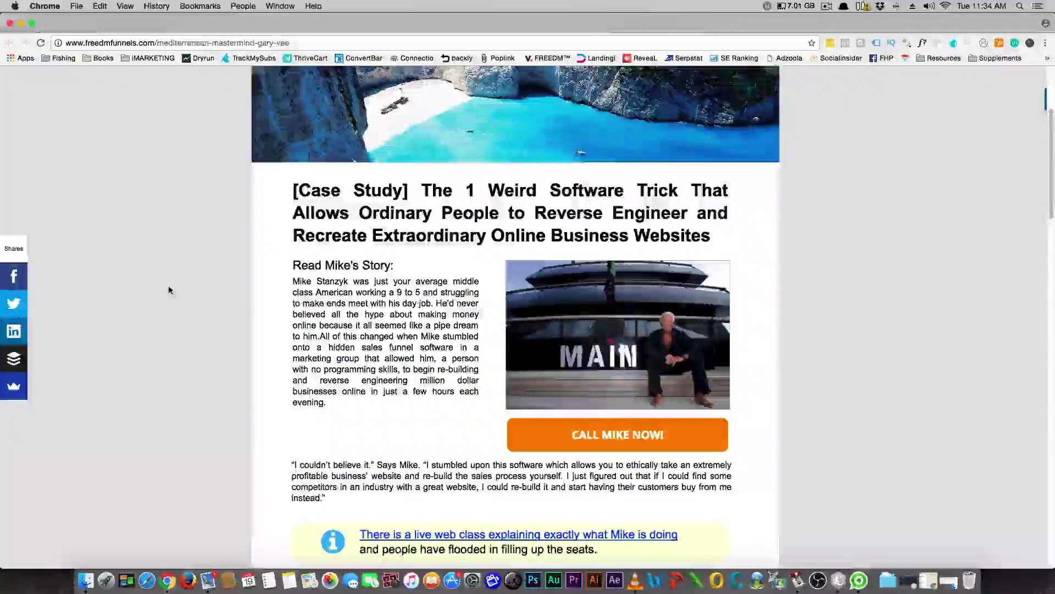
scroll(170, 286, up, 5)
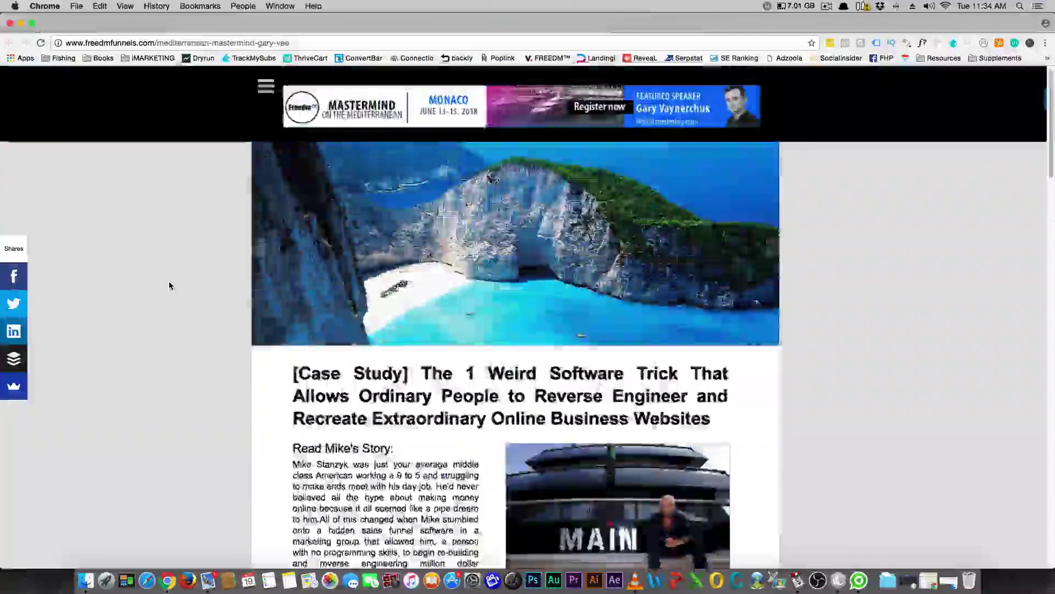
- Examine the upper part of the live page: slideshow, headline, story, orange call button, web class callout and testimonials
scroll(169, 285, down, 6)
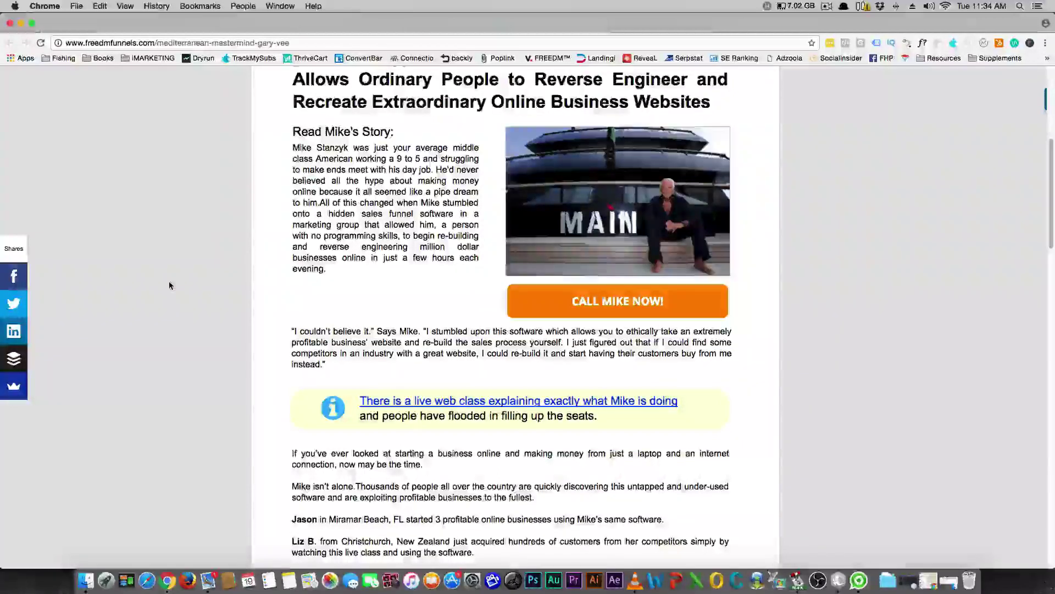
scroll(205, 259, up, 5)
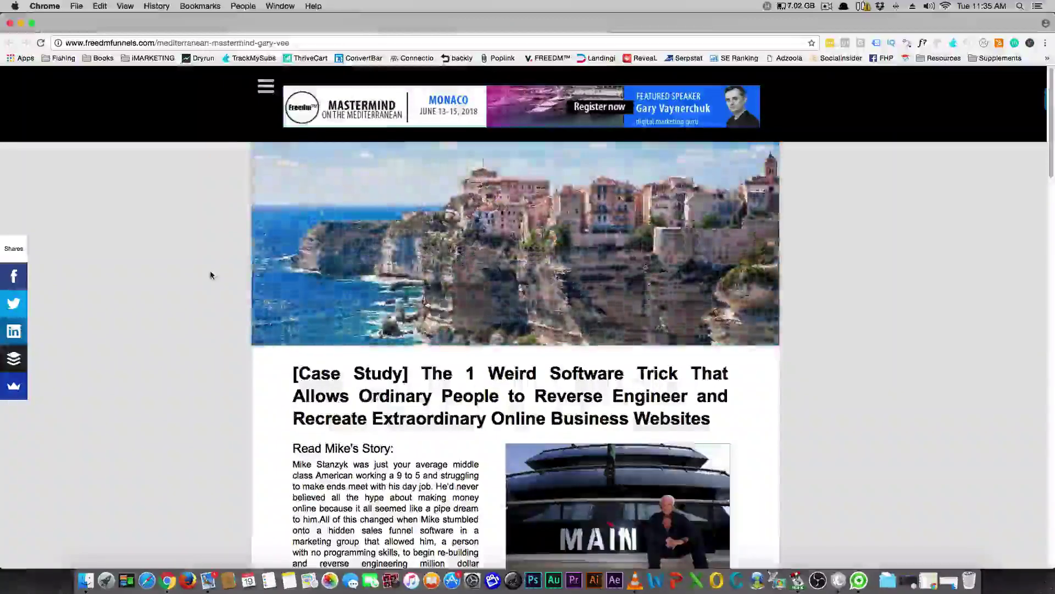
scroll(242, 303, down, 3)
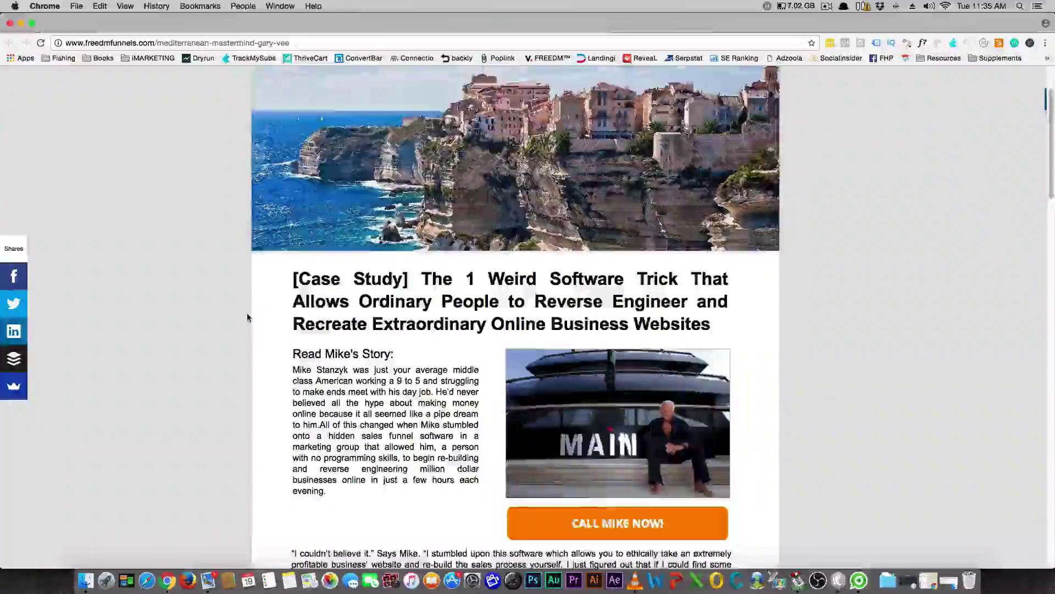
scroll(246, 313, down, 2)
scroll(248, 318, down, 1)
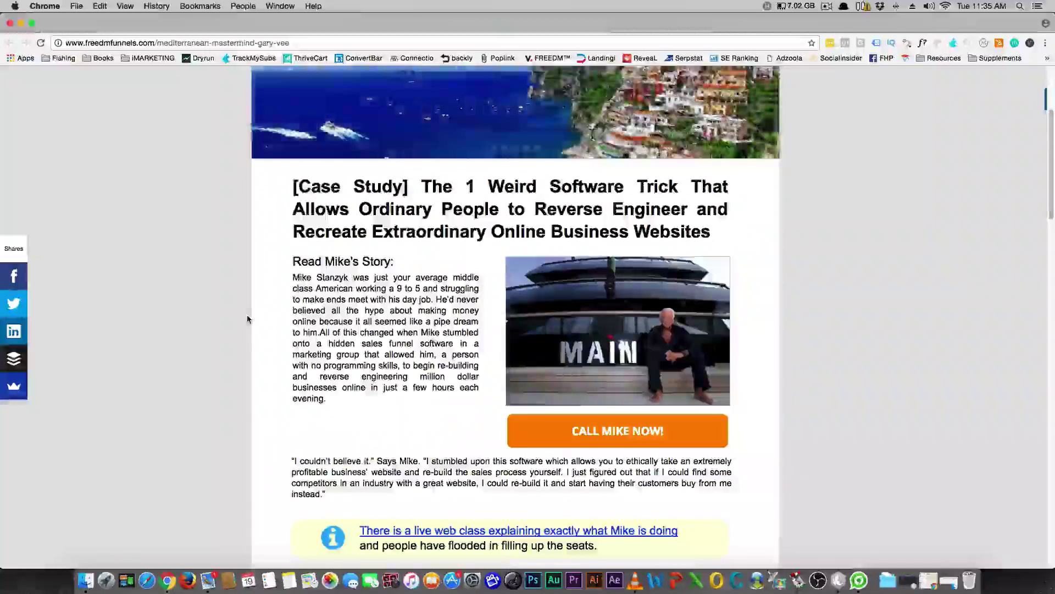
scroll(226, 322, up, 5)
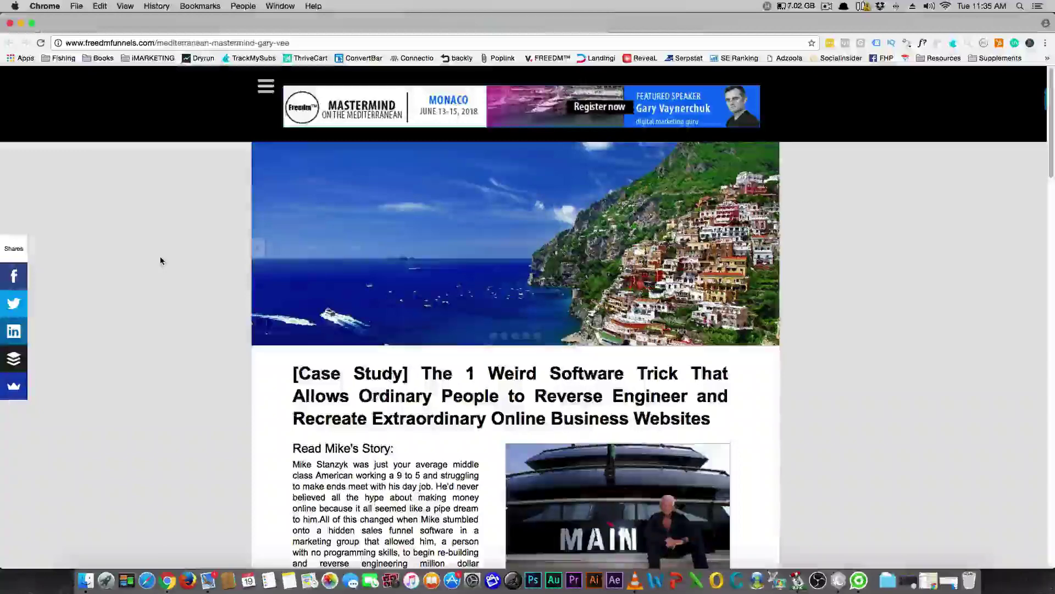
scroll(160, 257, down, 8)
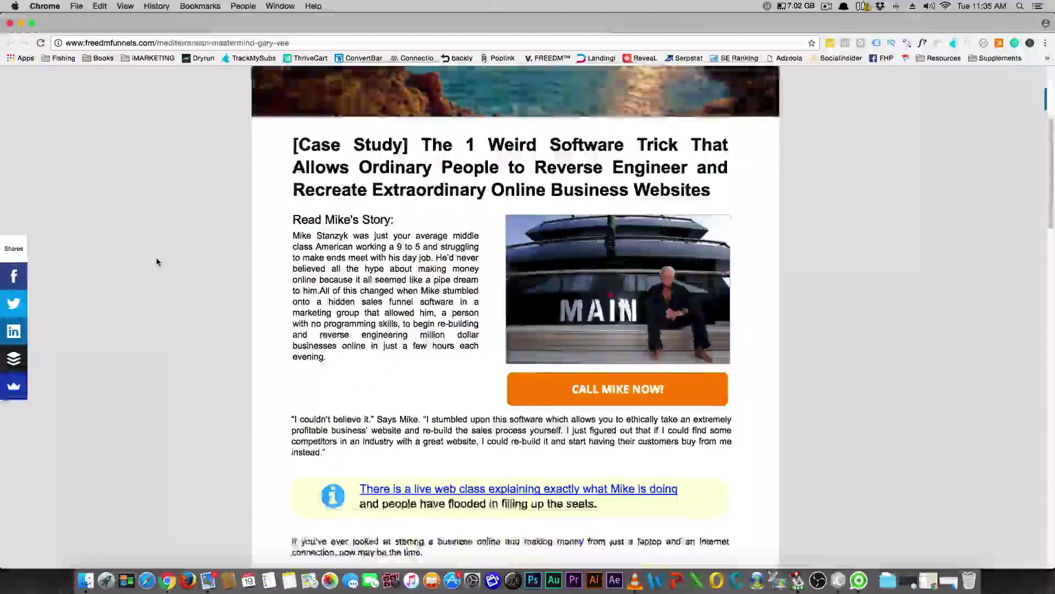
scroll(156, 255, down, 2)
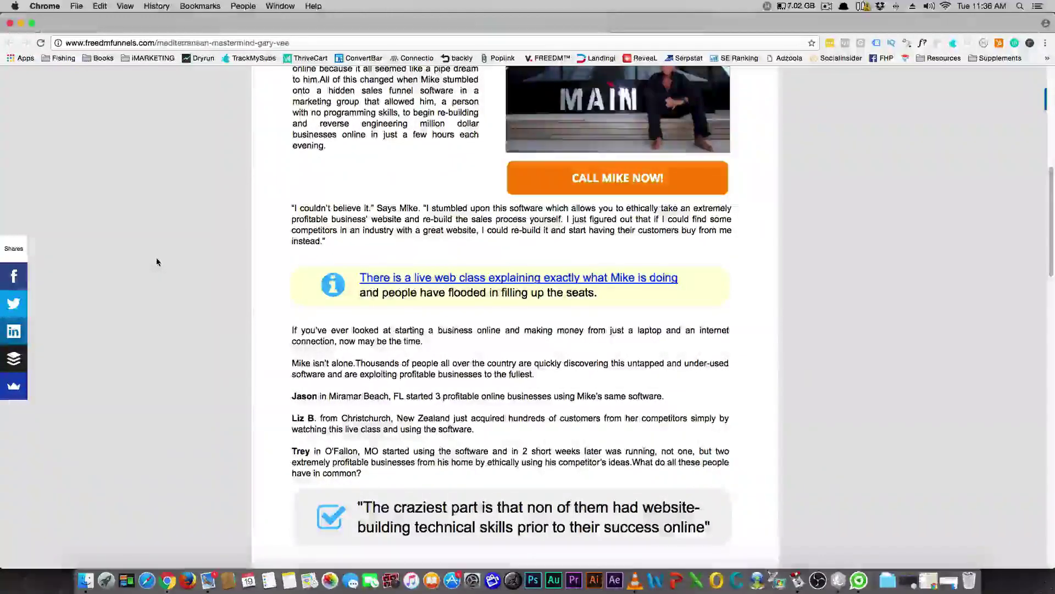
scroll(158, 255, up, 10)
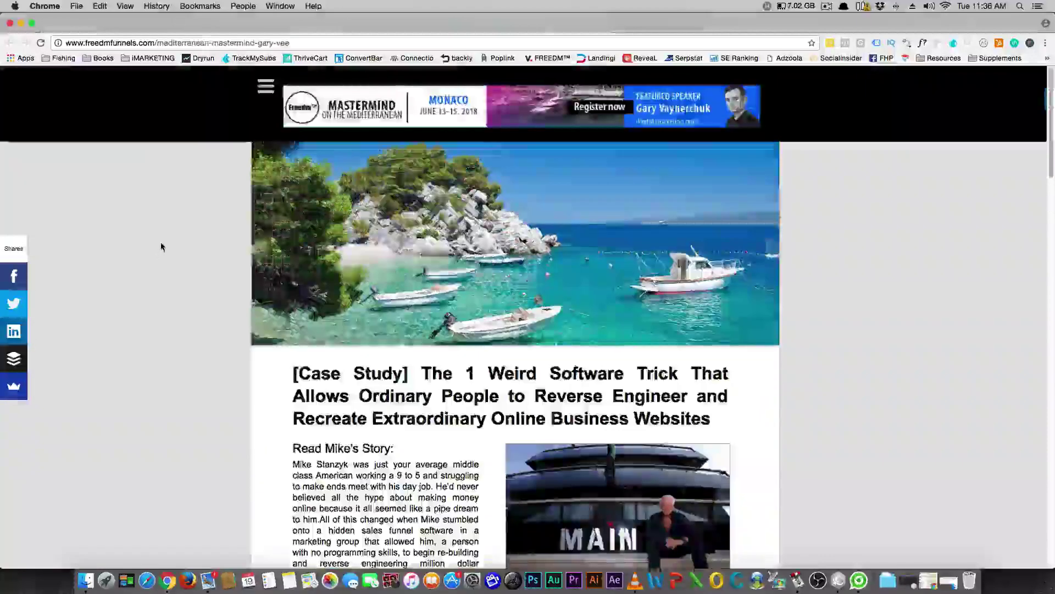